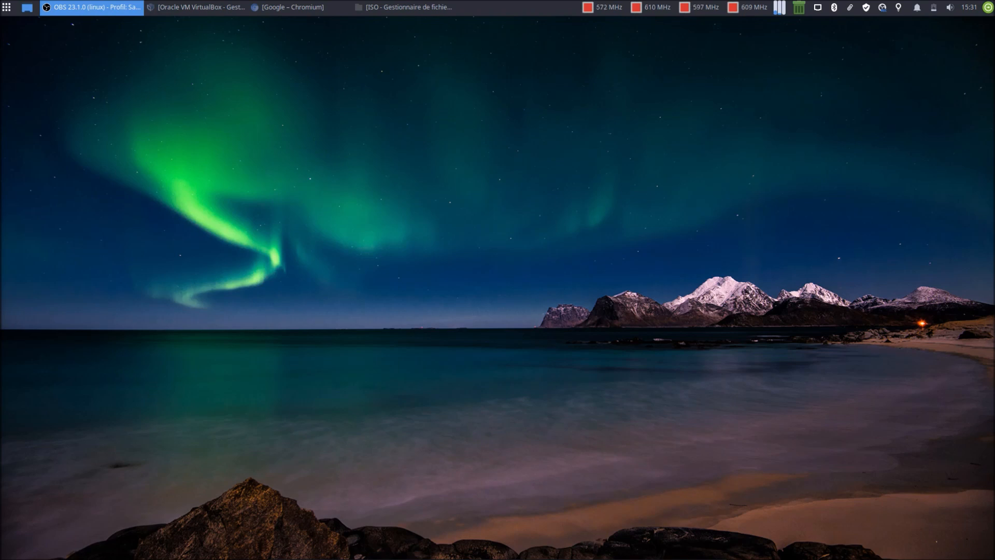
Switch to Chromium, open the bookmarked article "Une petite nouvelle" about Enso OS and read its introduction.
left_click(317, 9)
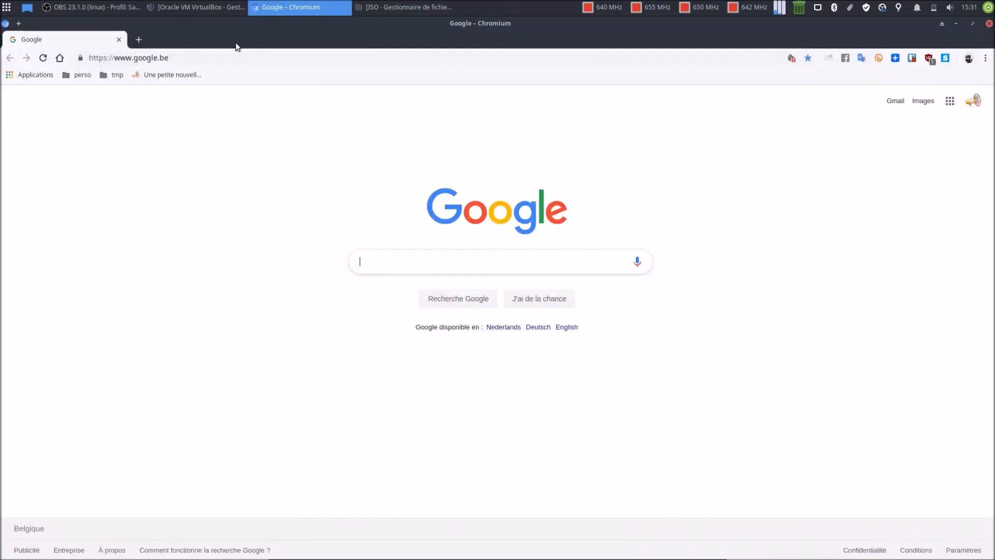
left_click(163, 75)
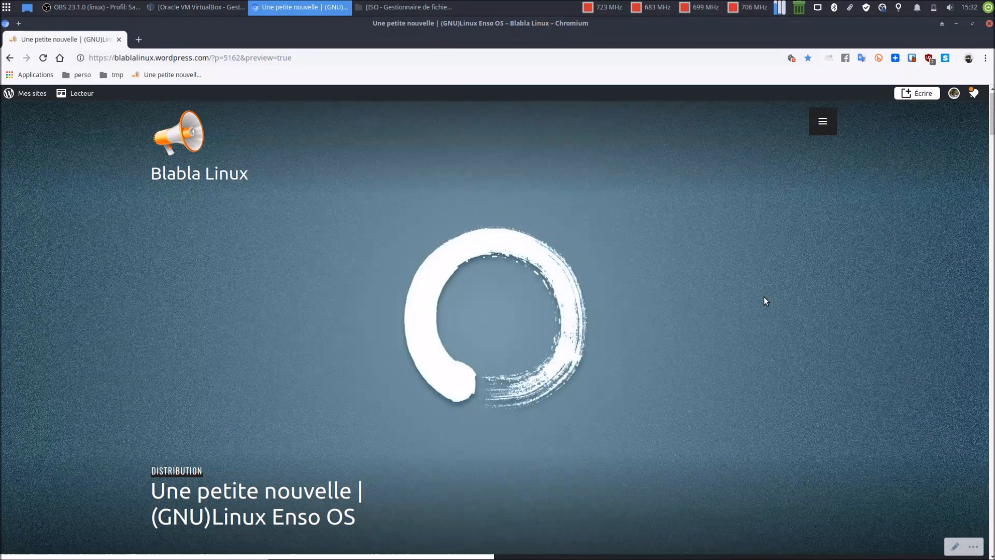
scroll(764, 296, "down", 3)
scroll(763, 297, "down", 1)
scroll(763, 297, "down", 4)
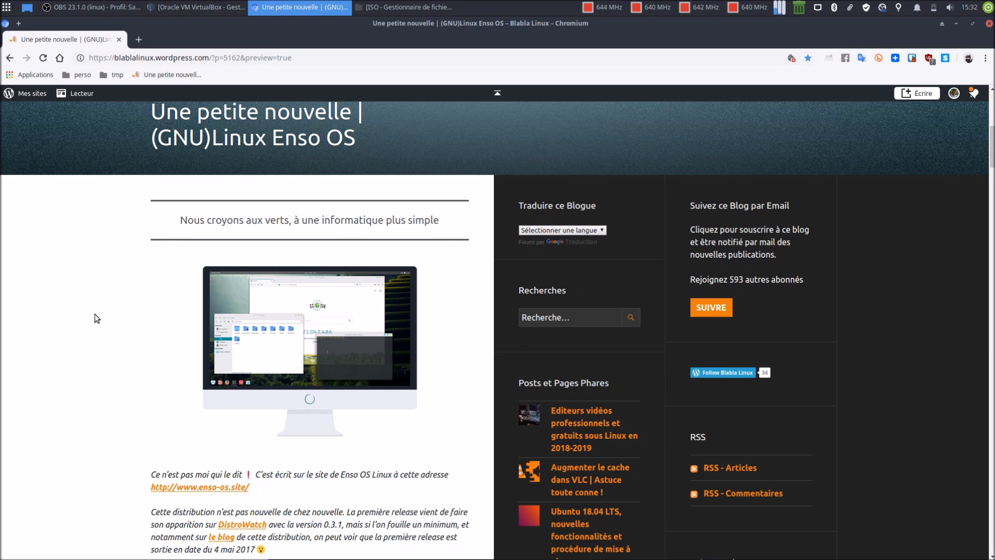
scroll(94, 317, "down", 5)
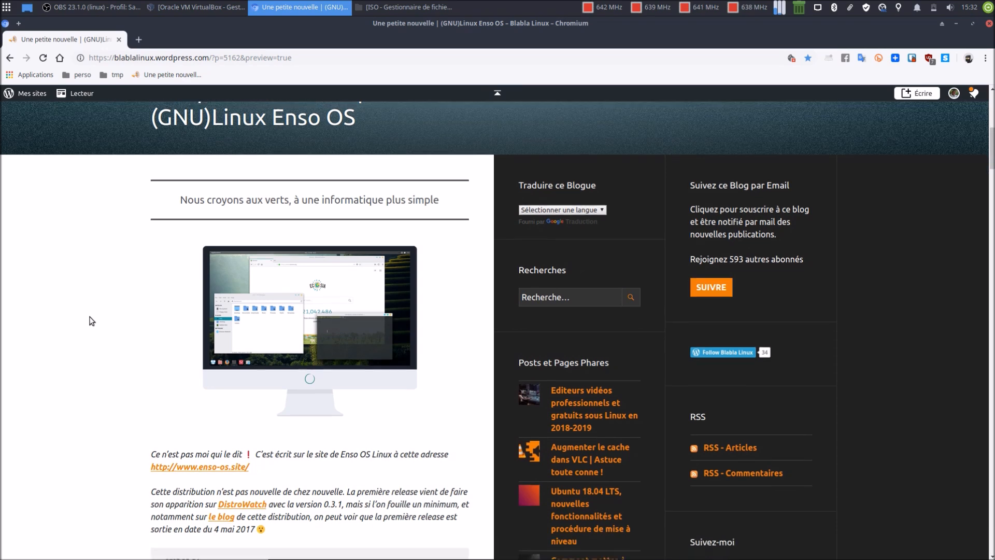
scroll(95, 315, "down", 2)
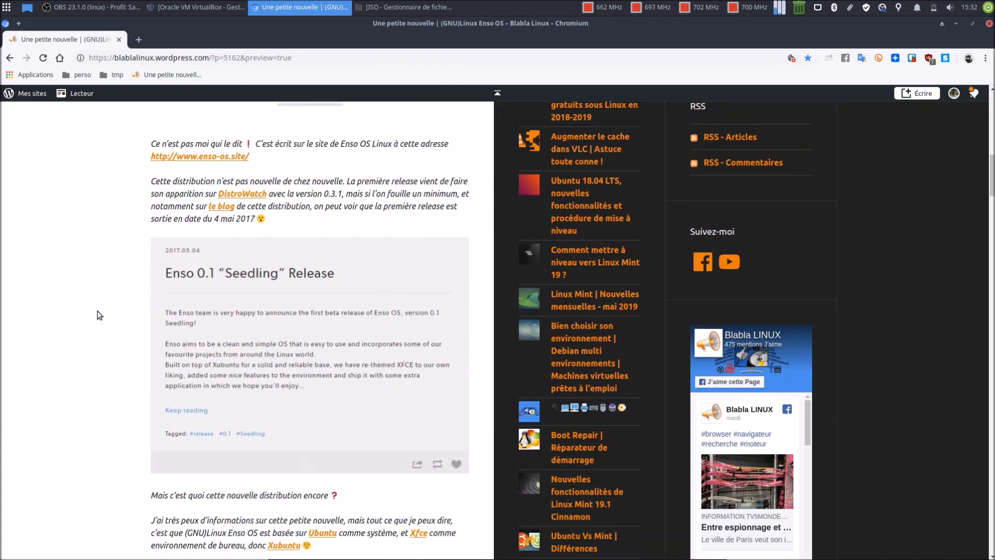
Open the Enso OS website linked in the article, dismiss the translation offer and return to the article.
left_click(197, 157)
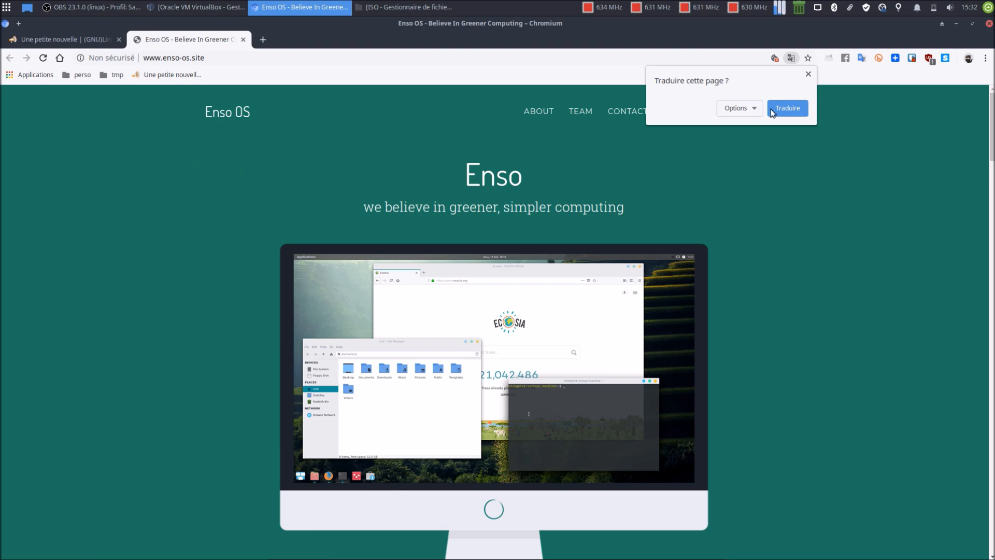
left_click(808, 73)
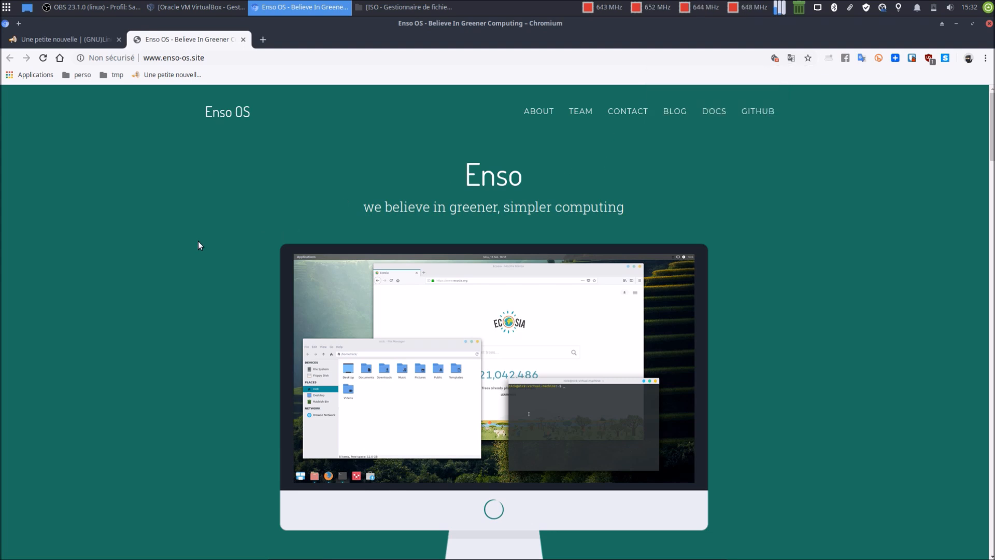
left_click(78, 41)
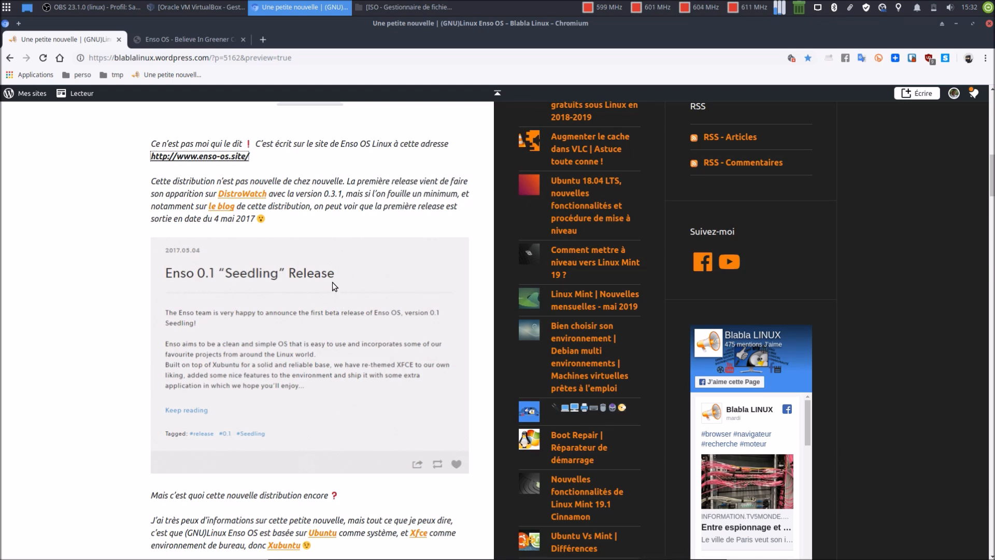
Open the Ubuntu, Xfce and Xubuntu websites linked in the article's distribution description, returning to the article after each one.
scroll(103, 358, "down", 4)
scroll(103, 359, "down", 3)
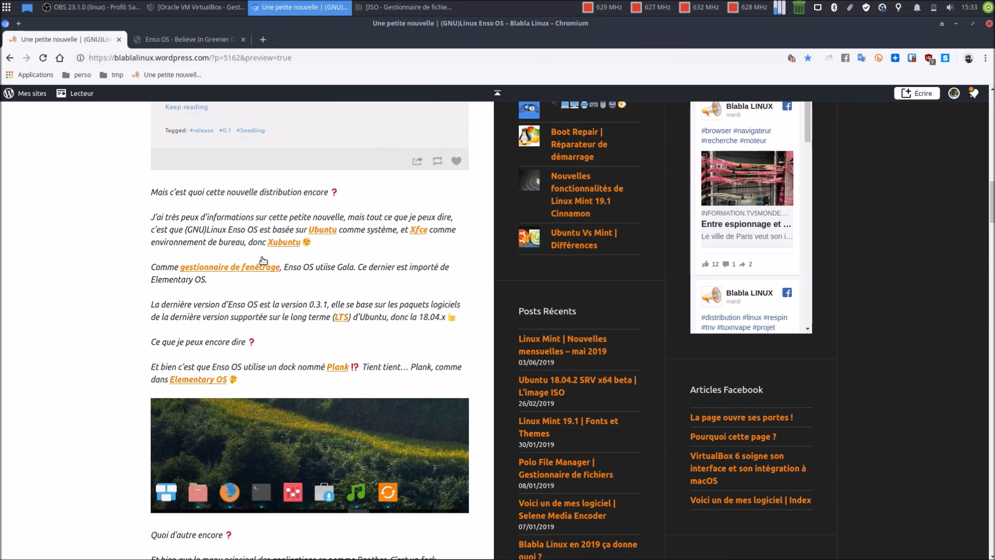
left_click(319, 232)
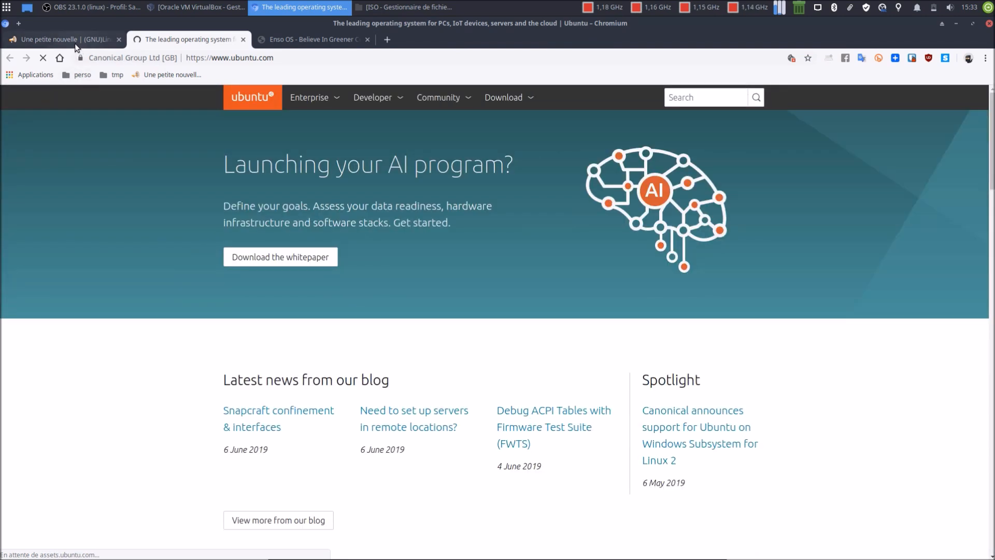
left_click(75, 41)
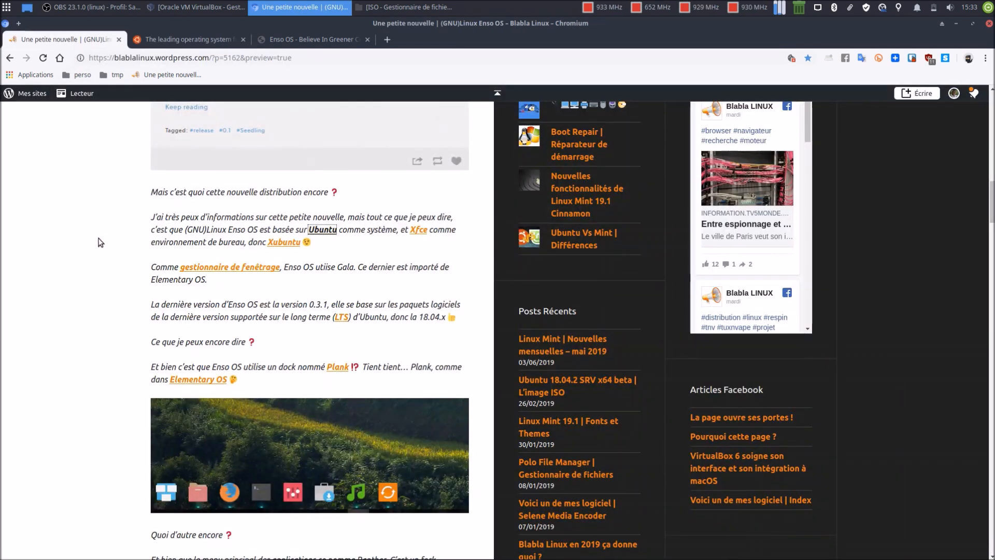
left_click(417, 229)
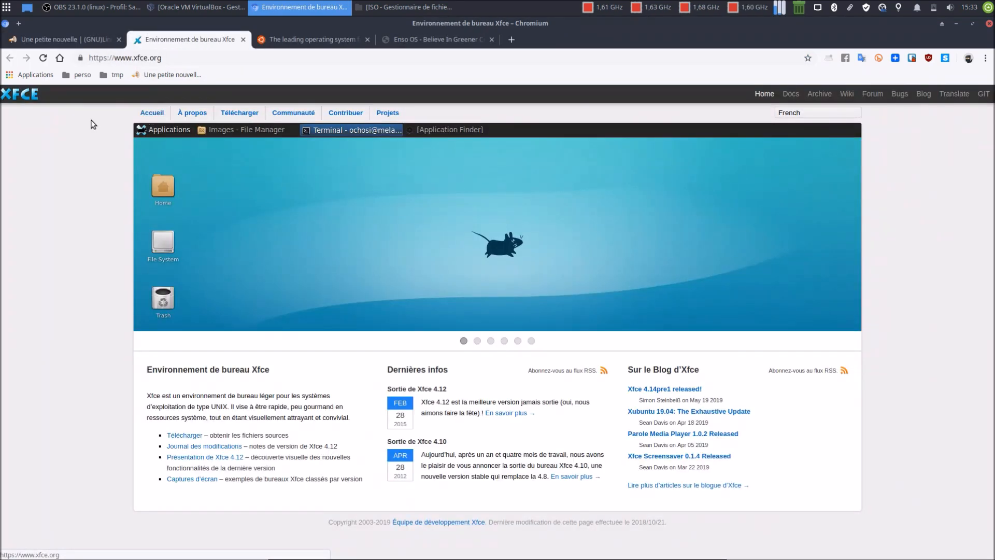
left_click(65, 35)
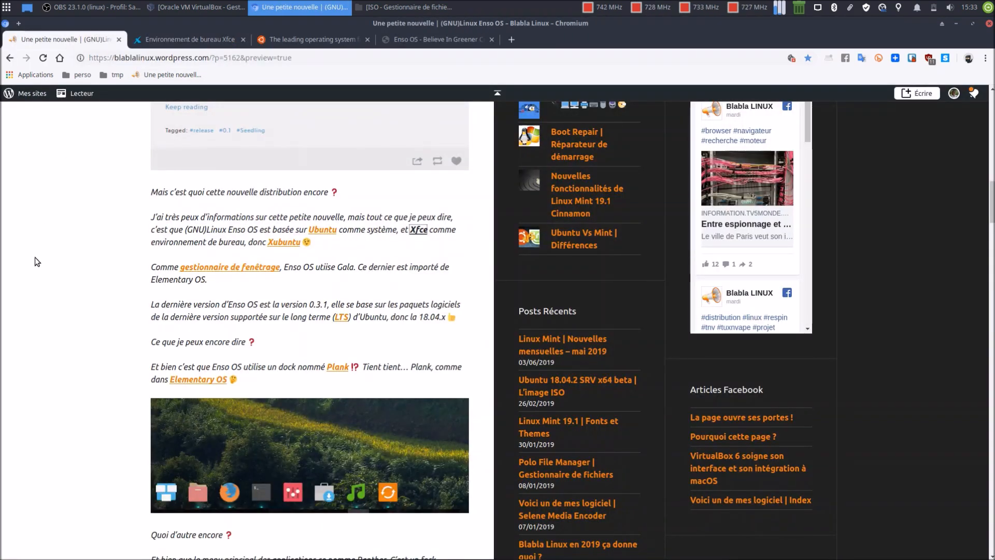
left_click(285, 242)
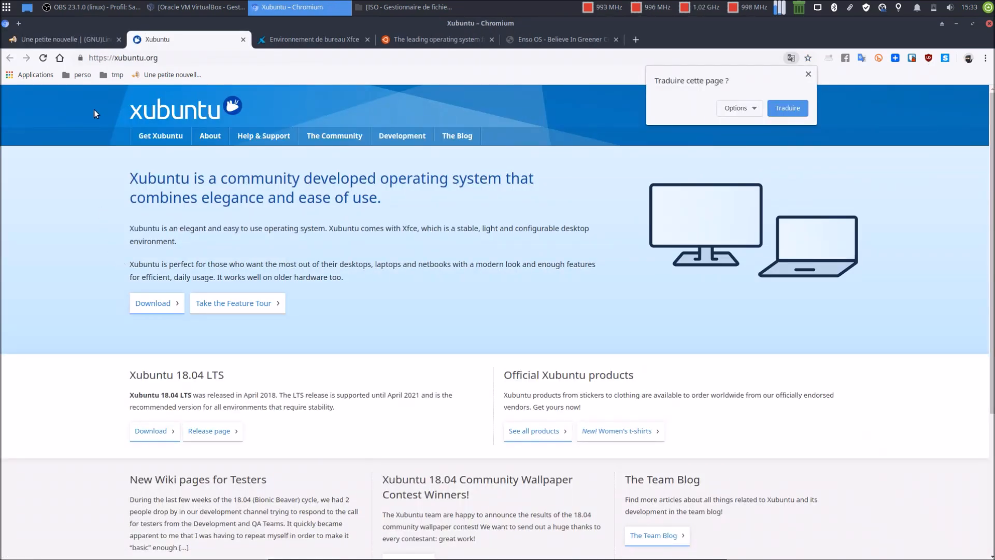
left_click(77, 37)
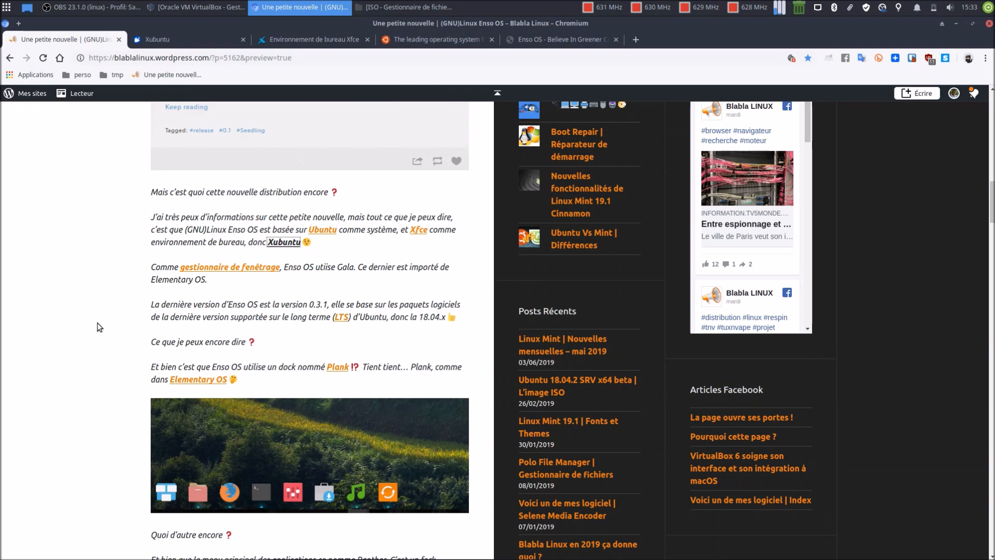
Read the rest of the article, covering the window manager, Plank dock, Panther menu, environment features and useful Enso OS links.
scroll(99, 326, "down", 1)
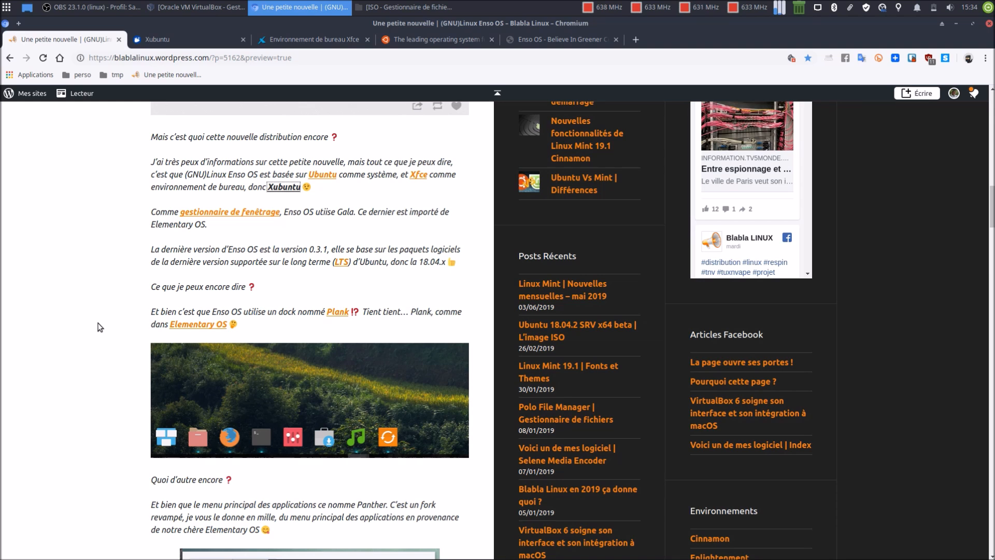
scroll(100, 324, "down", 1)
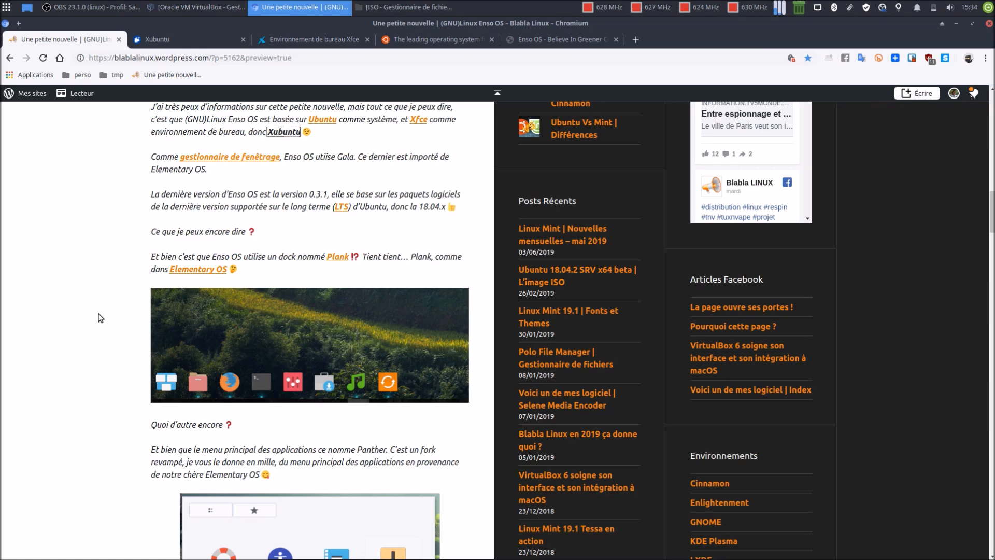
scroll(100, 317, "down", 3)
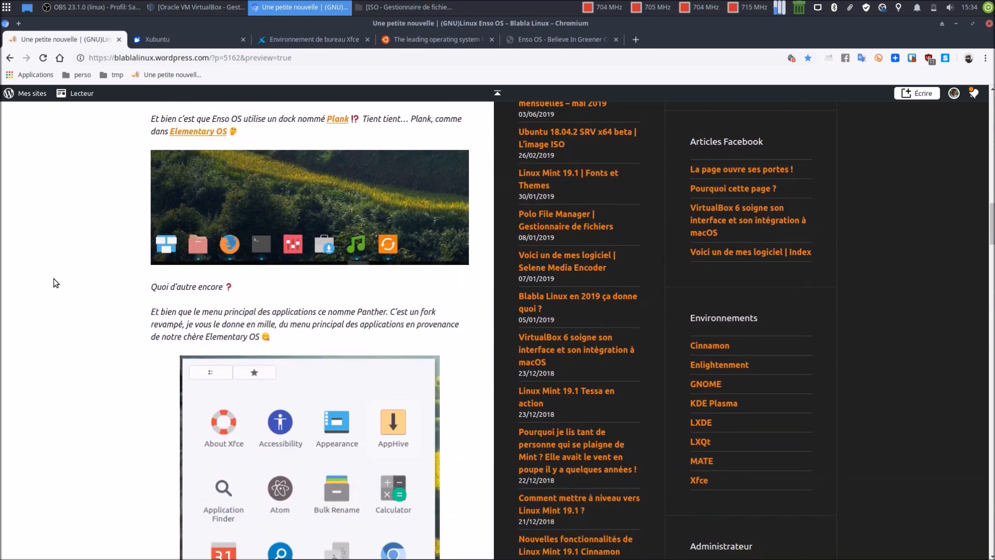
scroll(54, 279, "down", 2)
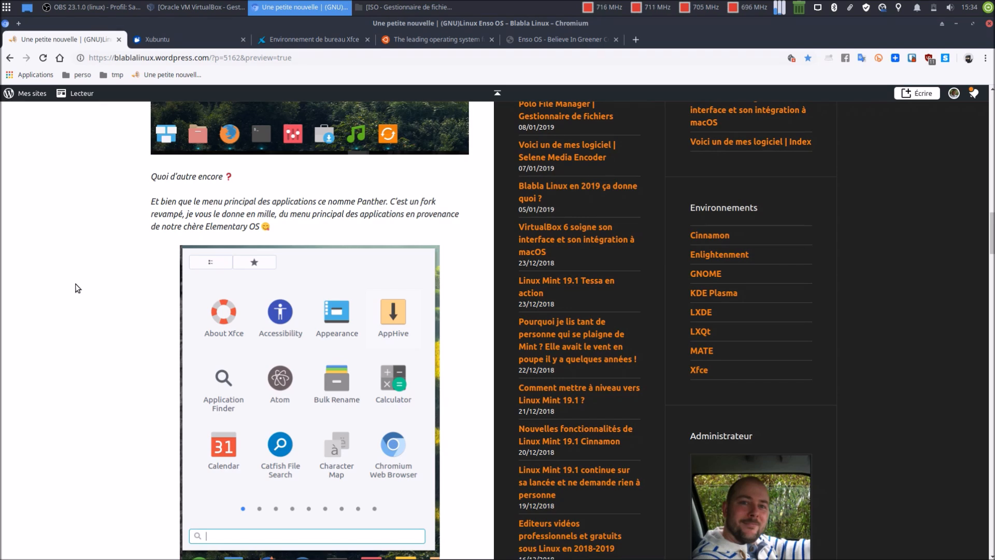
scroll(110, 276, "down", 5)
scroll(109, 275, "down", 6)
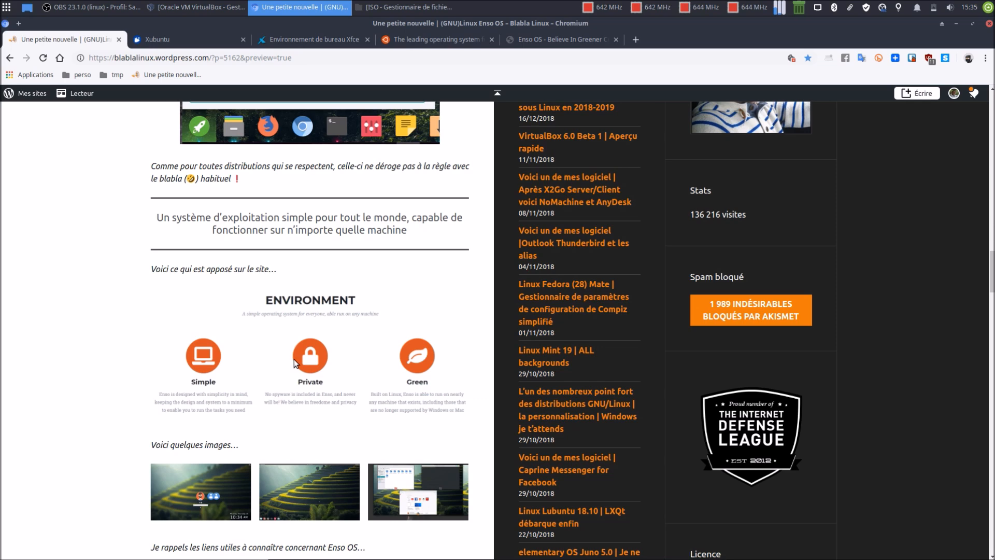
scroll(257, 368, "down", 2)
scroll(257, 368, "down", 5)
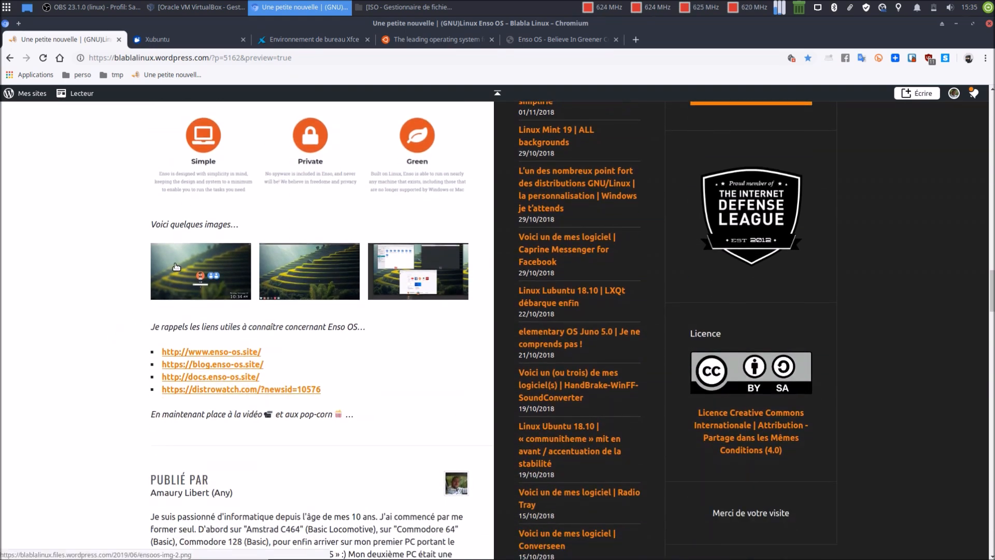
View the three Enso OS screenshots in the article's image gallery, from ensoos-img-2 through ensoos-img-3, and close the gallery.
left_click(175, 265)
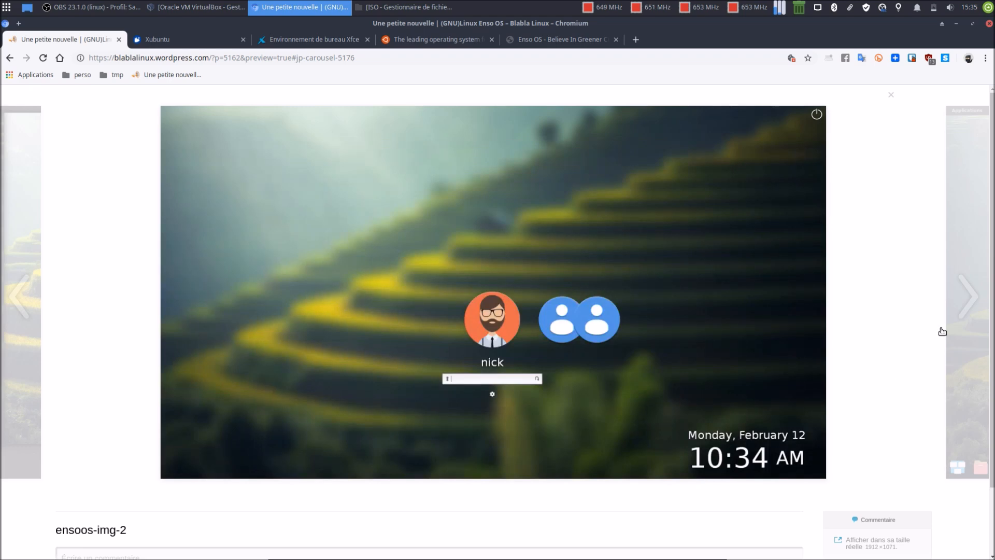
left_click(966, 306)
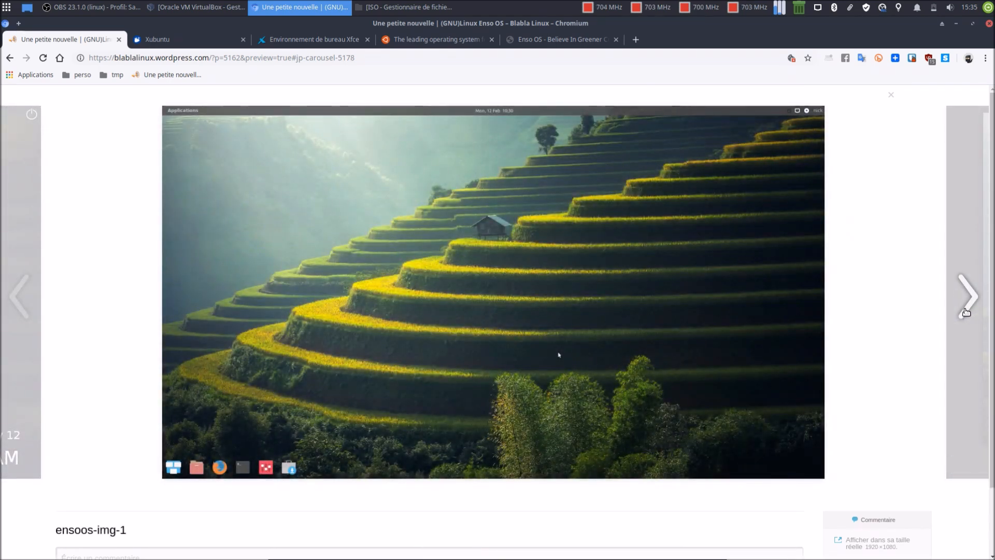
left_click(965, 312)
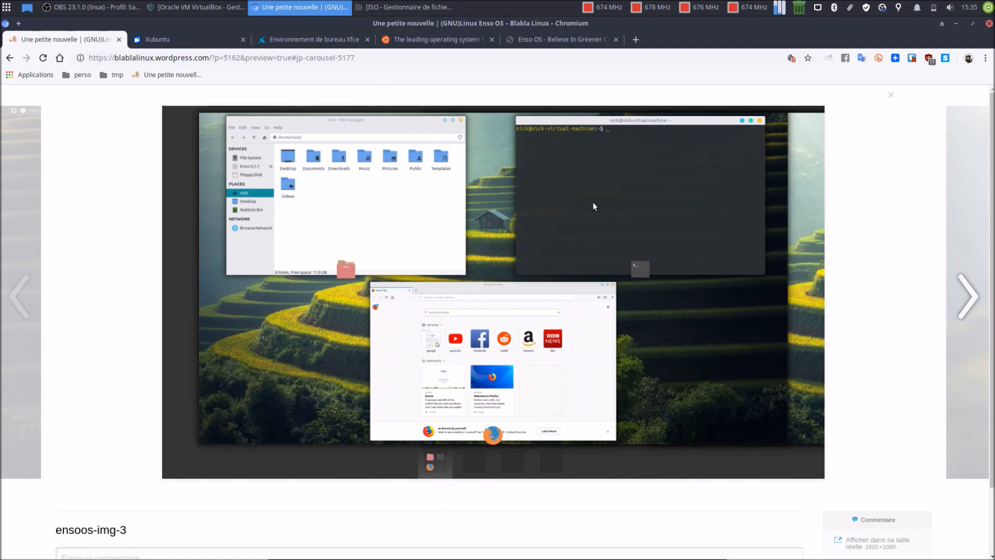
left_click(890, 95)
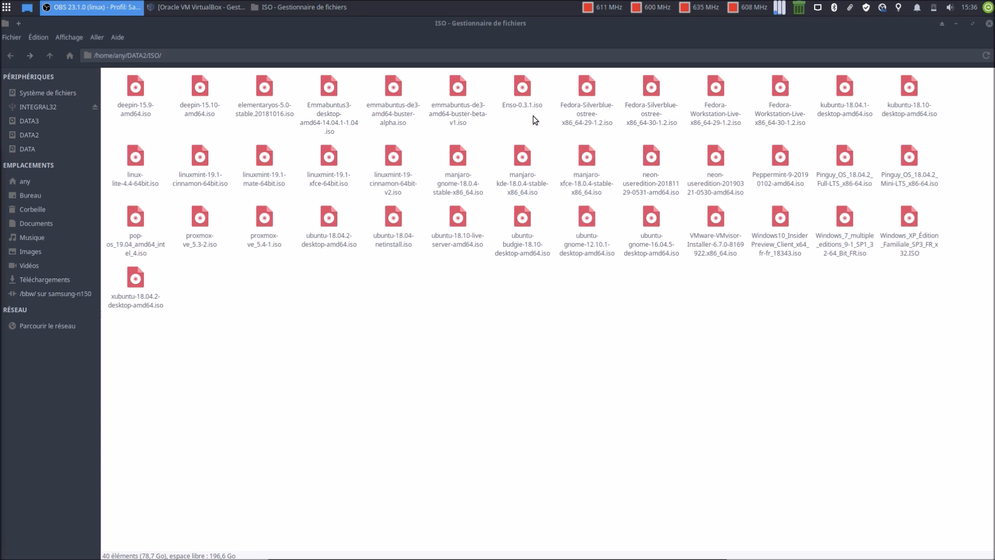
In the file manager's ISO folder, inspect the properties of Enso-0.3.1.iso, close them and clear the selection.
left_click(523, 97)
right_click(524, 96)
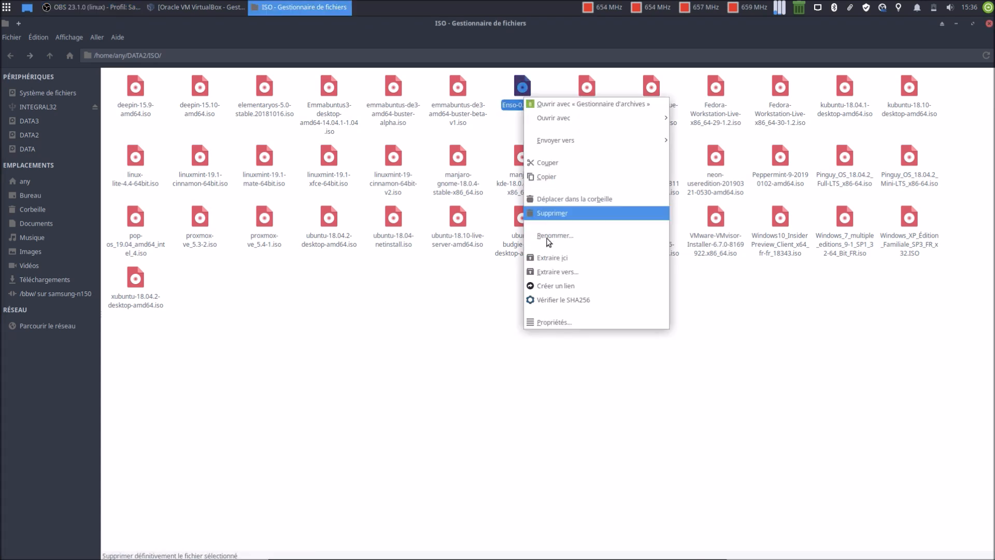
left_click(565, 321)
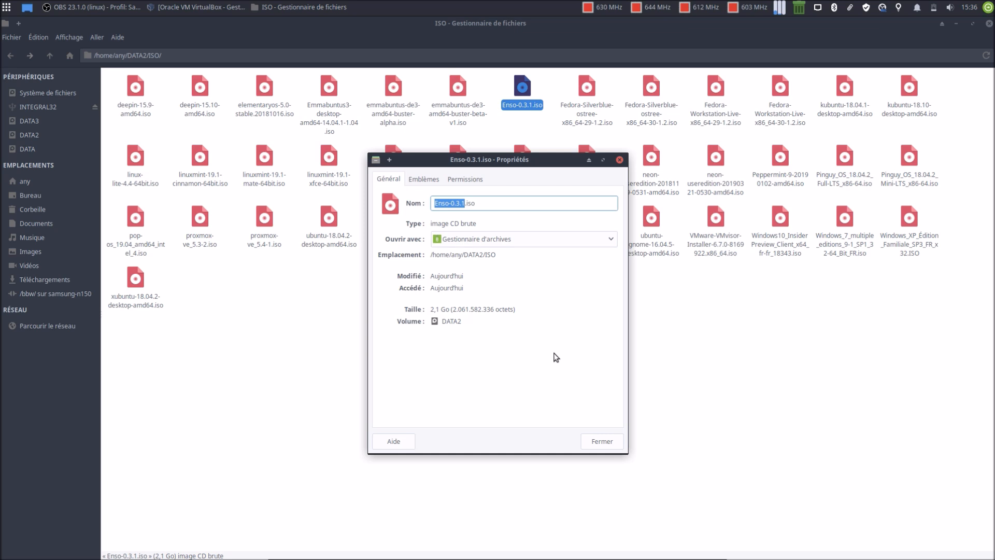
left_click(597, 444)
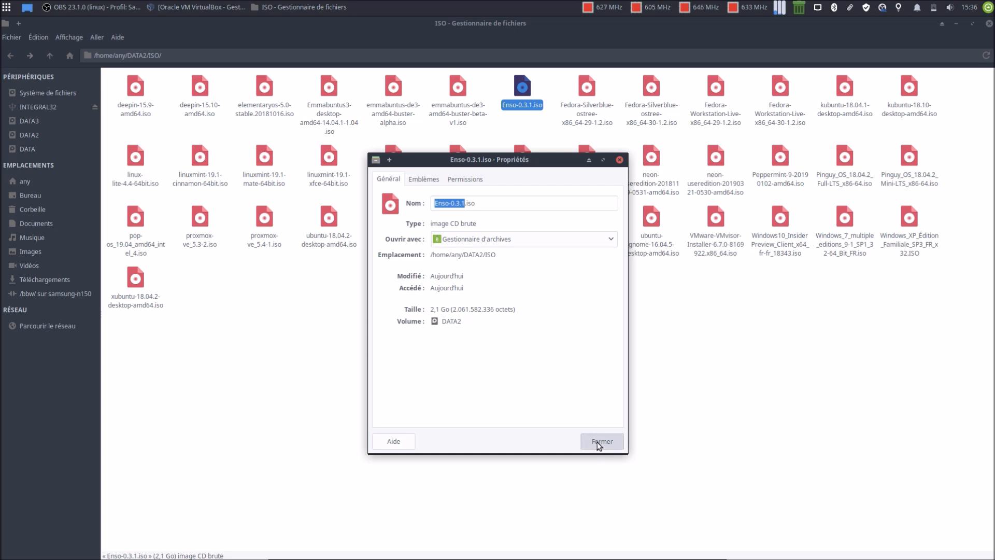
left_click(528, 386)
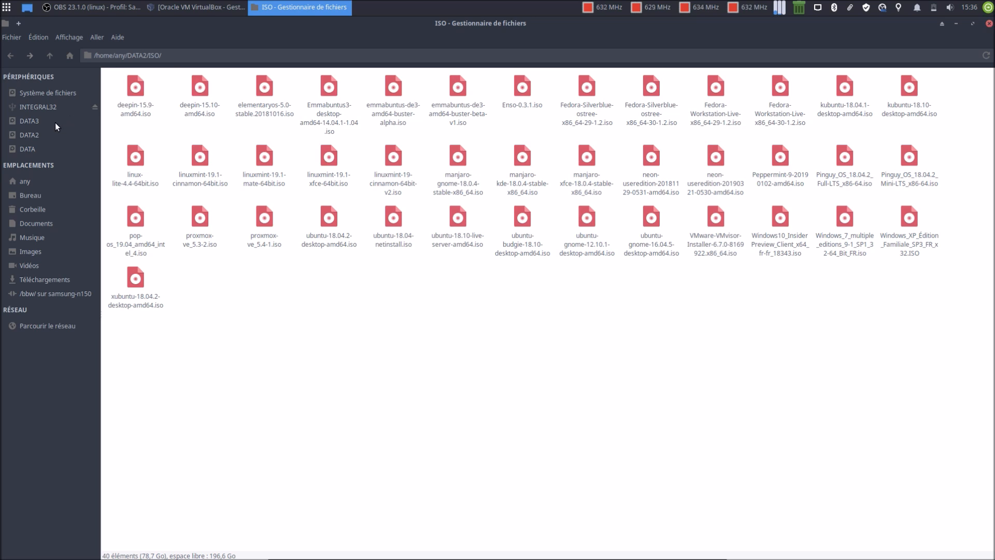
Go to the Enso-0.3.1 virtual machine folder on DATA2, under VM/VirtualBox/VirtualBox VMs.
left_click(42, 135)
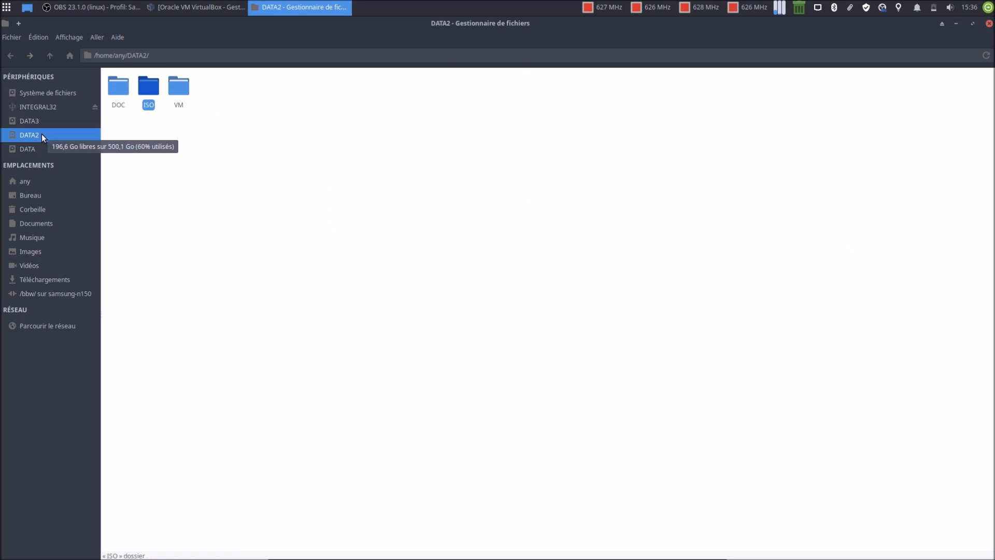
double_click(179, 88)
double_click(120, 93)
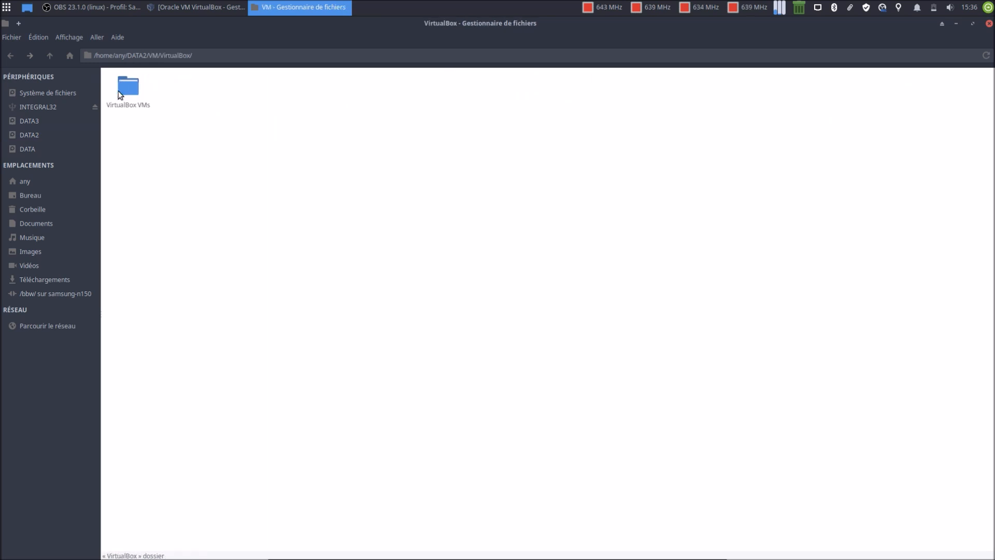
double_click(120, 92)
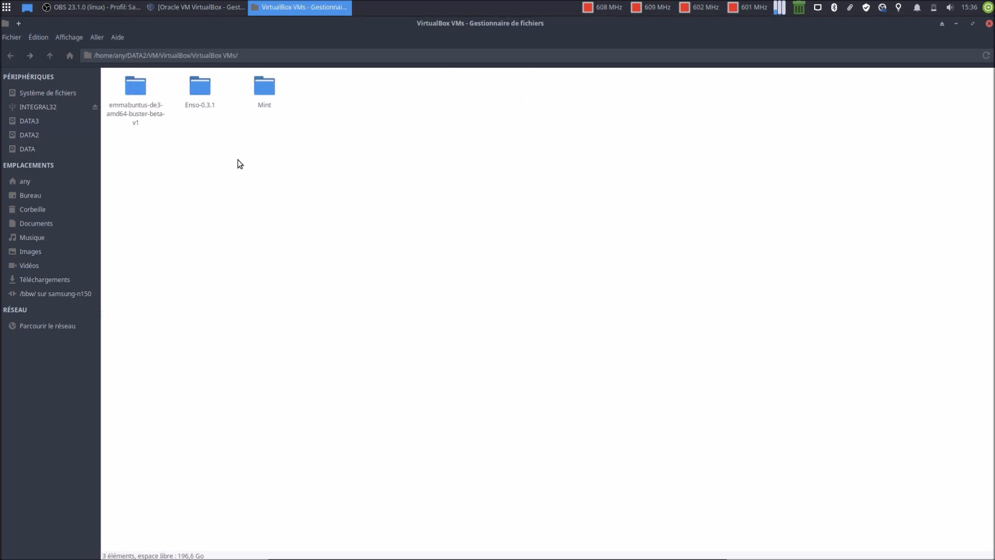
double_click(197, 89)
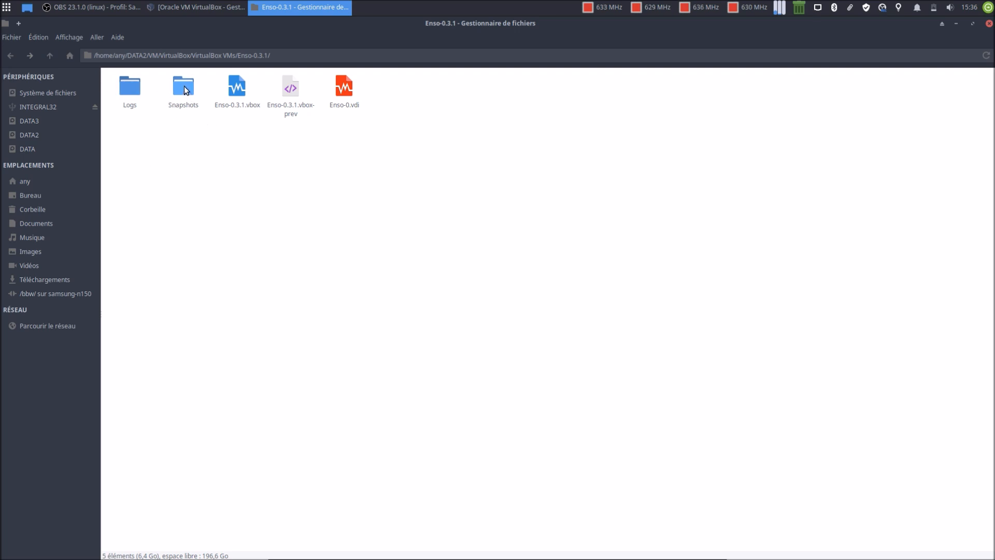
Inspect the properties of the virtual disk image Enso-0.vdi and close them.
right_click(346, 91)
left_click(406, 275)
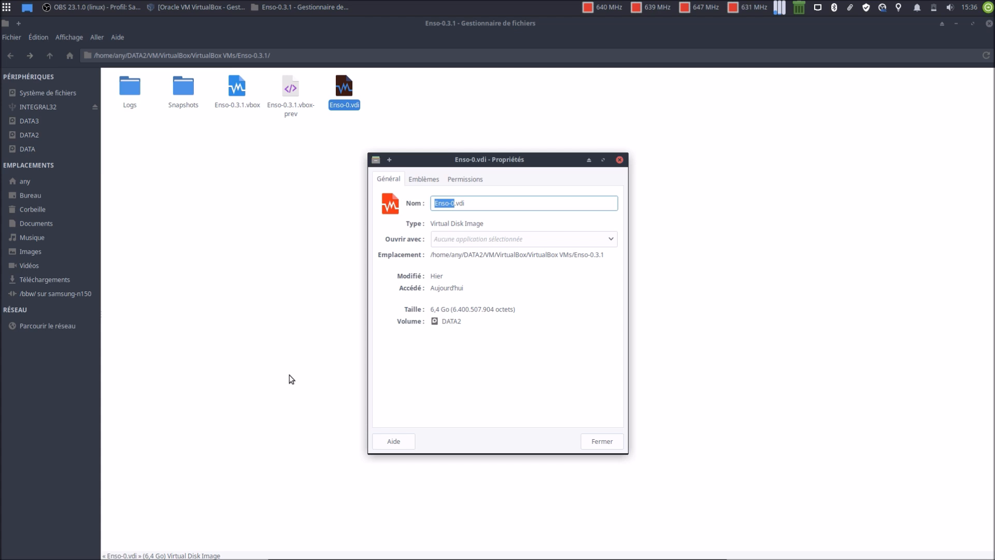
left_click(594, 444)
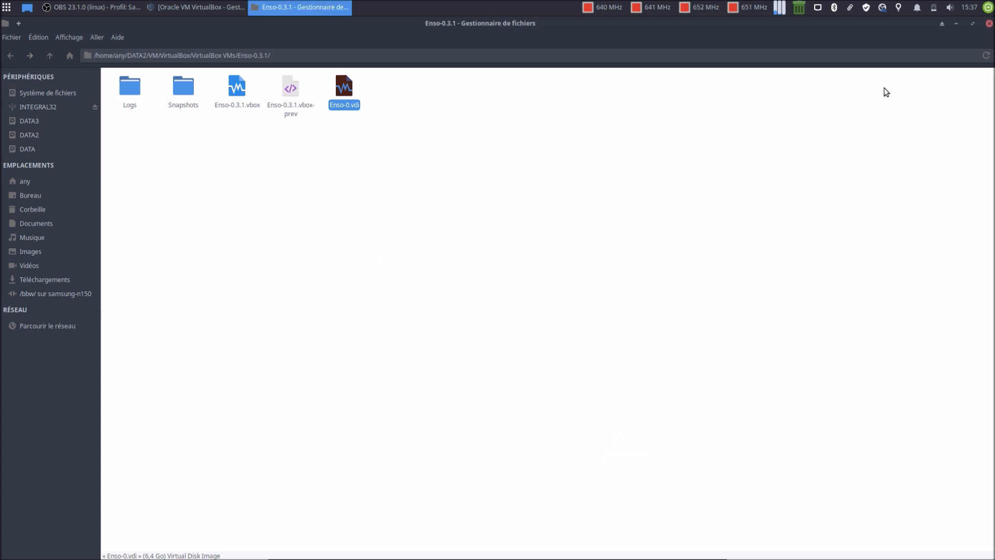
Close the file manager, switch to VirtualBox, and review the fresh-install and additions snapshots of the Enso-0.3.1 clone, including their descriptions.
left_click(989, 24)
left_click(217, 11)
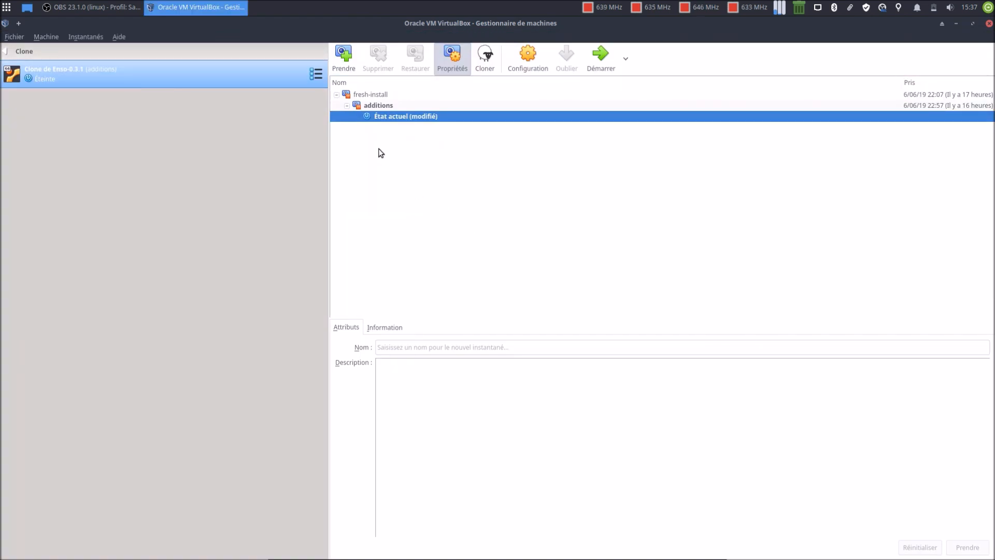
left_click(377, 95)
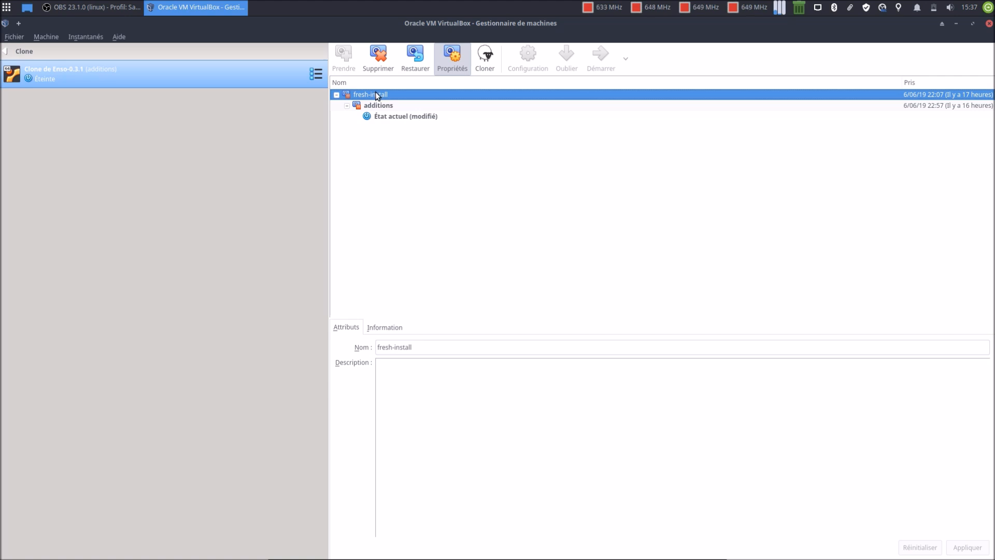
mouse_move(371, 103)
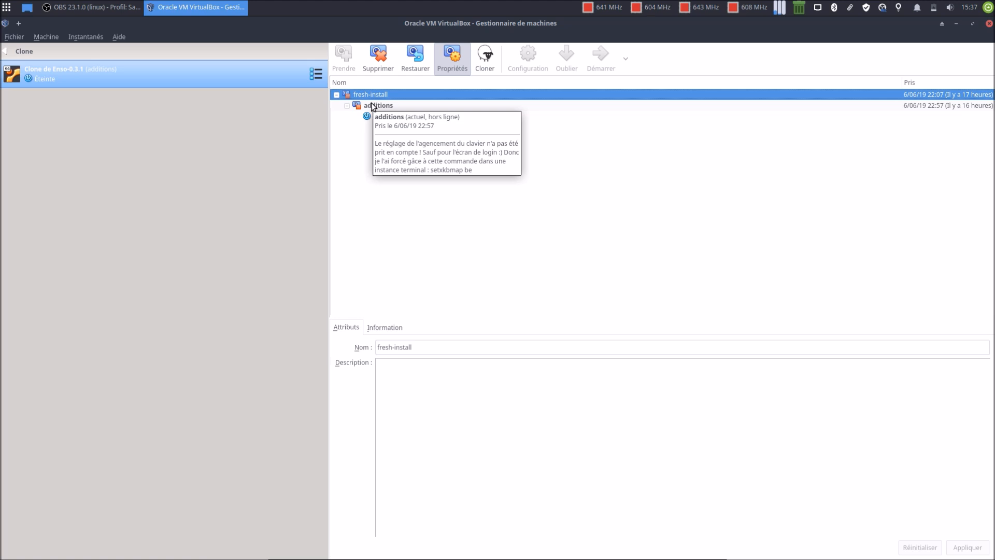
left_click(372, 102)
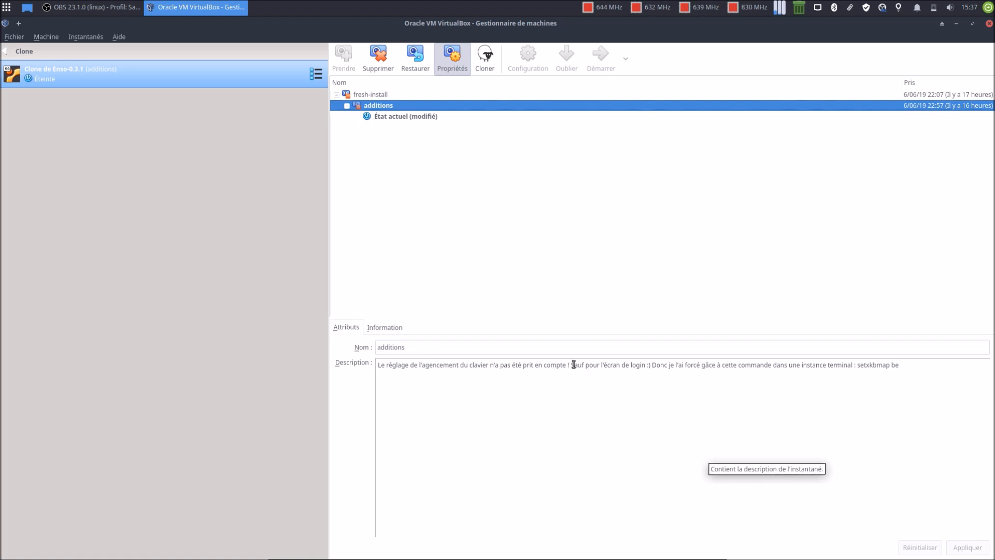
Start the Enso-0.3.1 clone from its current state, close the VirtualBox manager and maximize the virtual machine window.
left_click(422, 117)
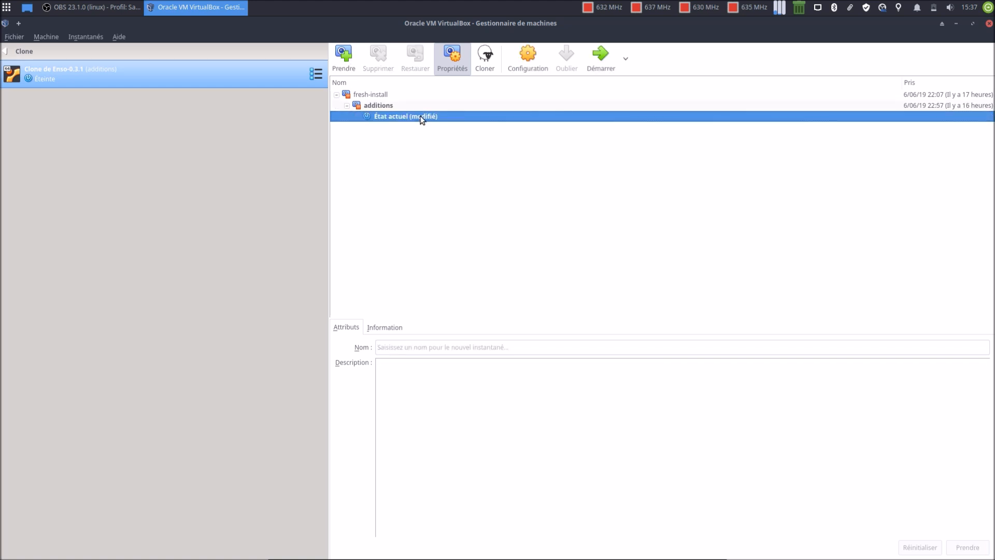
left_click(601, 60)
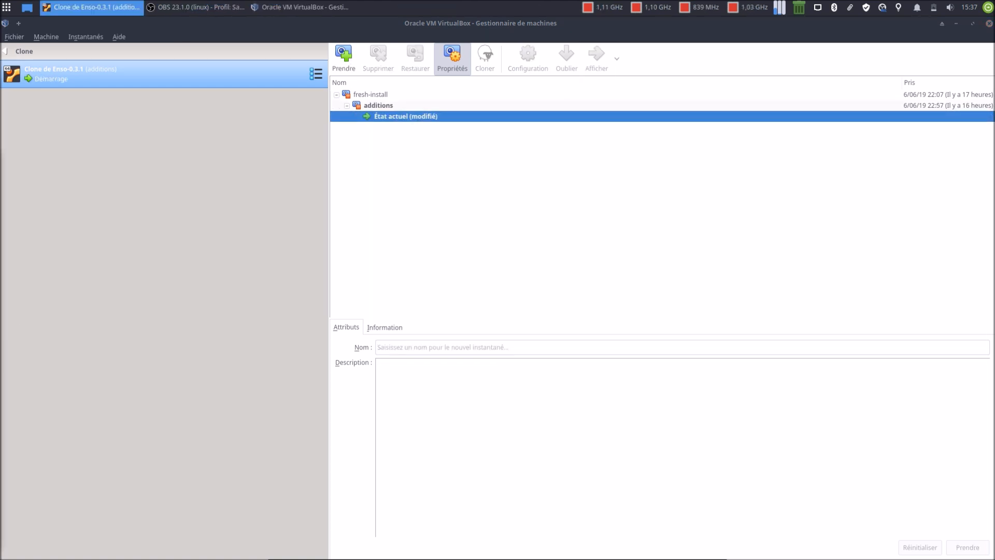
left_click(989, 24)
double_click(592, 166)
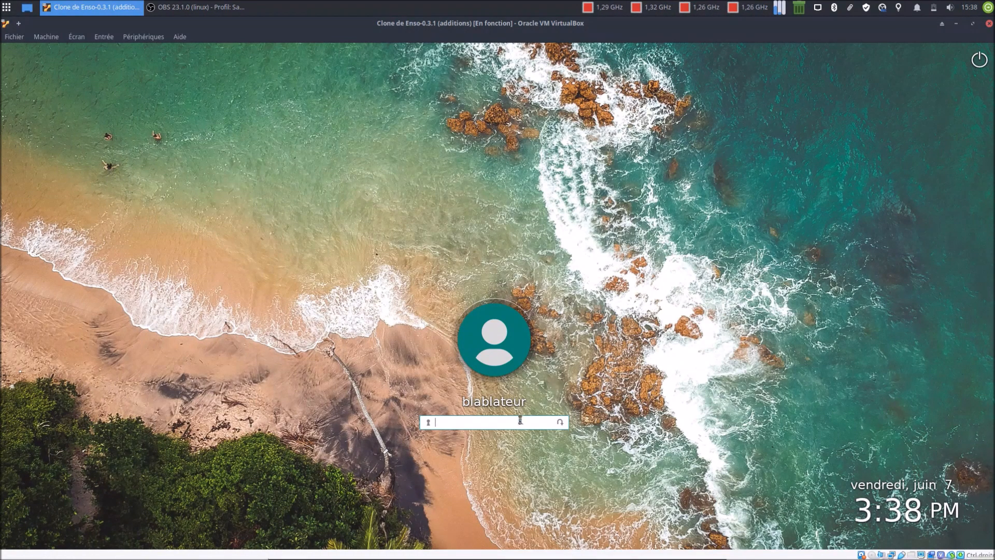
Check the login screen's power options, dismiss them, and log in to Enso with the account password.
left_click(978, 64)
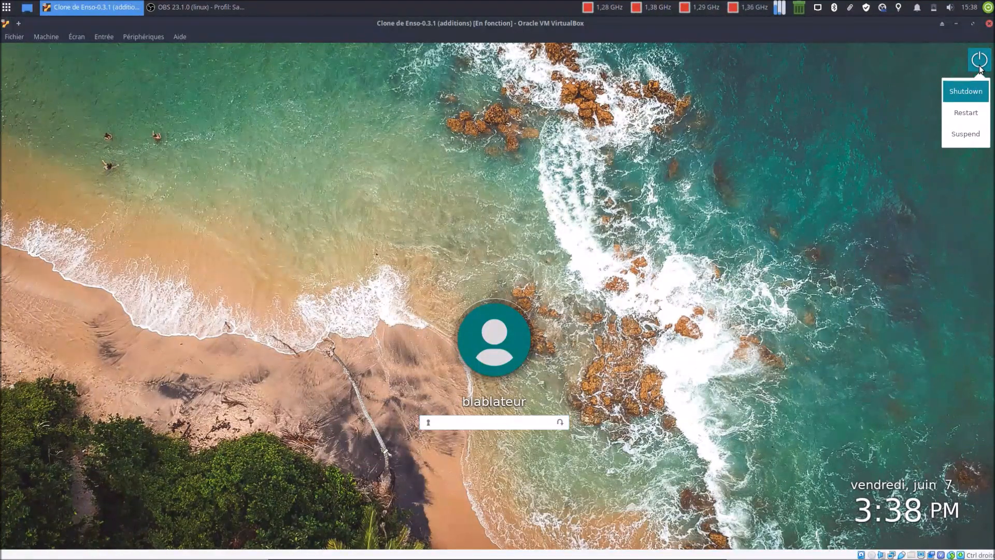
left_click(810, 159)
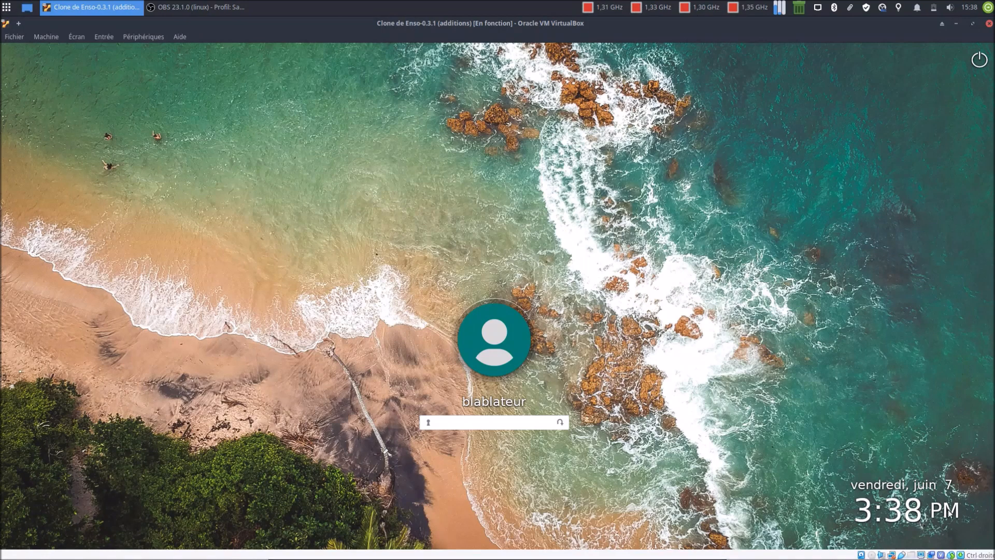
left_click(467, 422)
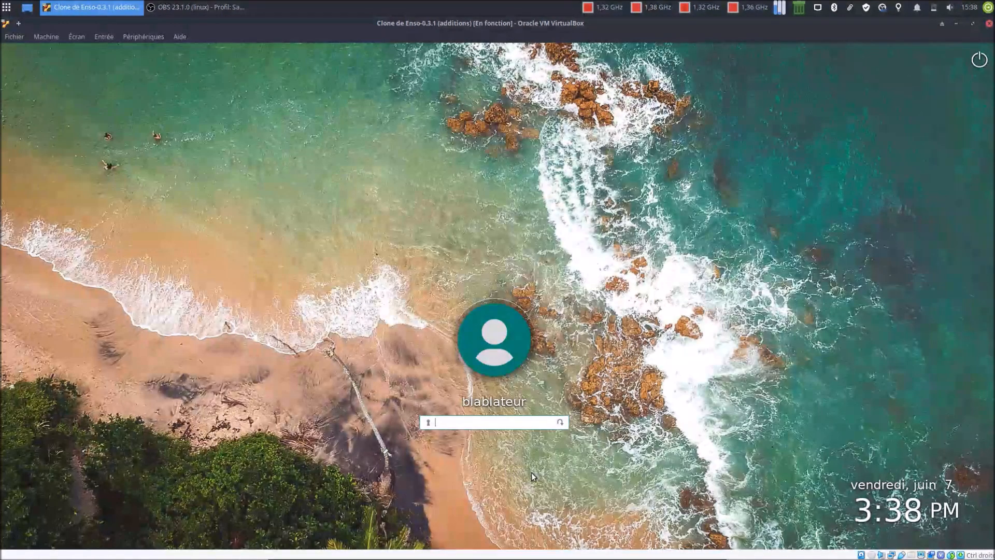
type("******")
key("Return")
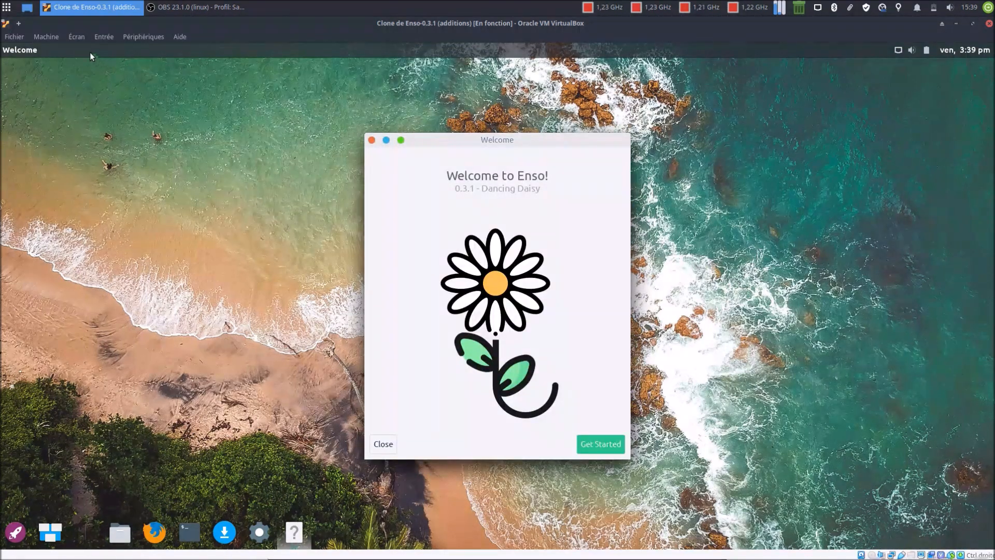
Try to switch the virtual machine to full-screen mode, opting not to show the information message again.
left_click(76, 37)
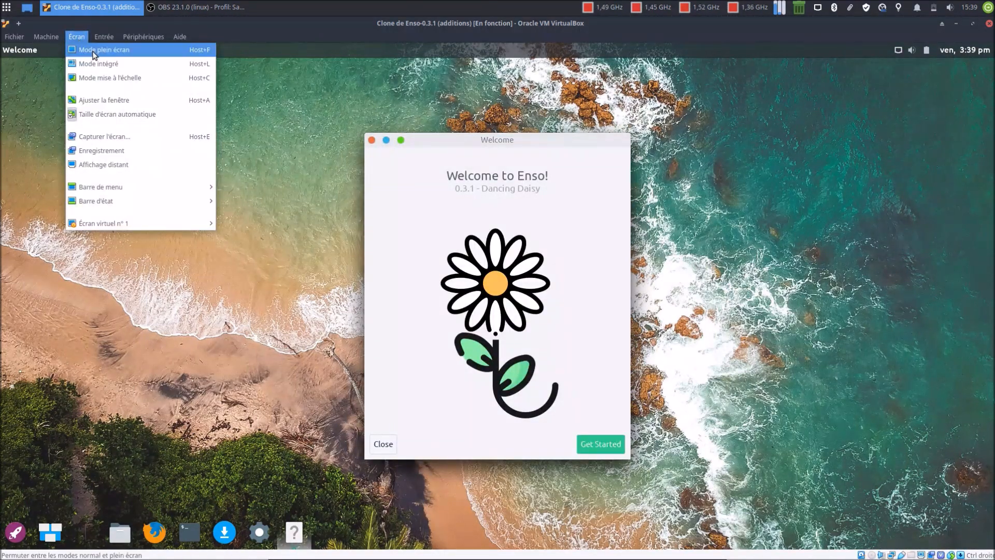
left_click(93, 52)
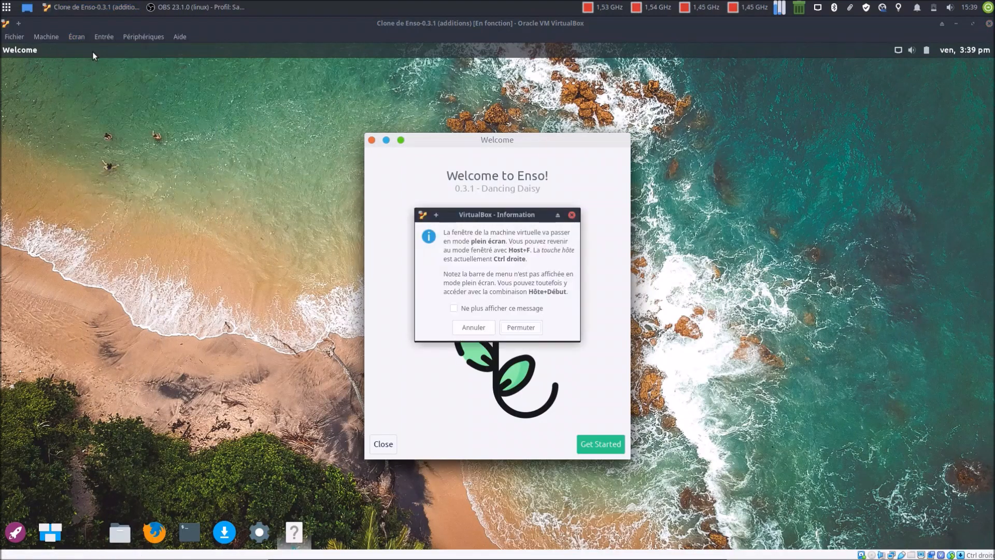
left_click(456, 308)
left_click(514, 329)
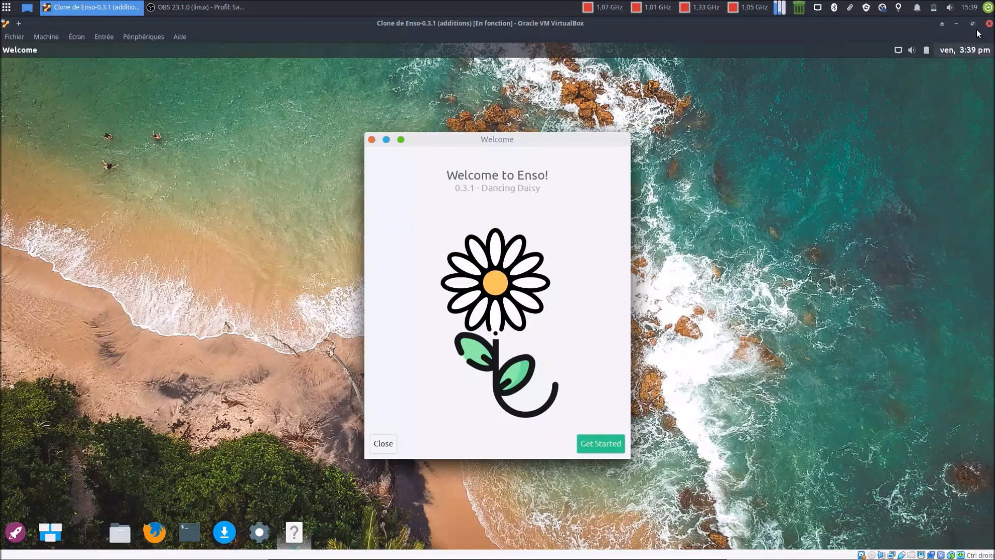
Get started from the Enso Welcome window, view the Edit User Details form and cancel it.
left_click_drag(538, 139, 547, 119)
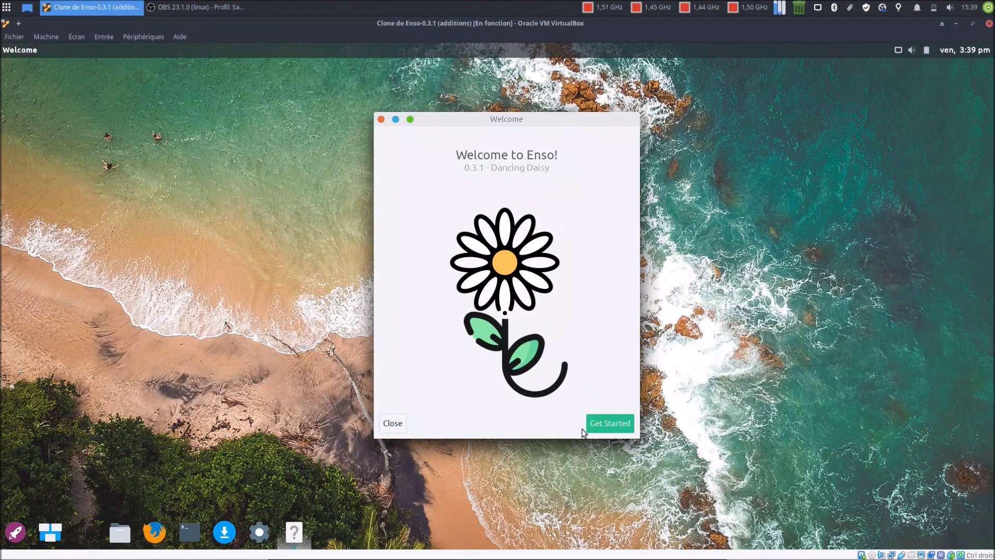
left_click(605, 428)
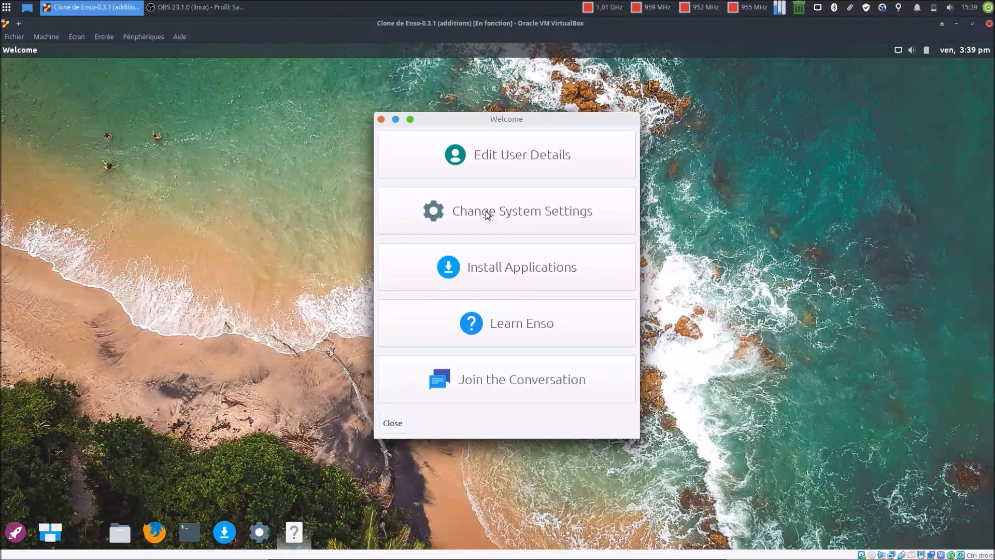
left_click(495, 158)
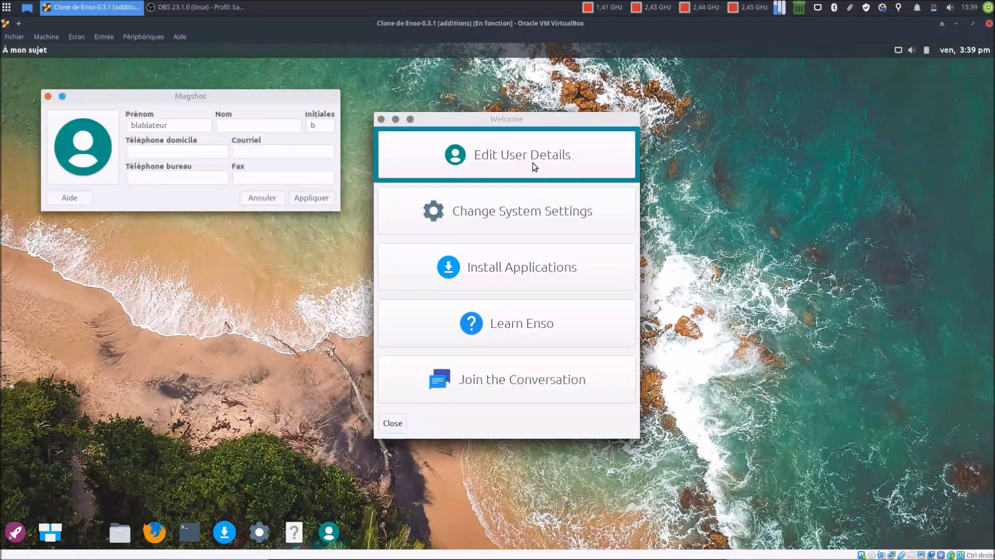
left_click(255, 196)
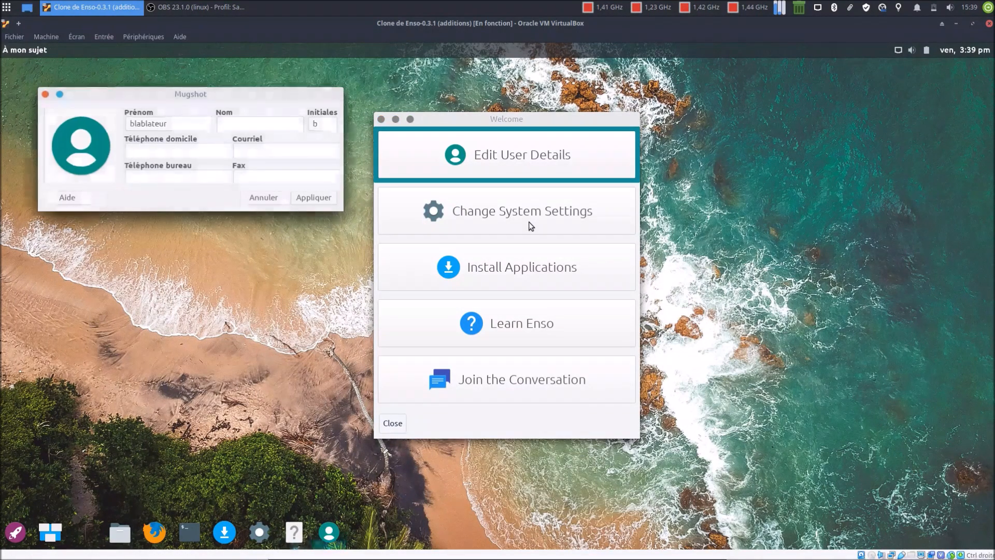
left_click(282, 200)
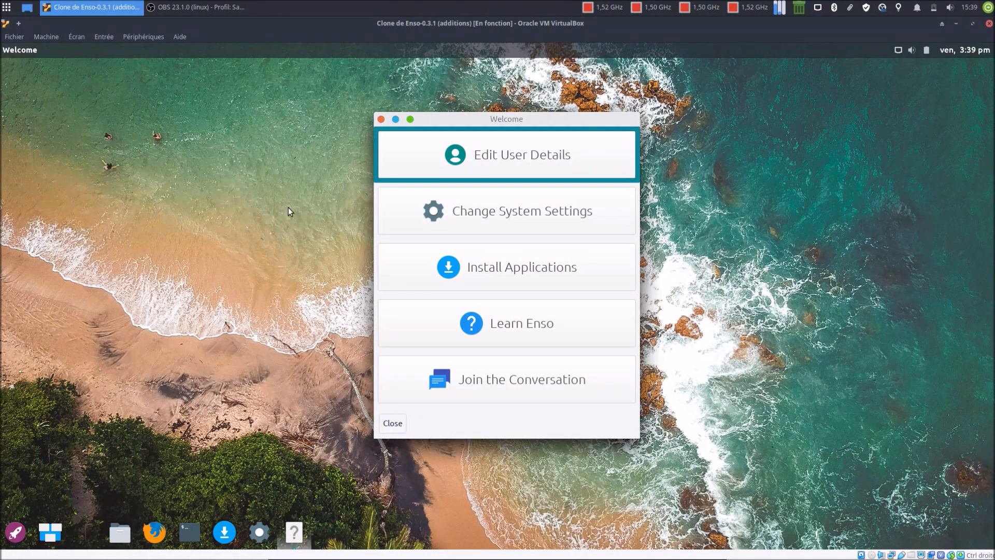
Open the system settings and the AppHive application installer from the Welcome window, closing each after viewing it.
left_click(523, 217)
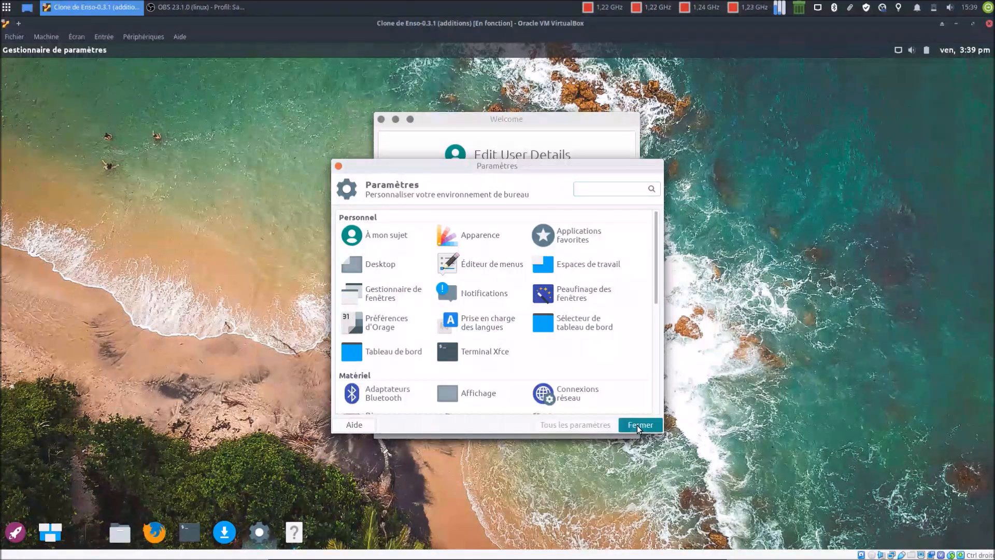
left_click(639, 426)
left_click(504, 271)
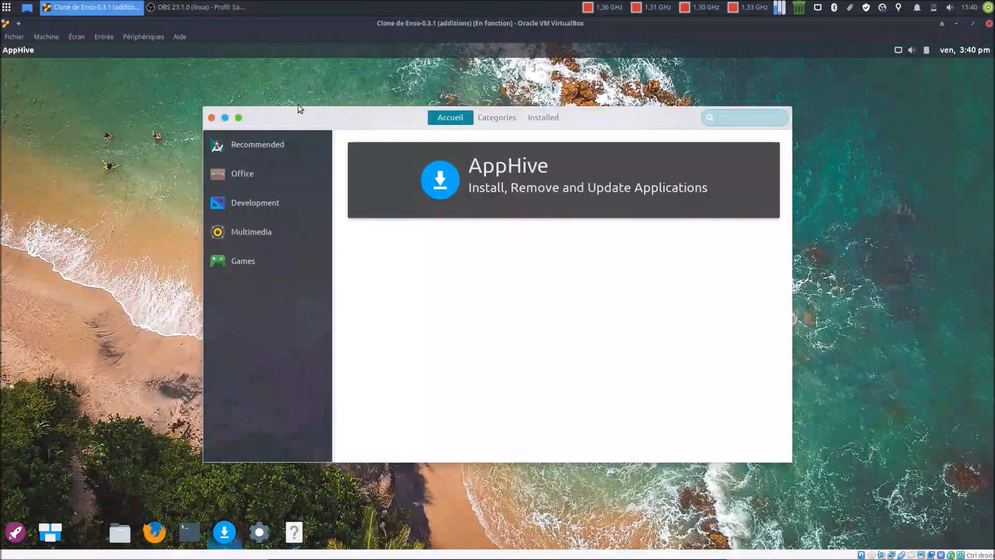
left_click(212, 118)
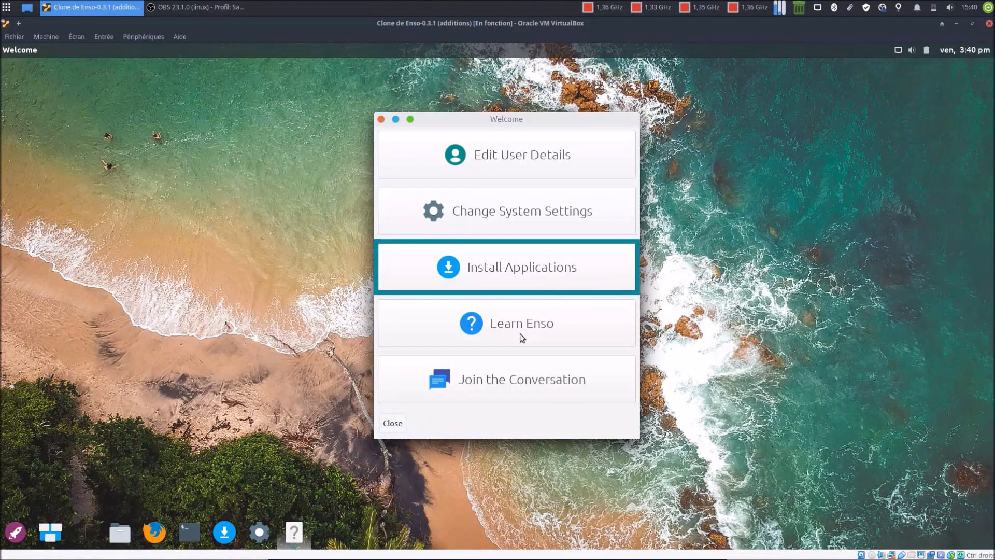
Close the Welcome window, view the desktop's context options and dismiss them.
left_click(381, 119)
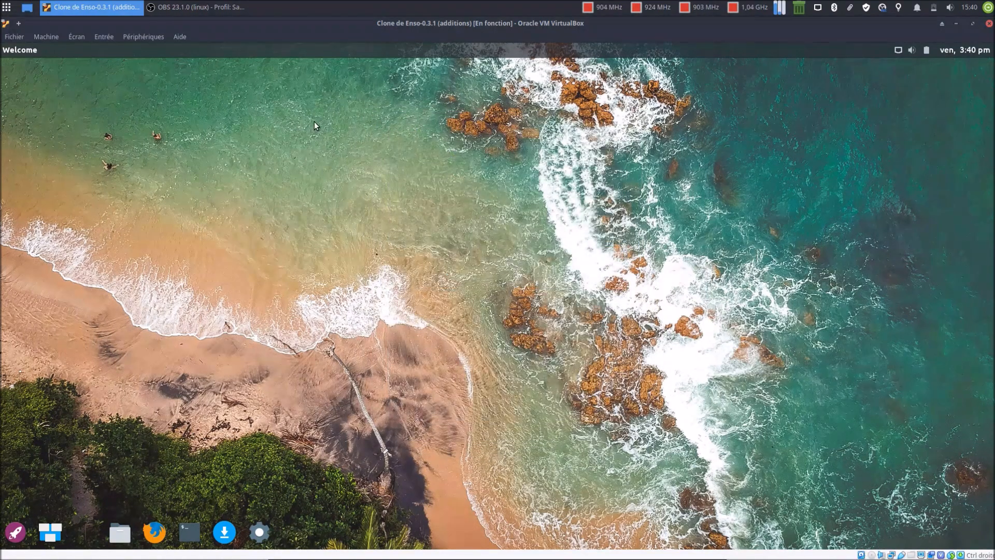
right_click(314, 125)
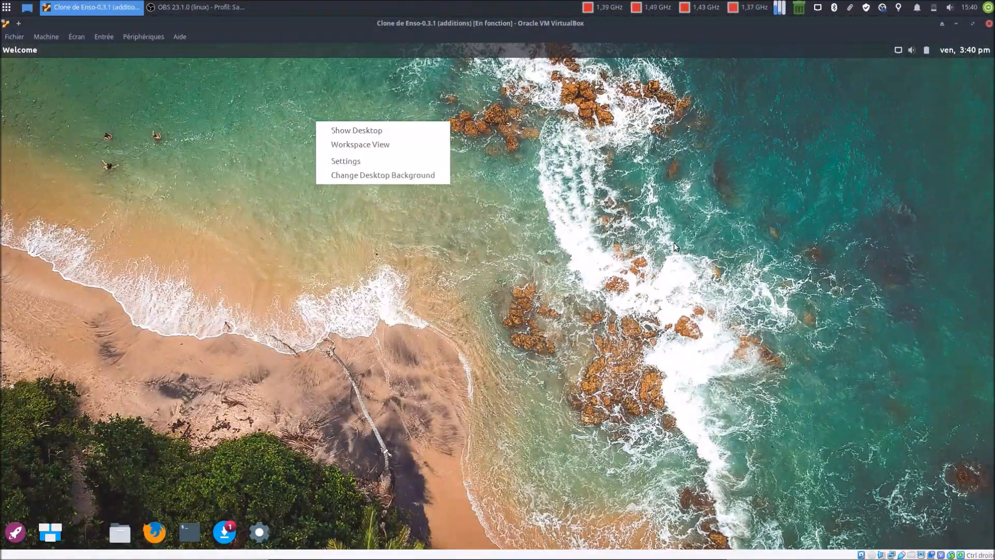
left_click(473, 232)
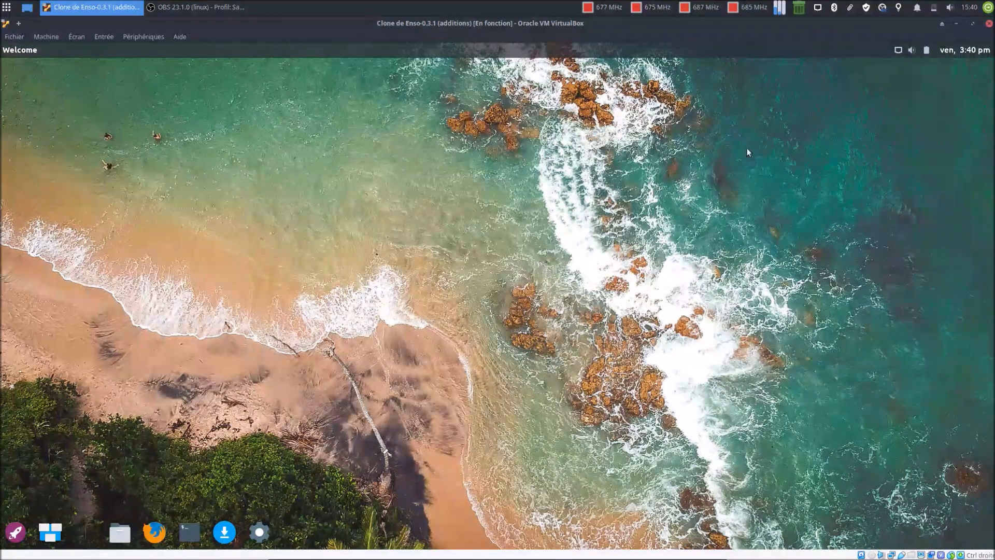
Inspect the Enso panel's sound, battery and calendar indicators and close them.
left_click(898, 53)
left_click(905, 51)
left_click(910, 51)
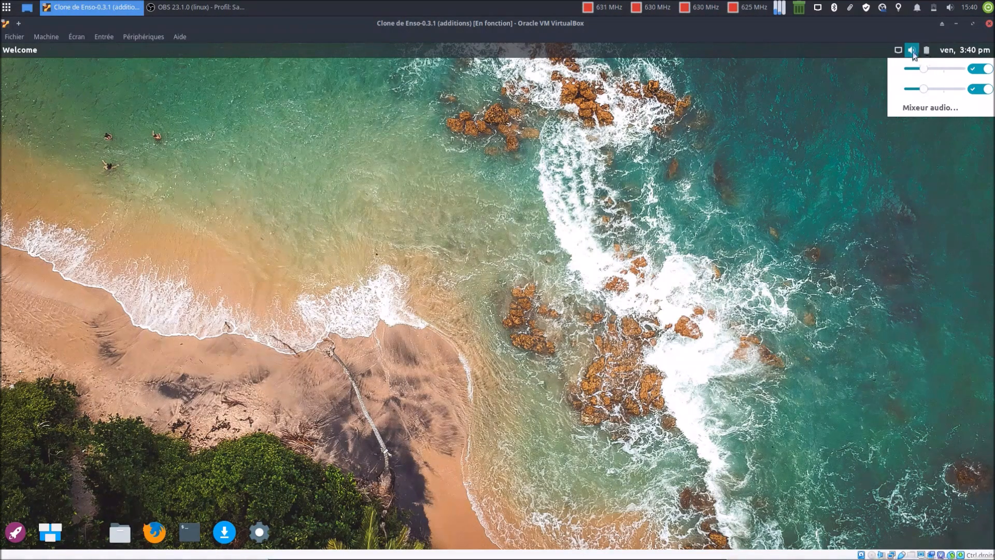
left_click(912, 51)
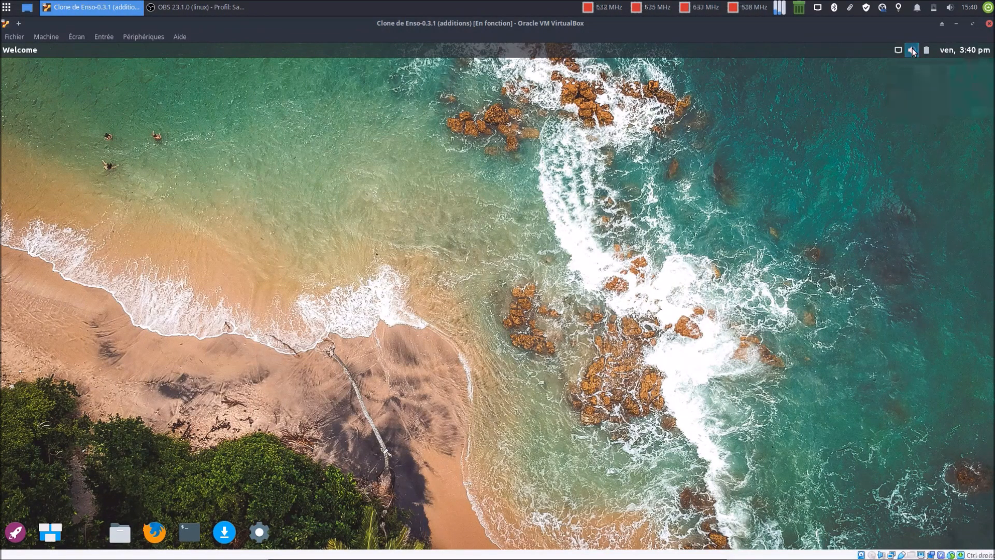
left_click(927, 51)
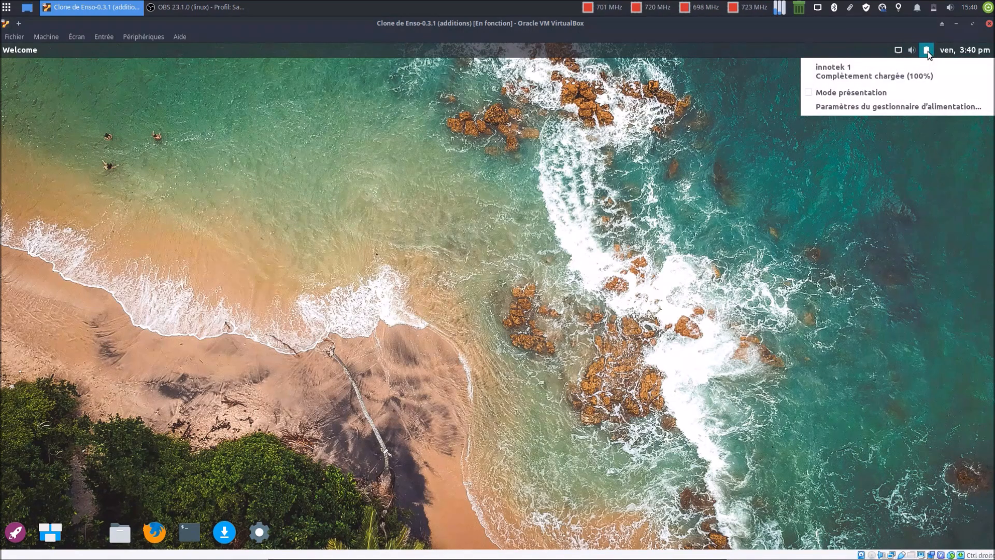
left_click(946, 50)
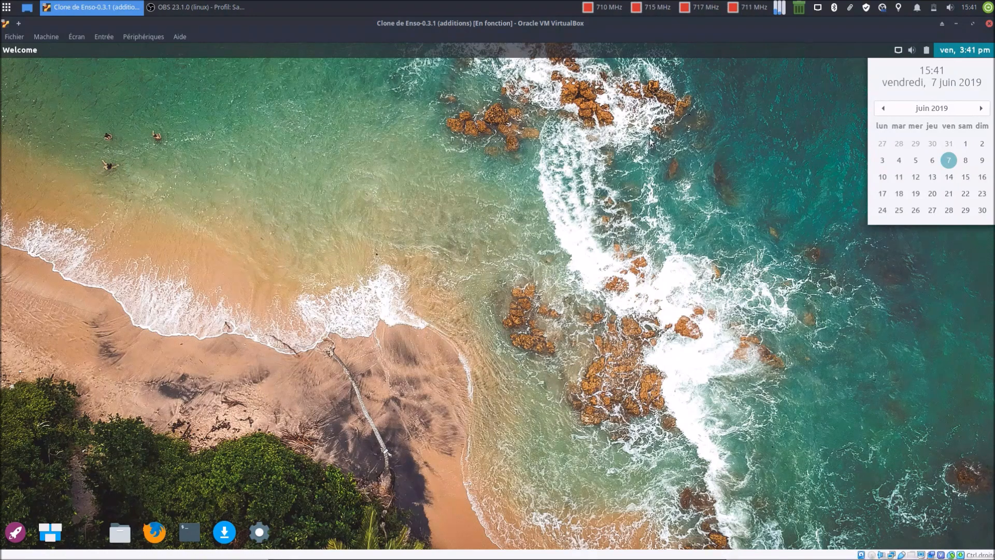
left_click(946, 52)
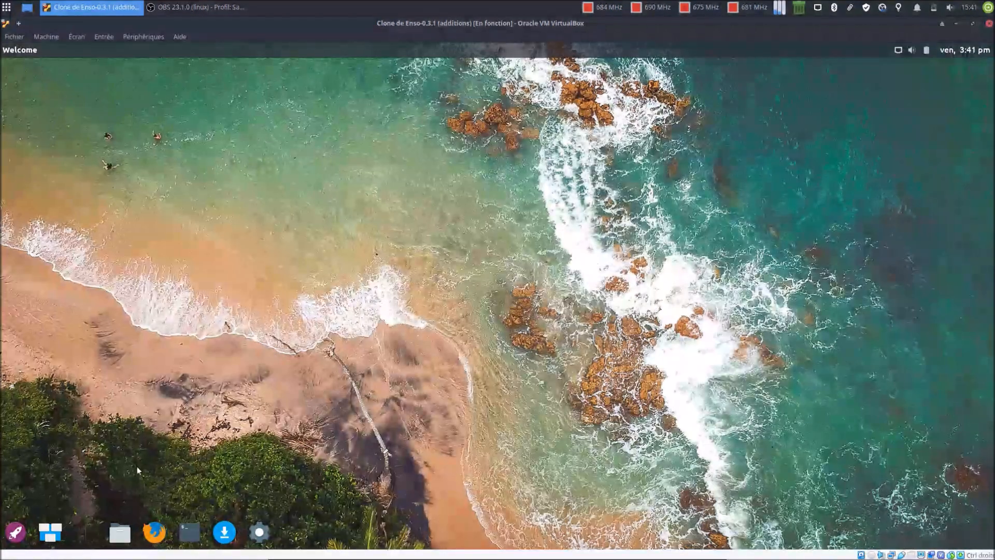
Open the Enso application launcher, browse its pages of applications back to the first one and activate the application search.
left_click(15, 532)
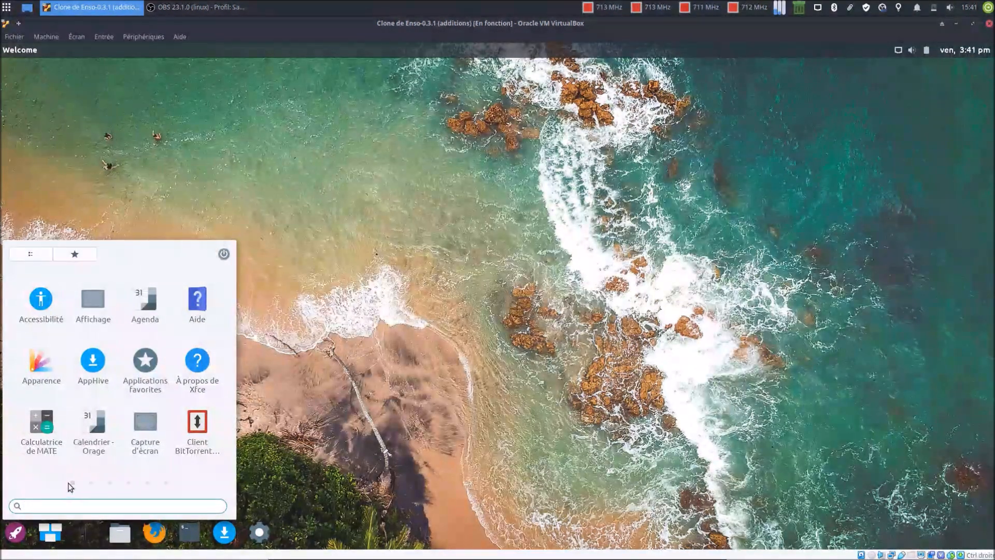
scroll(144, 378, "down", 1)
scroll(143, 376, "down", 3)
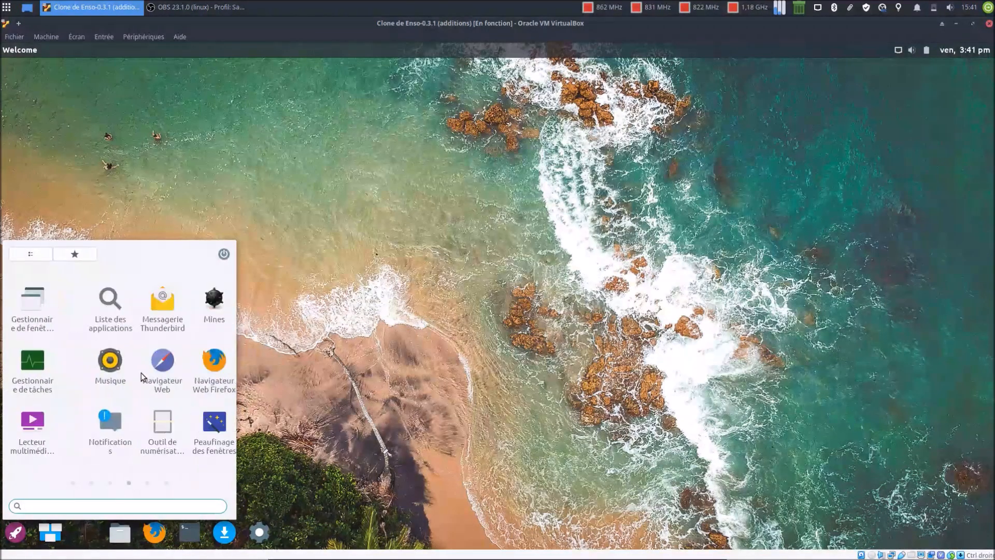
scroll(141, 372, "down", 1)
scroll(141, 372, "up", 1)
scroll(141, 372, "up", 4)
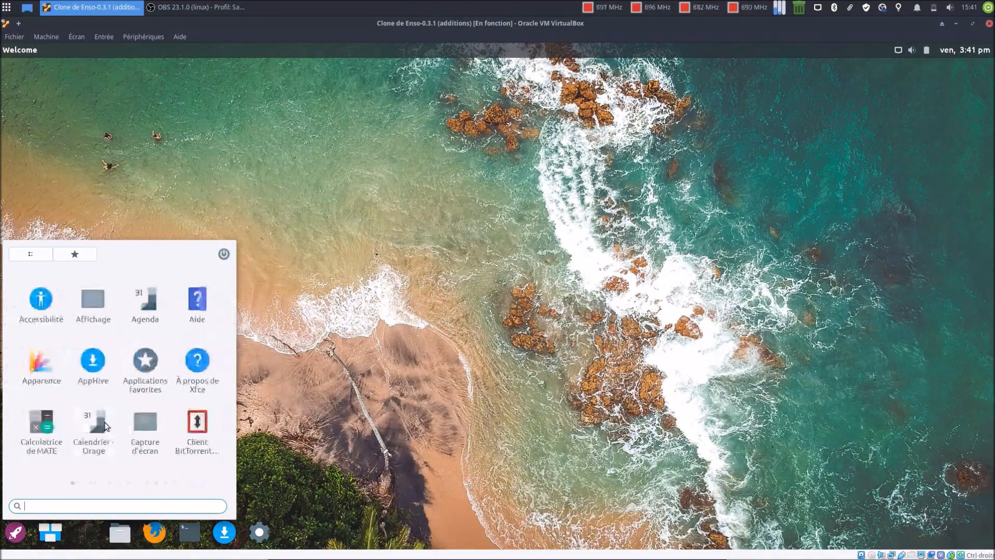
left_click(93, 484)
left_click(111, 484)
left_click(91, 483)
left_click(73, 483)
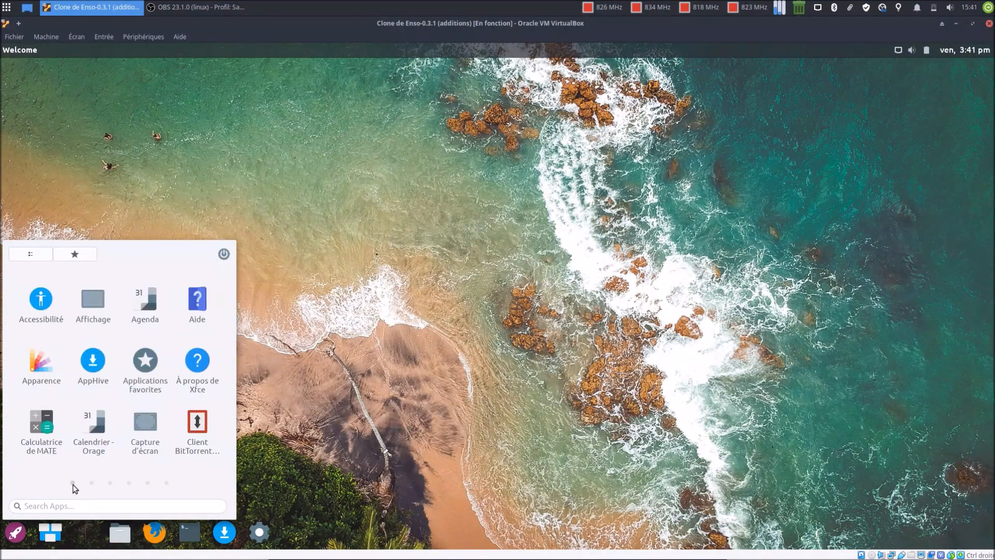
left_click(82, 507)
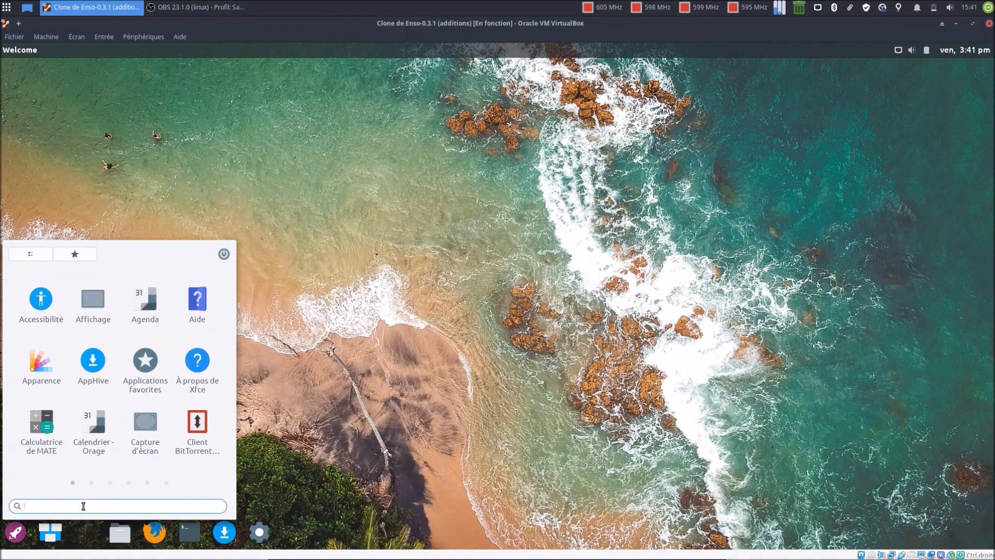
Search the launcher's applications for "fire" and for "cal", clearing the search after each attempt.
type("fire")
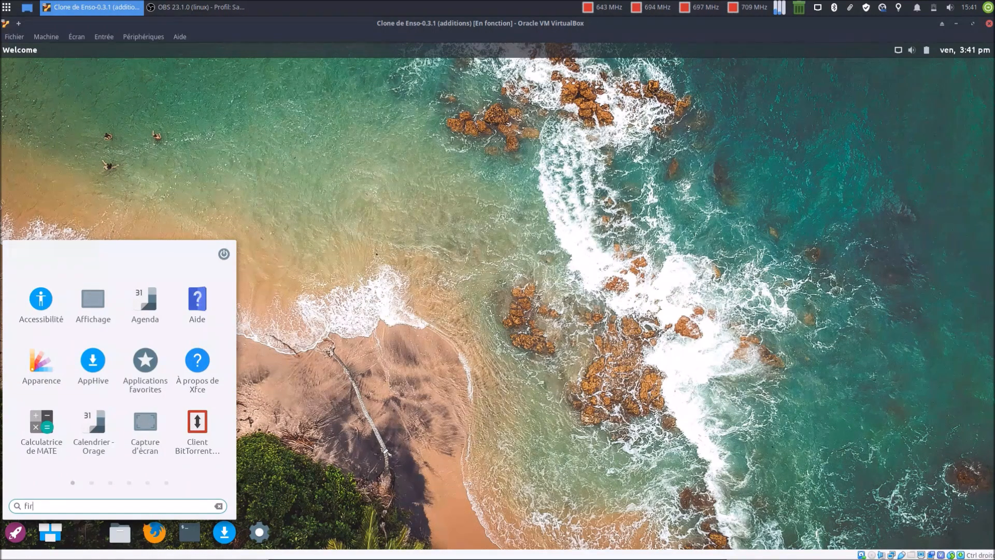
key("BackSpace")
key("BackSpace")
key("BackSpace")
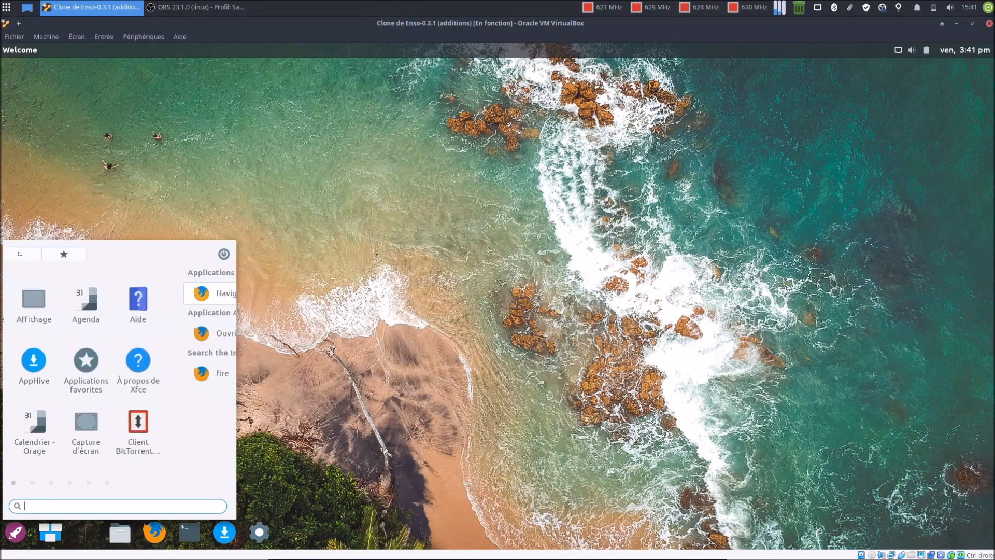
type("cal")
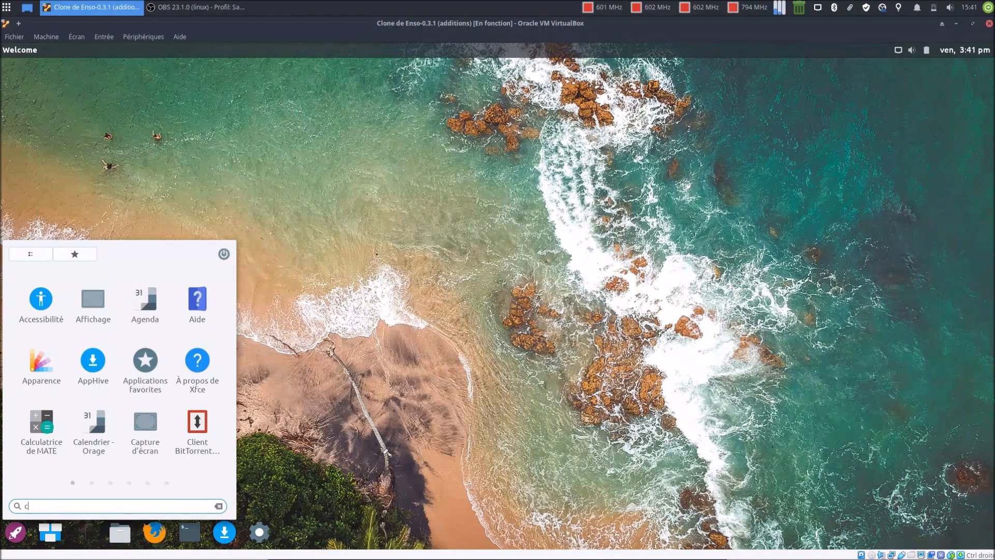
key("BackSpace")
key("BackSpace")
key("BackSpace")
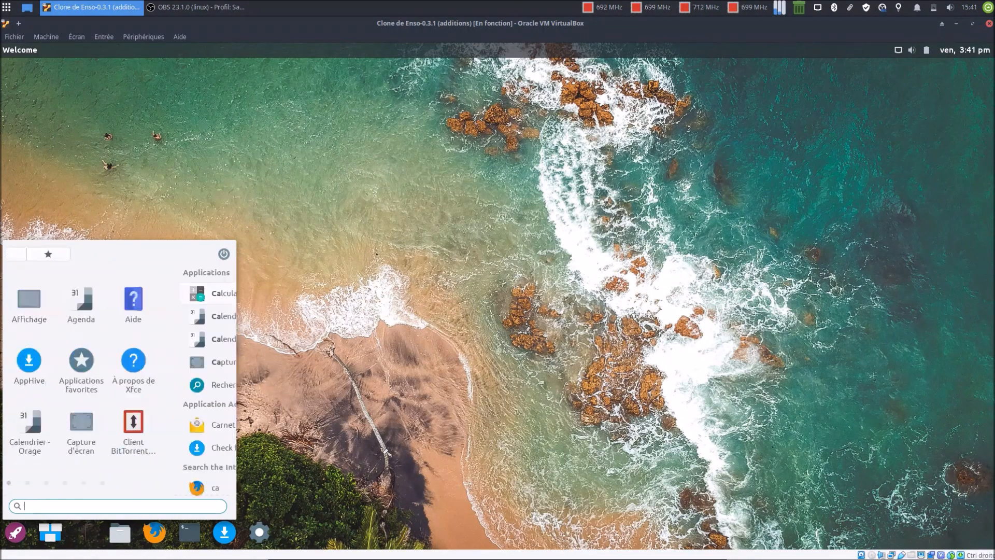
type("cal")
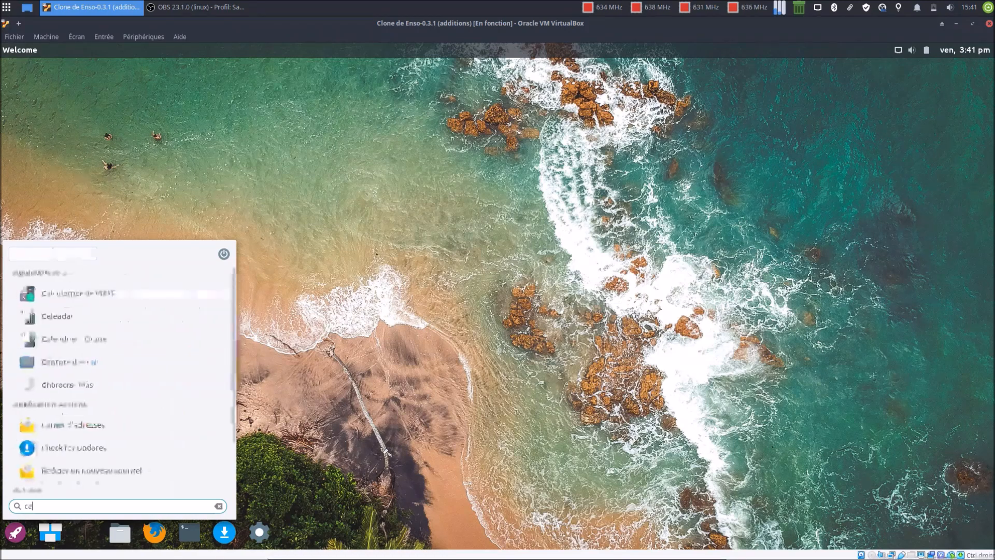
key("BackSpace")
key("BackSpace")
key("BackSpace")
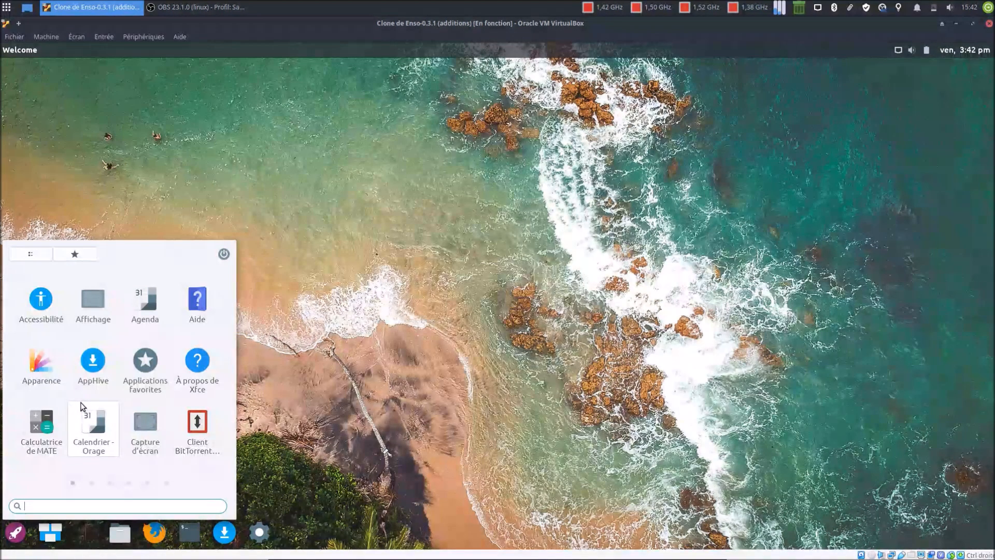
Browse the launcher's application categories and its starred applications, and return to the full application grid.
left_click(40, 256)
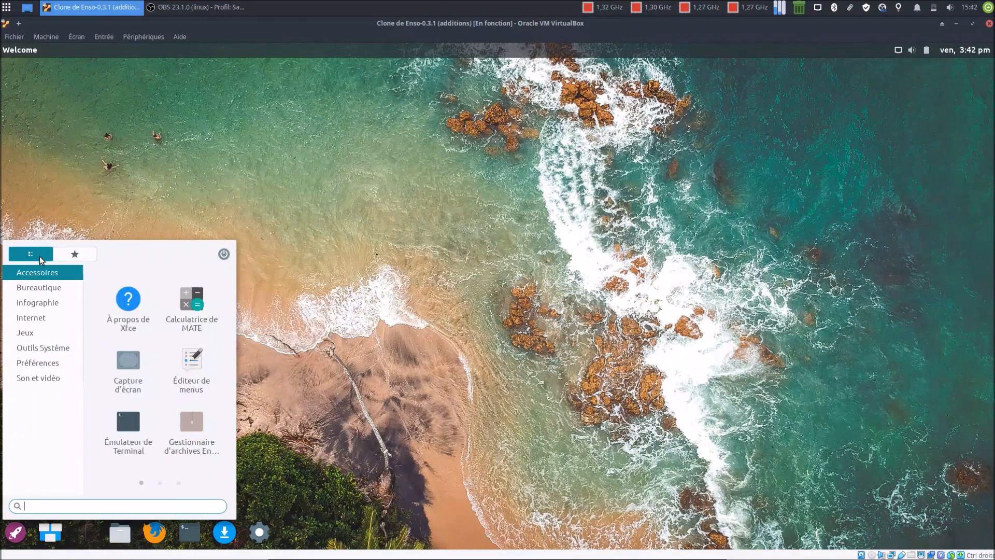
left_click(42, 286)
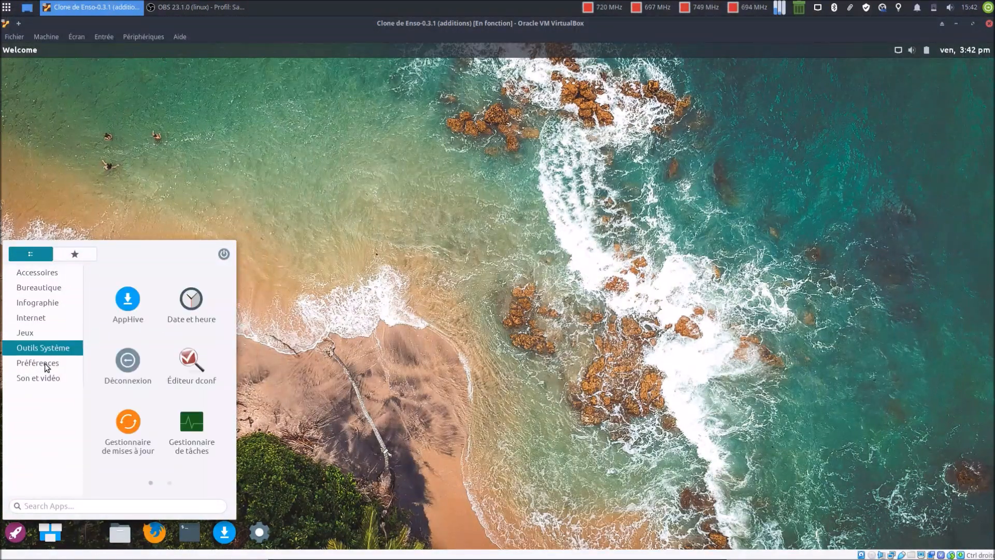
left_click(73, 254)
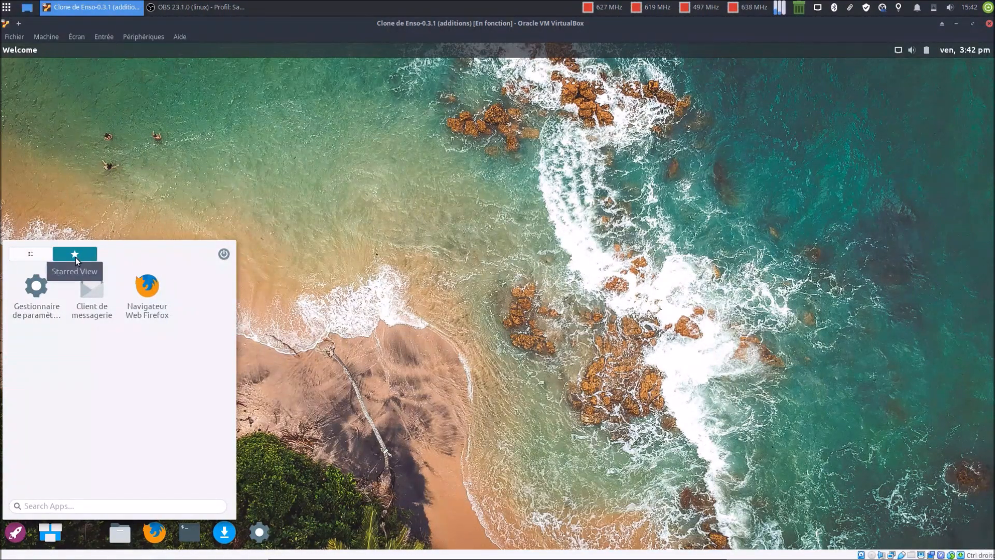
left_click(33, 257)
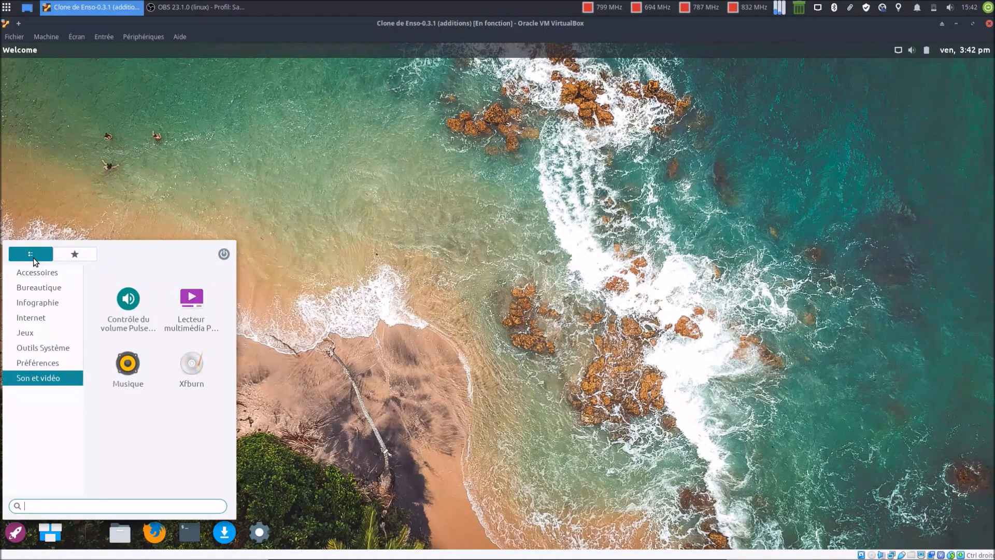
left_click(33, 257)
View the launcher's shutdown and session options, return to the application categories and close the launcher.
left_click(222, 255)
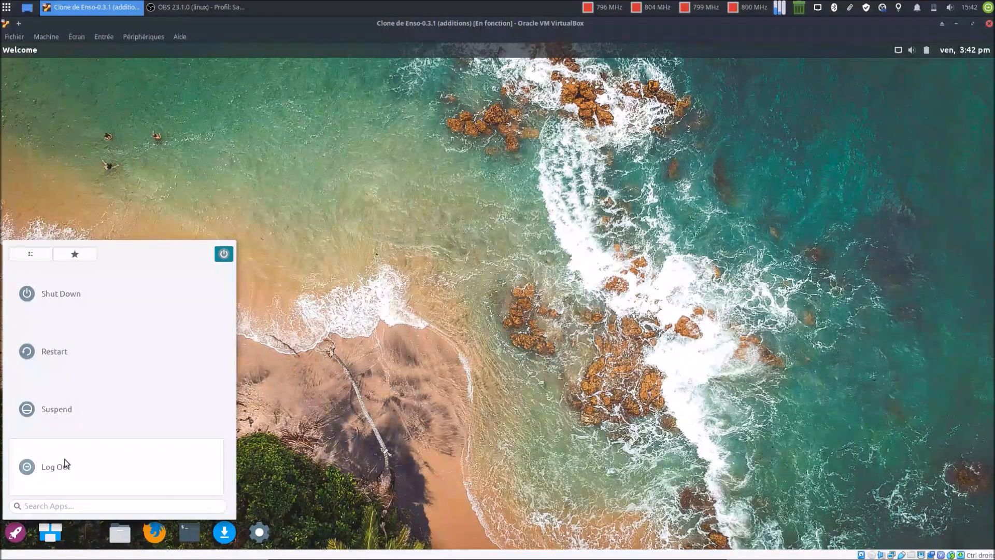
left_click(44, 254)
left_click(45, 254)
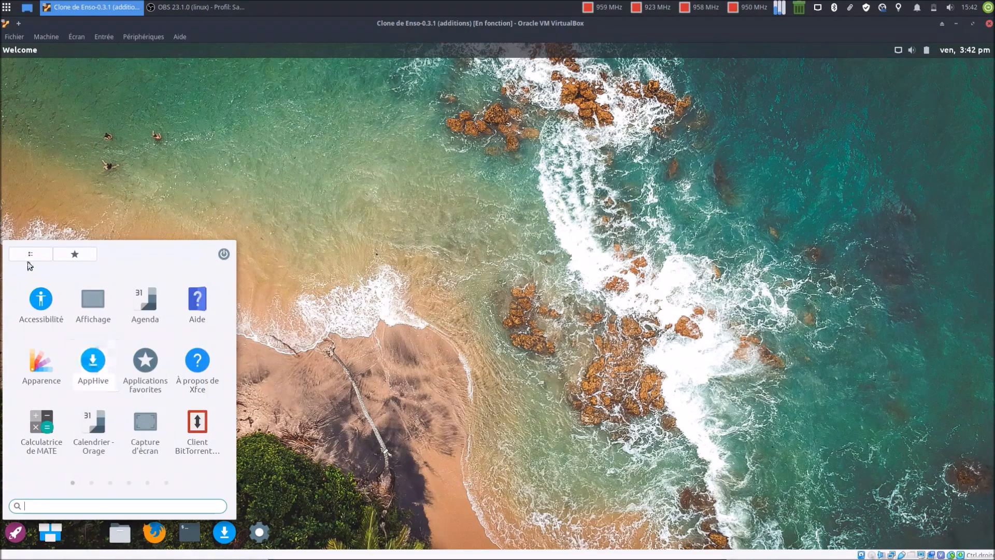
left_click(29, 256)
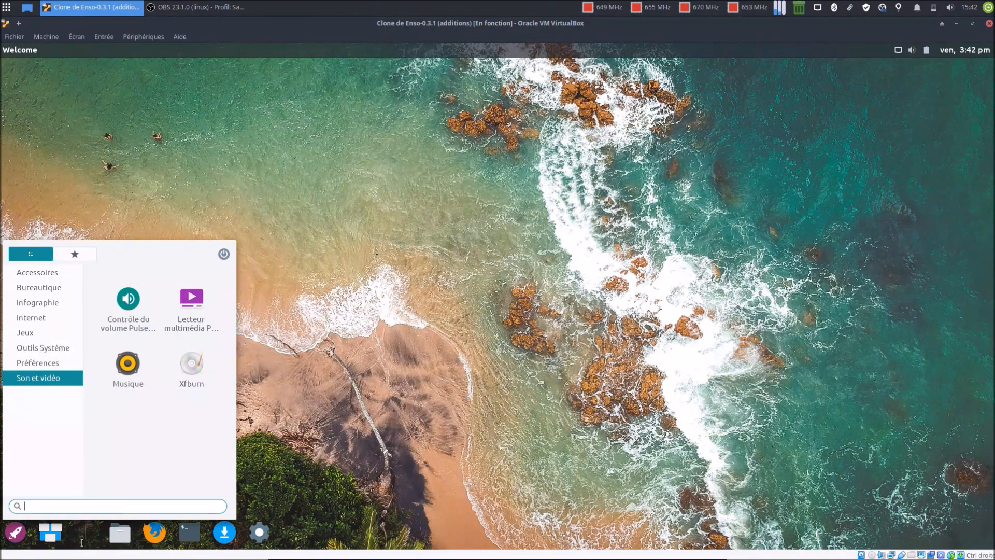
left_click(408, 449)
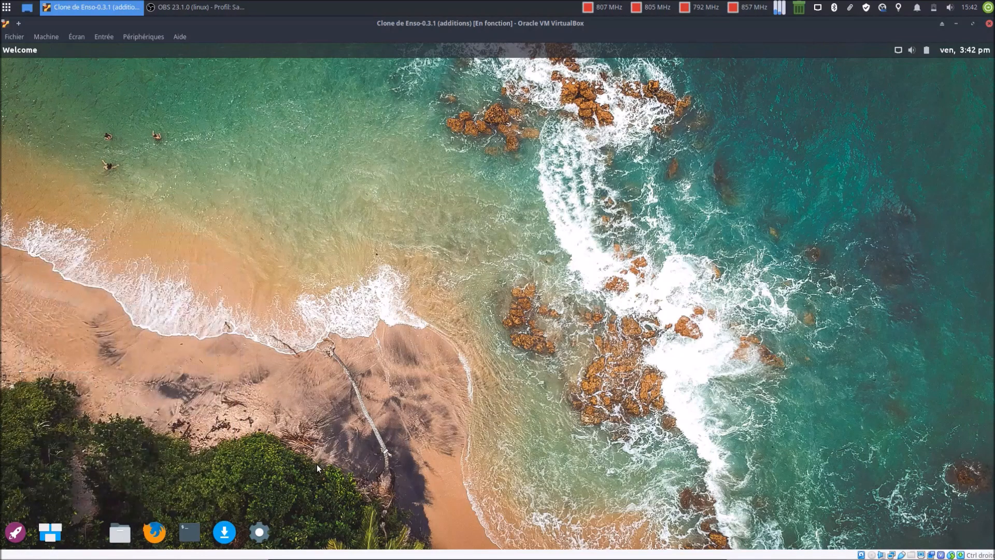
Open a terminal and the file manager, and preview the current and empty workspaces in the multitasking view.
left_click(181, 532)
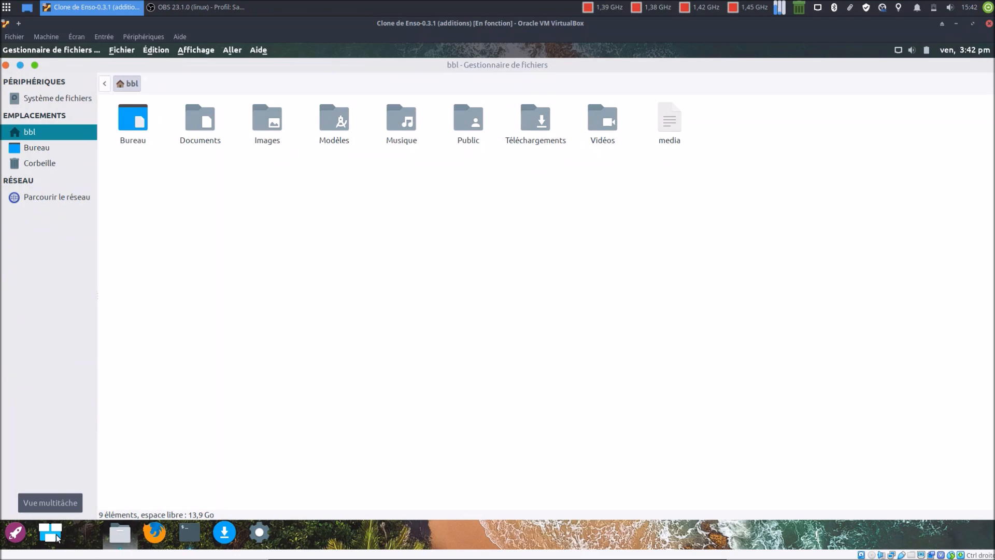
left_click(50, 533)
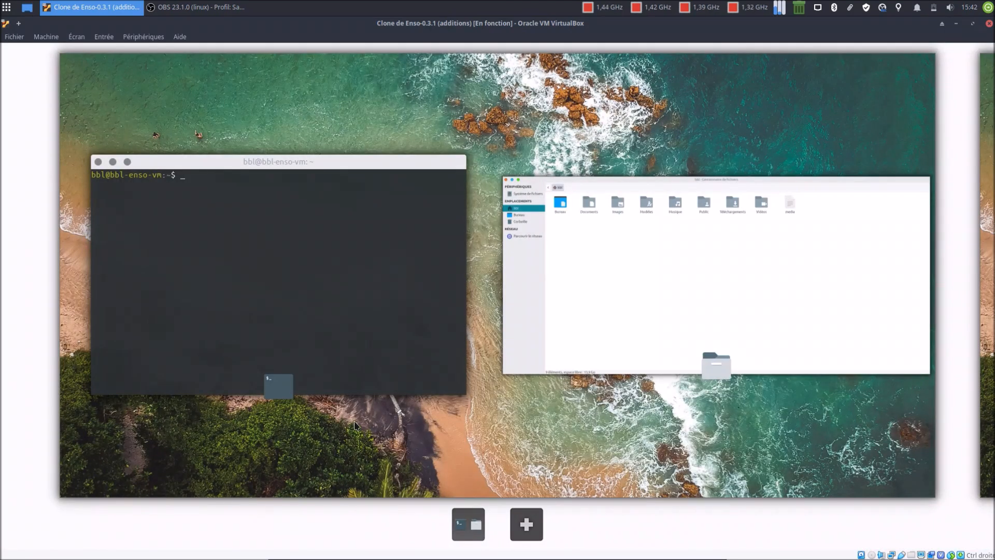
left_click(528, 518)
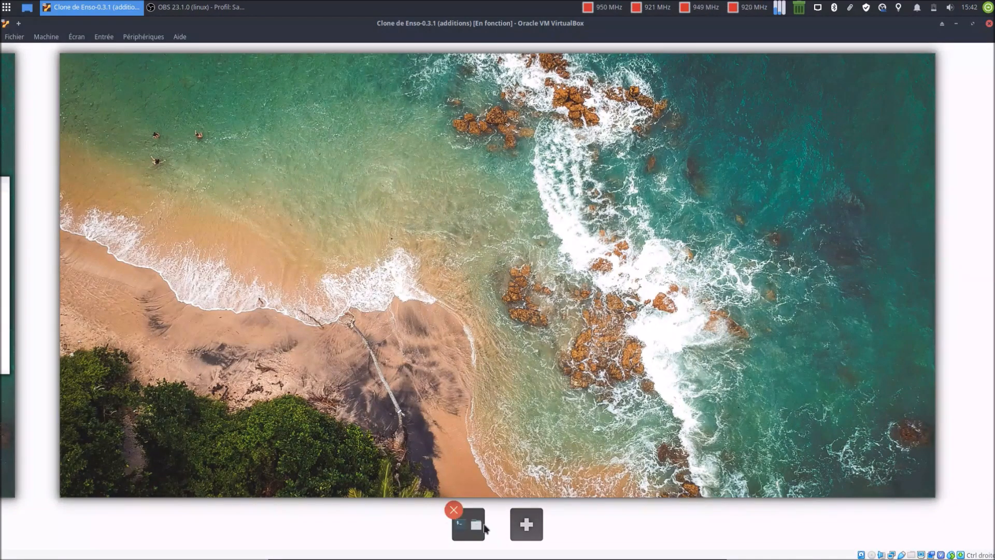
left_click(12, 431)
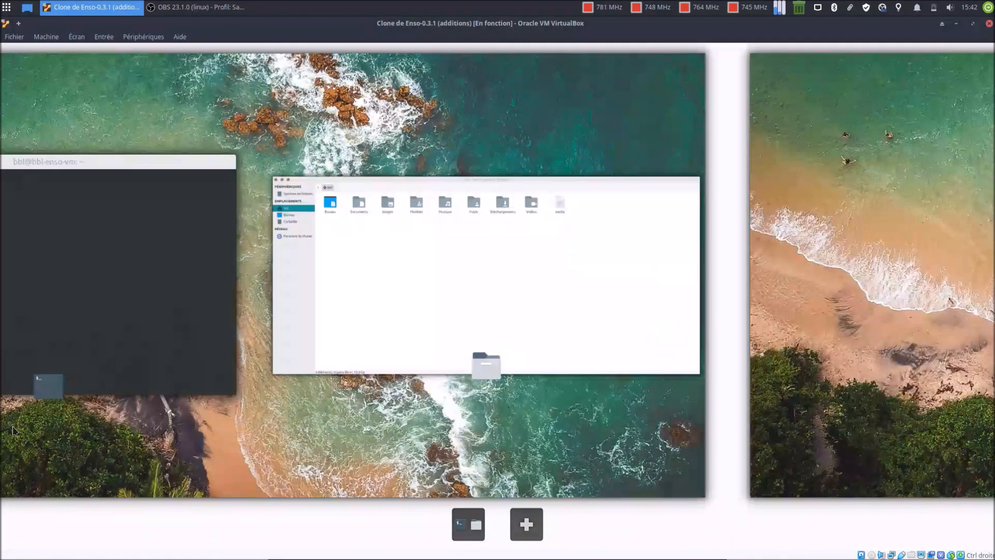
Move the terminal to its own new workspace, switch between the workspaces, and close the file manager and terminal workspaces.
mouse_move(343, 310)
left_click_drag(376, 322, 529, 528)
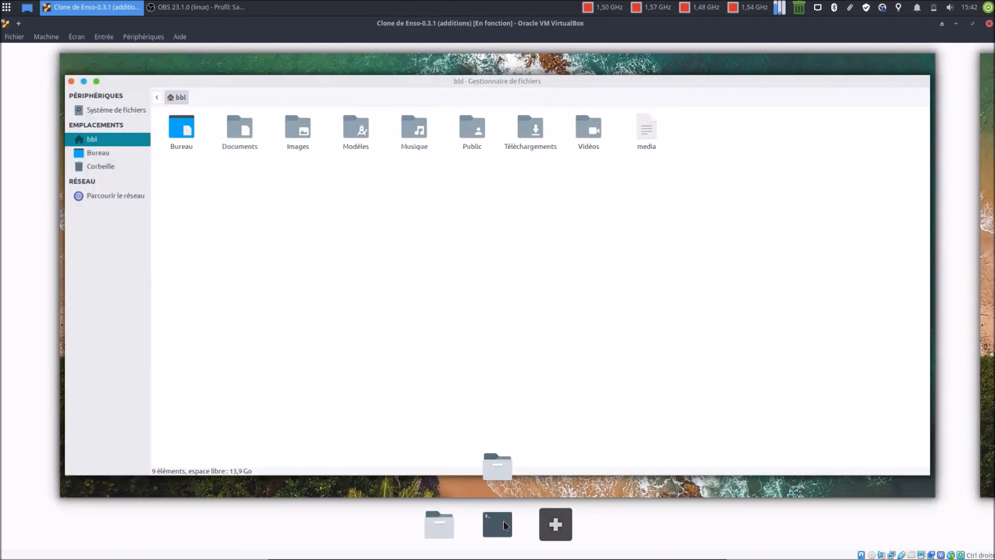
left_click(503, 521)
left_click(445, 523)
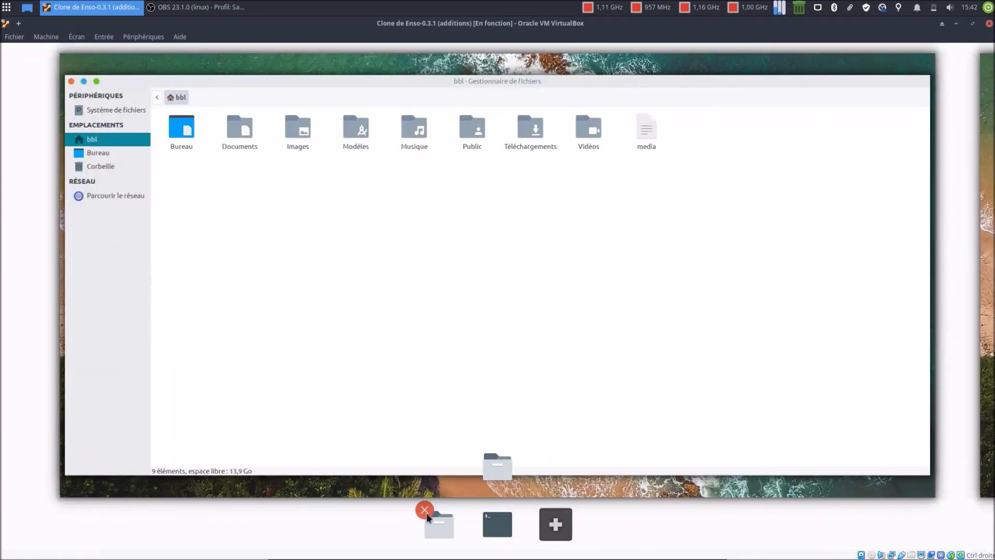
left_click(426, 512)
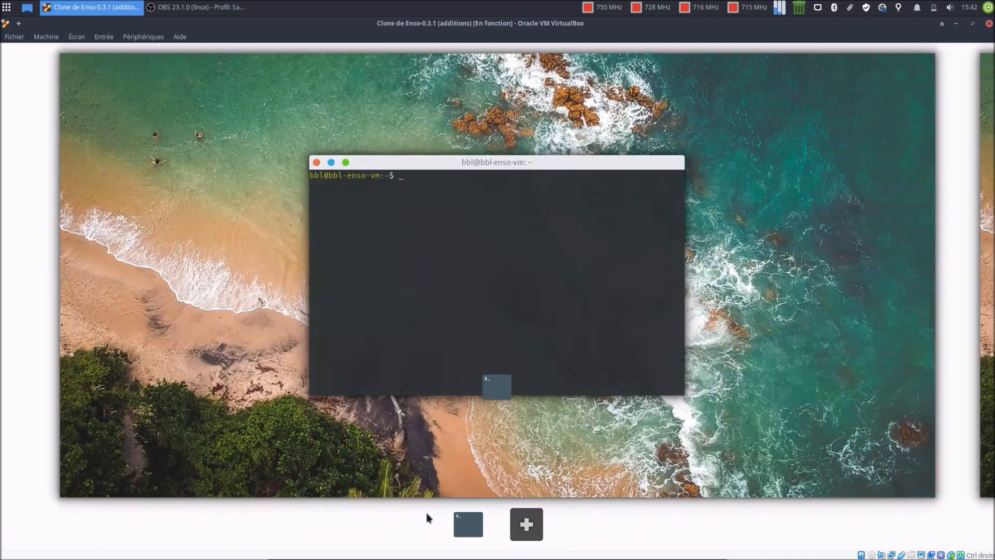
left_click(454, 510)
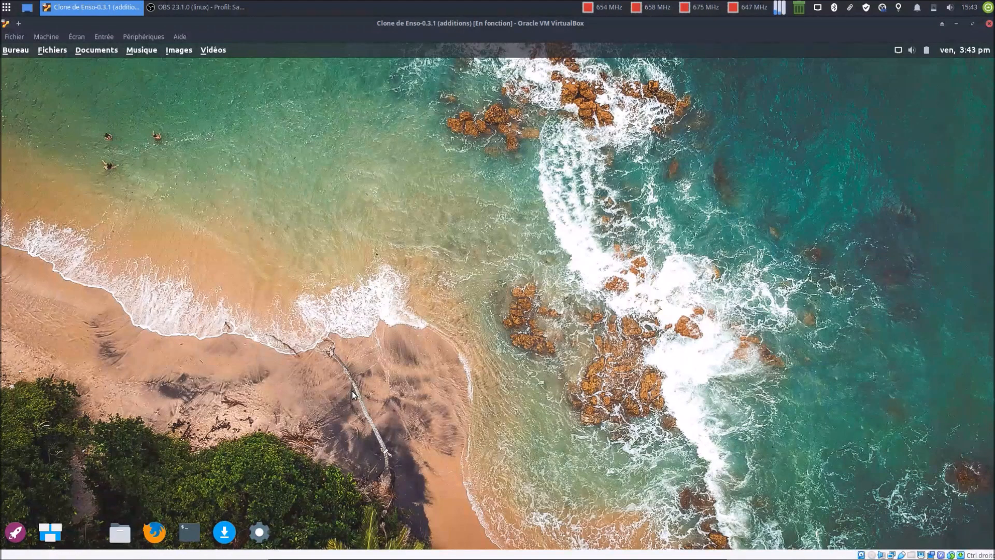
Open a terminal and check the kernel and distribution versions with uname -r and lsb_release -a.
left_click(202, 531)
type("uname -r")
key("Return")
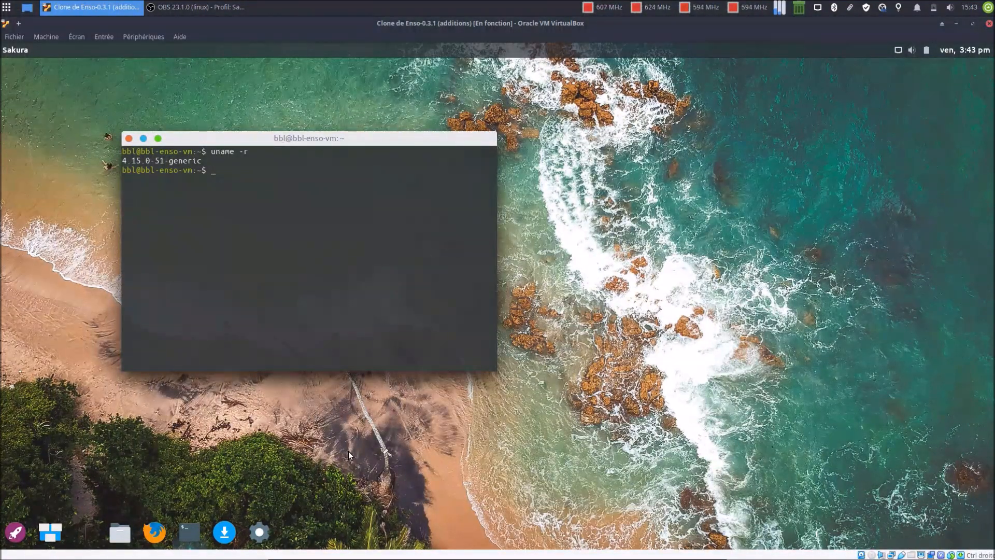
type("lsb_release -a")
key("Return")
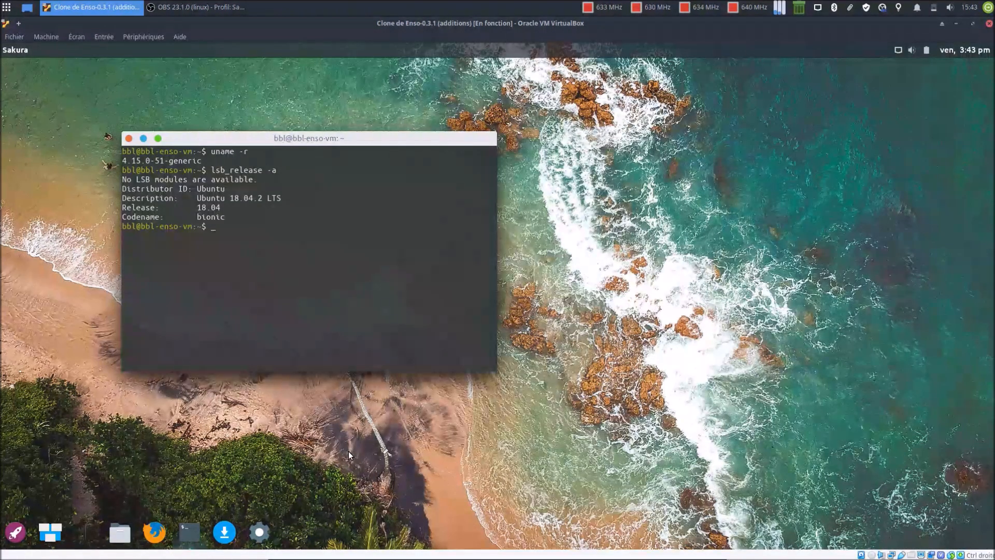
Try to run htop, install it with snap install htop and authenticate with the account password.
type("htop")
key("Return")
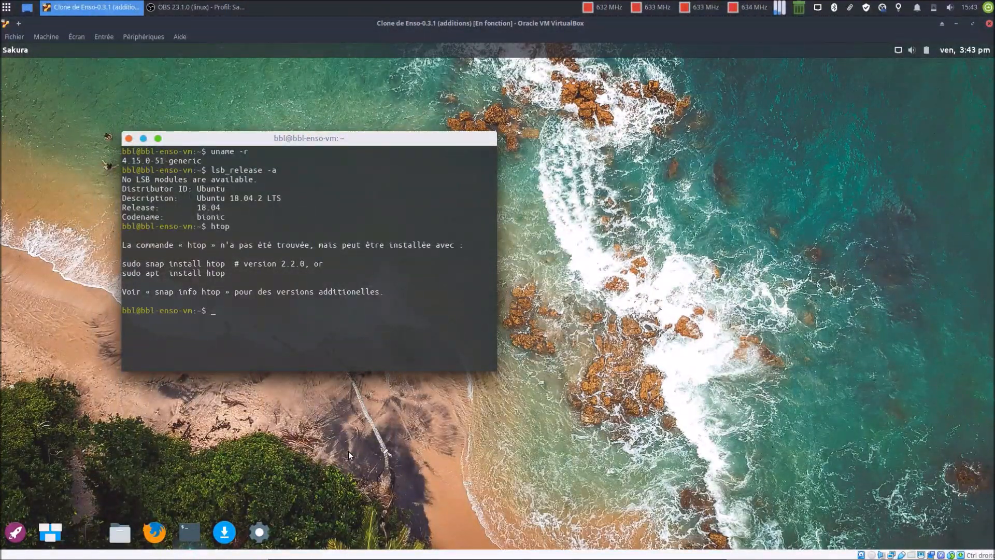
type("install htop")
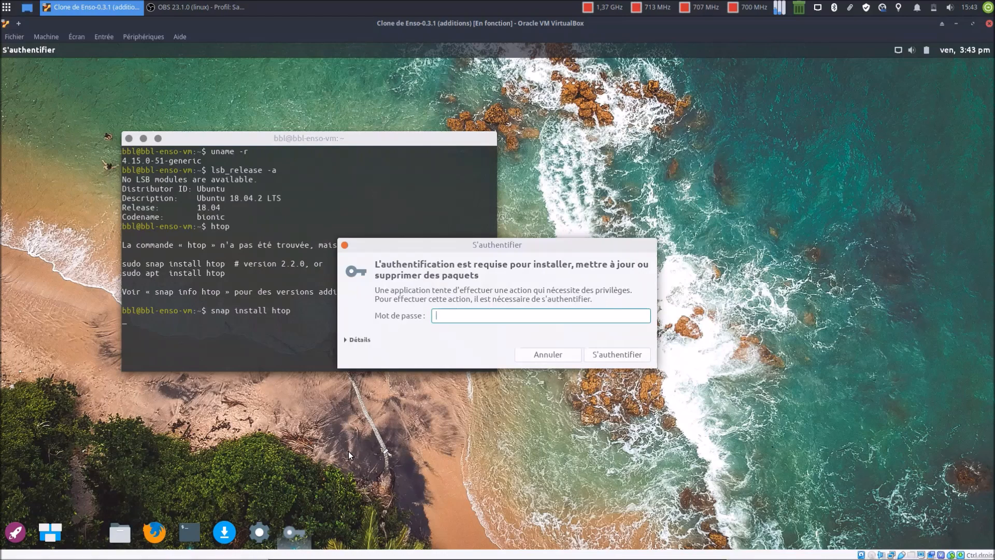
type("•")
key("Return")
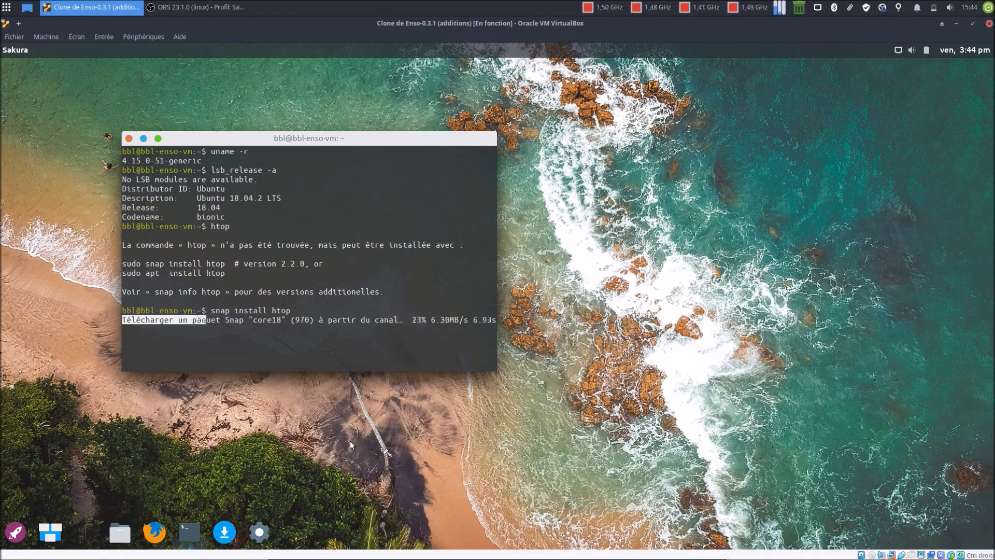
Move the terminal window towards the centre of the desktop and run htop in it.
left_click_drag(393, 139, 542, 159)
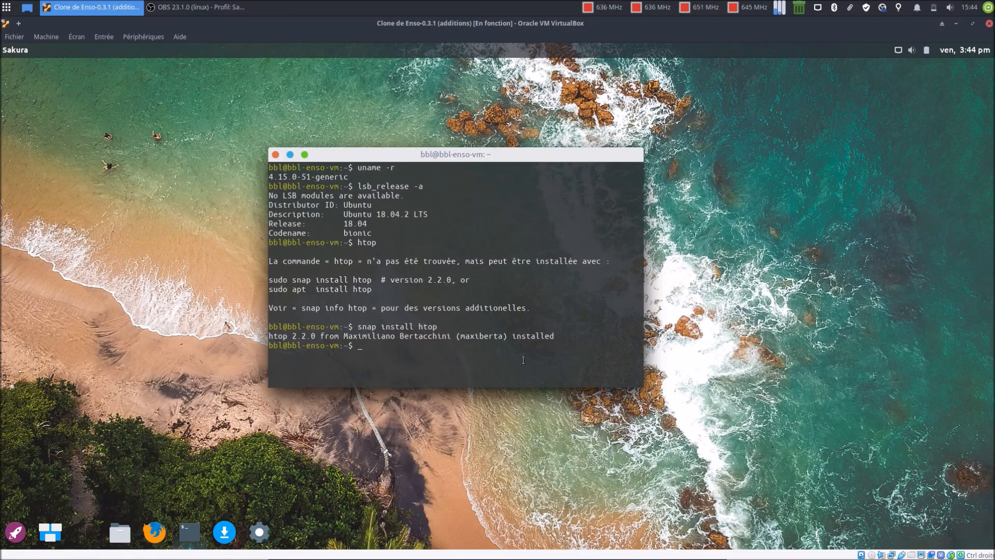
type("p")
key("Return")
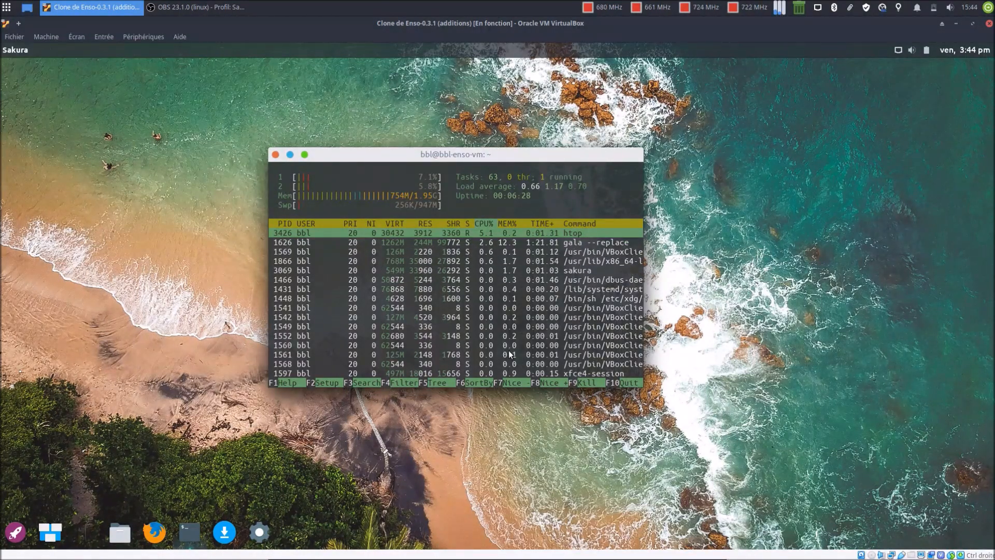
Maximize the htop terminal window, return it to its normal size, minimize it and bring it back.
left_click(305, 154)
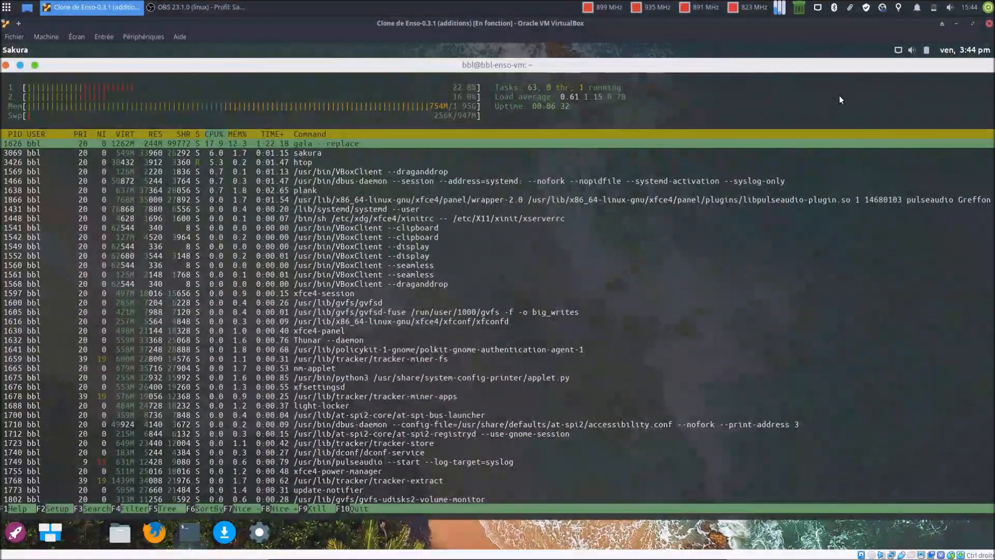
left_click(34, 66)
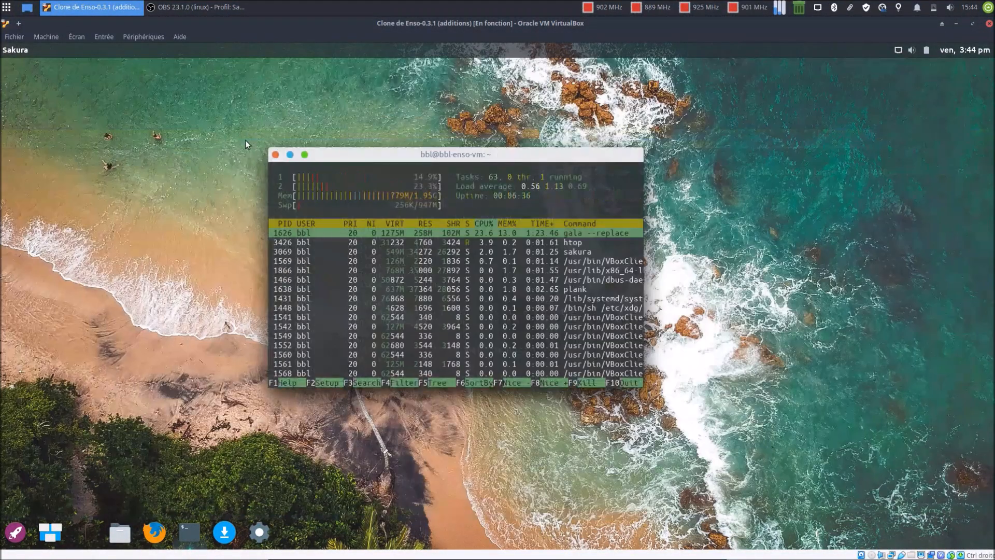
left_click(291, 154)
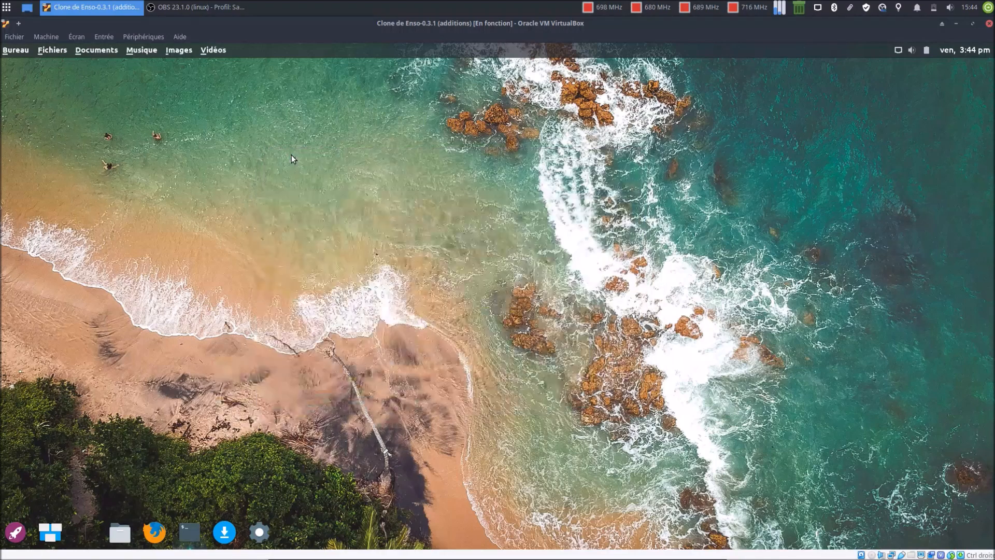
left_click(199, 540)
Open the file manager, take its window out of full size and bring up the switcher between open windows.
left_click(121, 534)
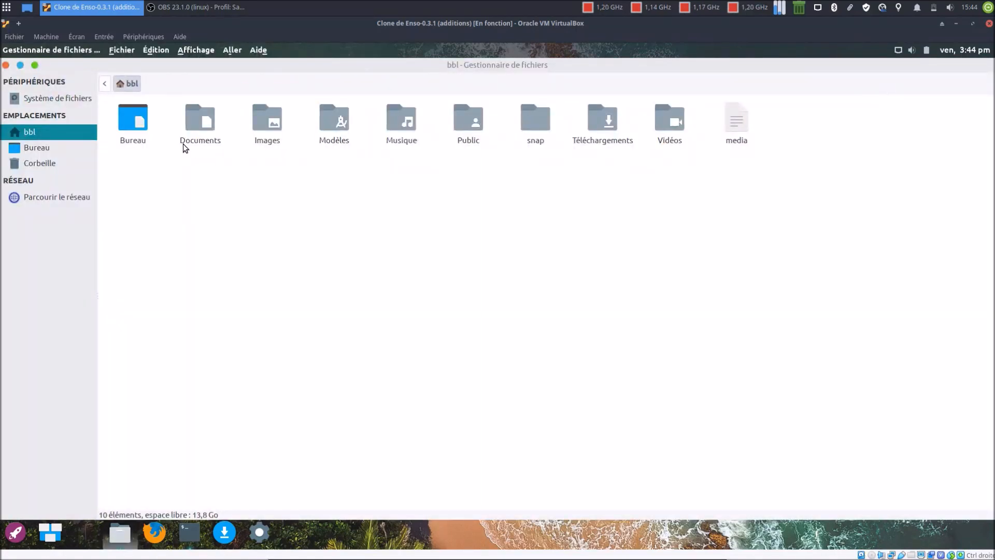
left_click(35, 65)
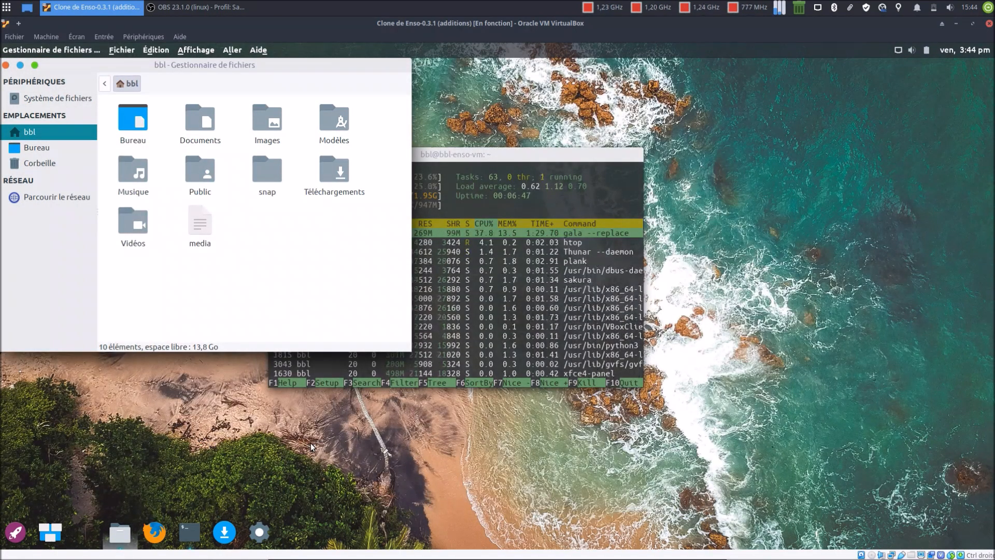
key("alt+Tab")
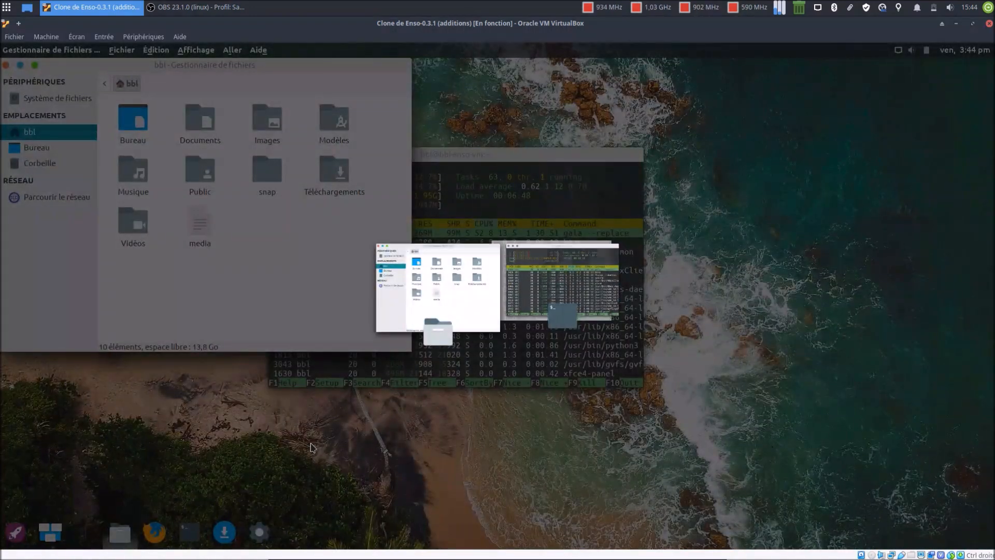
Close the htop terminal, confirming despite its active process, and move the file manager window aside before closing it.
key("alt+Tab")
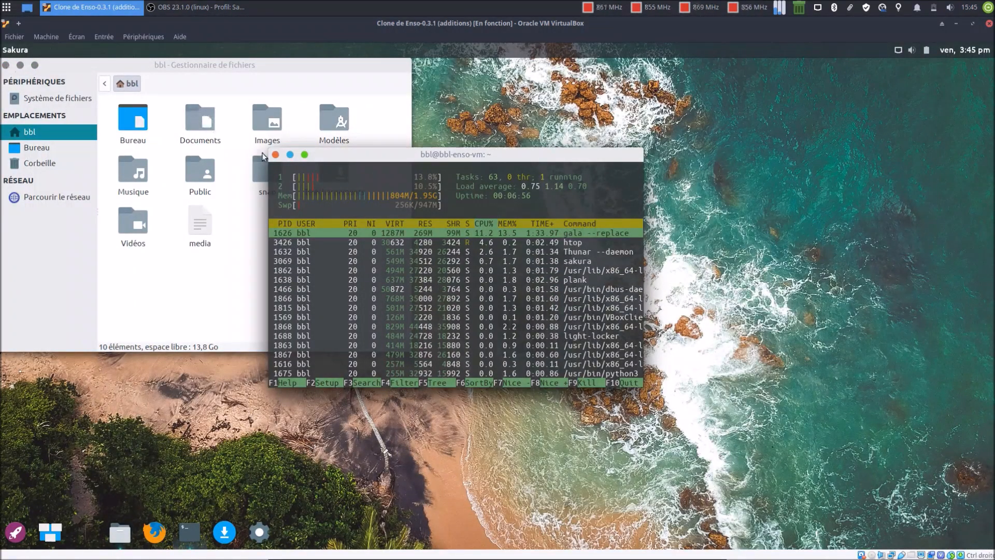
key("alt+F4")
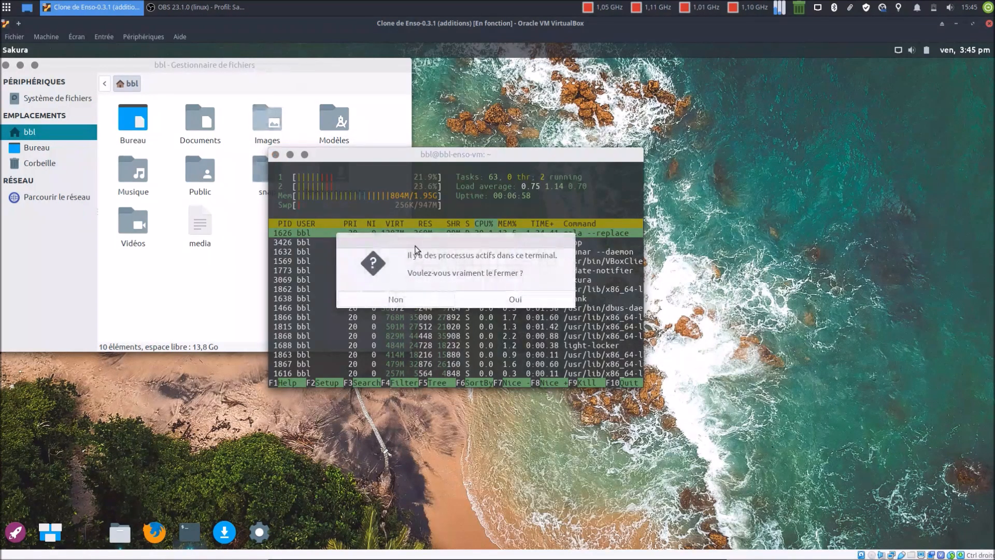
left_click(496, 301)
left_click_drag(697, 138, 861, 104)
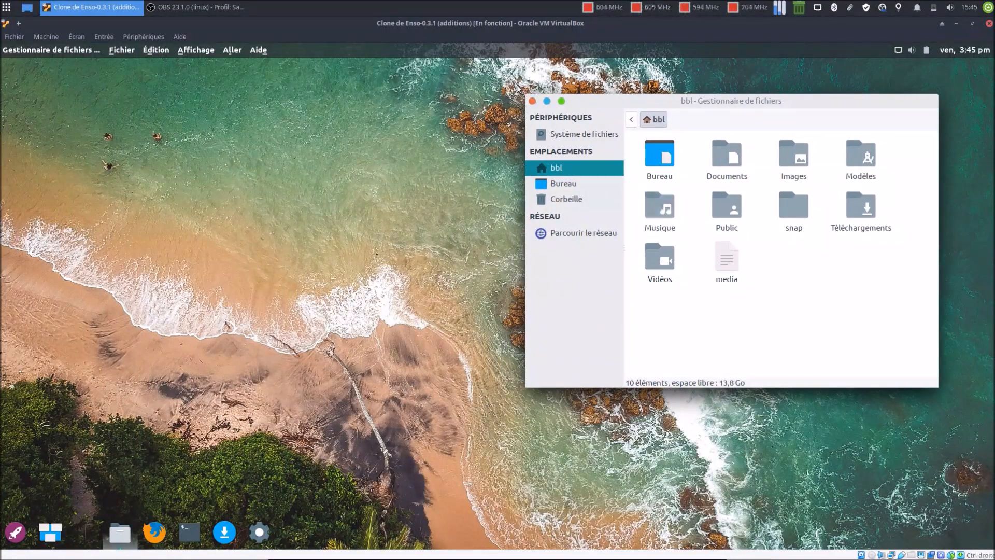
left_click(532, 101)
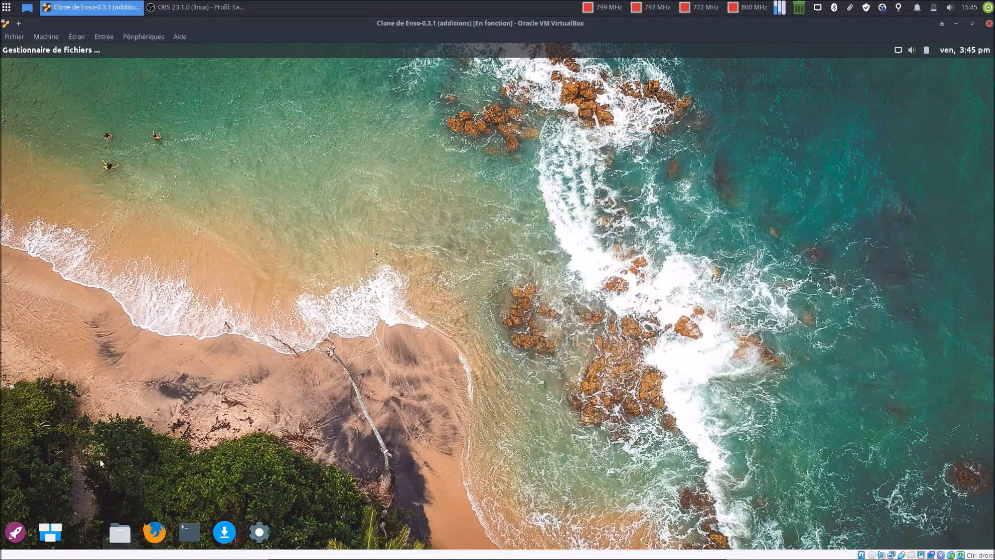
Launch Firefox, open the file manager alongside it and move the file manager window away from the desktop corner.
left_click(155, 532)
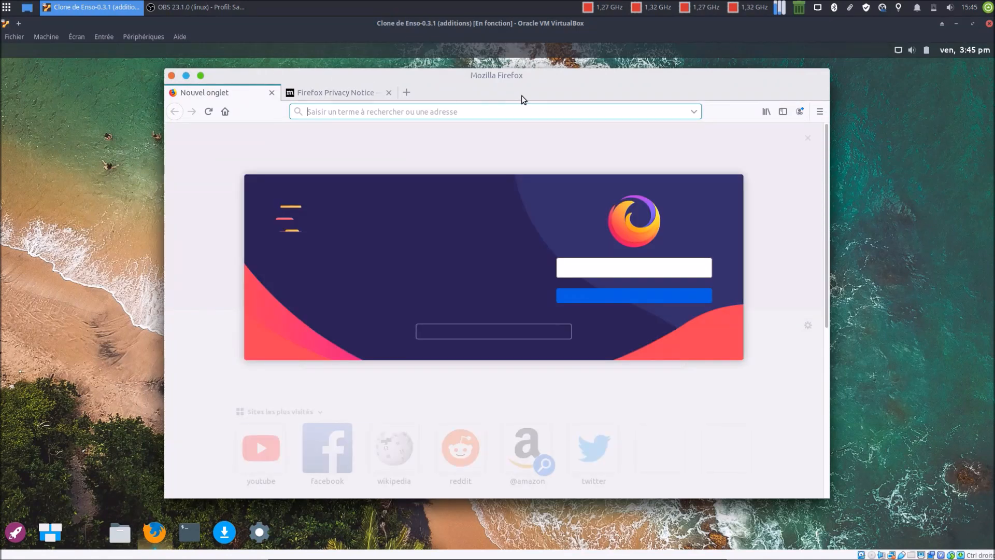
left_click(117, 537)
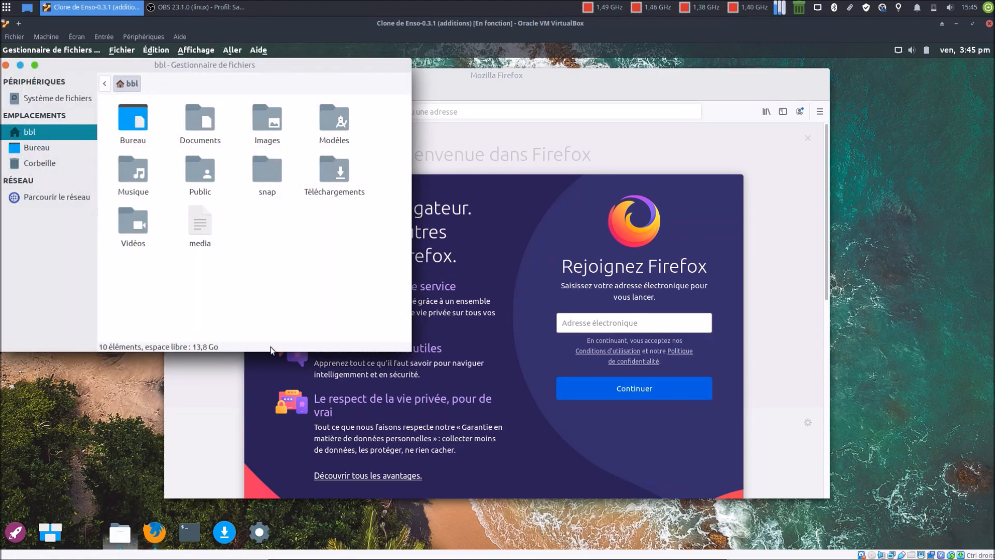
left_click_drag(324, 63, 433, 121)
Examine the file manager's commands in the desktop's global menu, from Fichier to Aide.
left_click(64, 52)
left_click(63, 49)
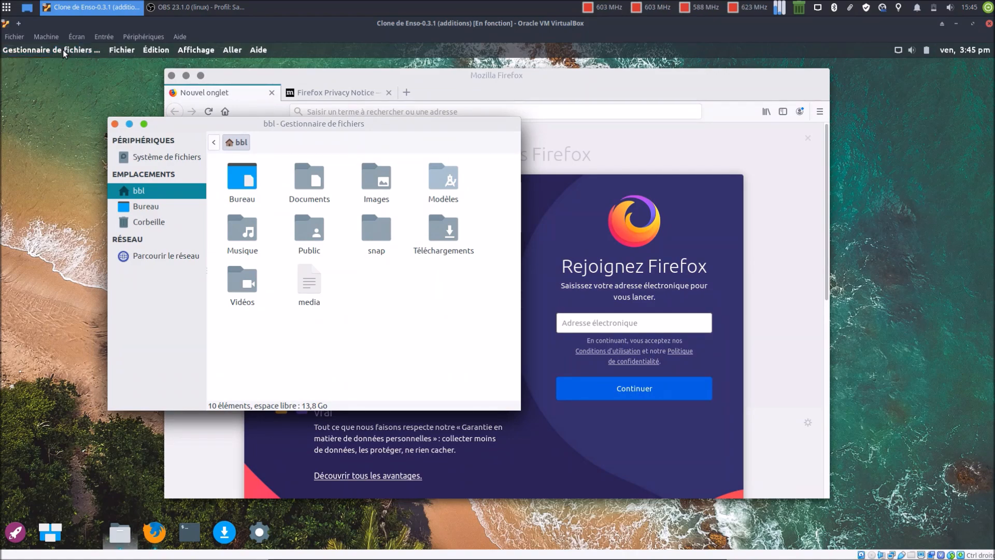
left_click(63, 51)
left_click(63, 51)
left_click(119, 50)
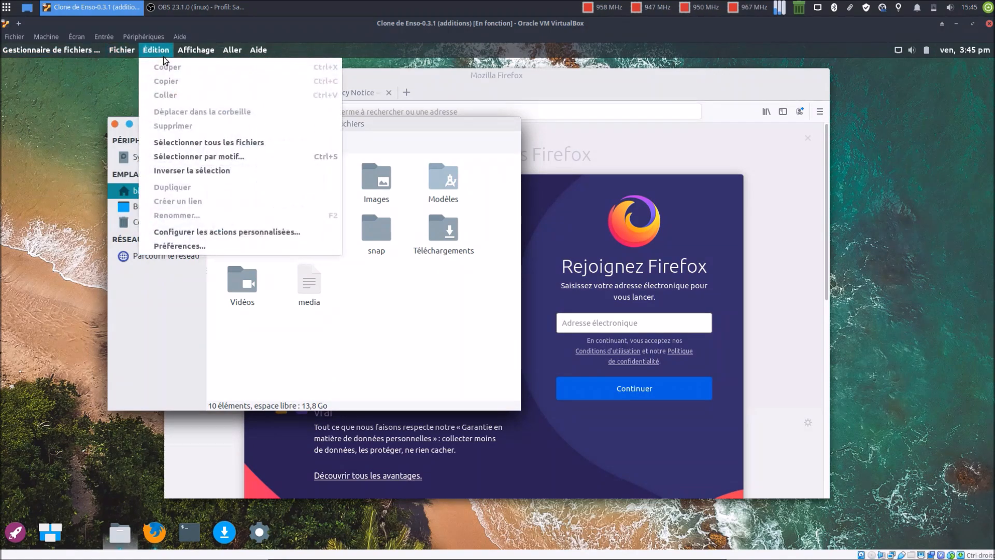
mouse_move(249, 56)
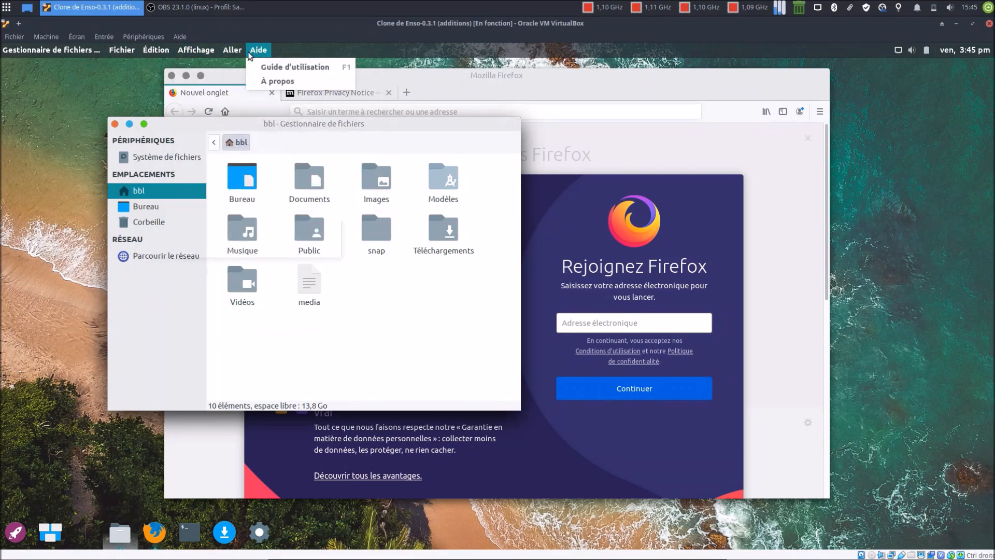
left_click(188, 122)
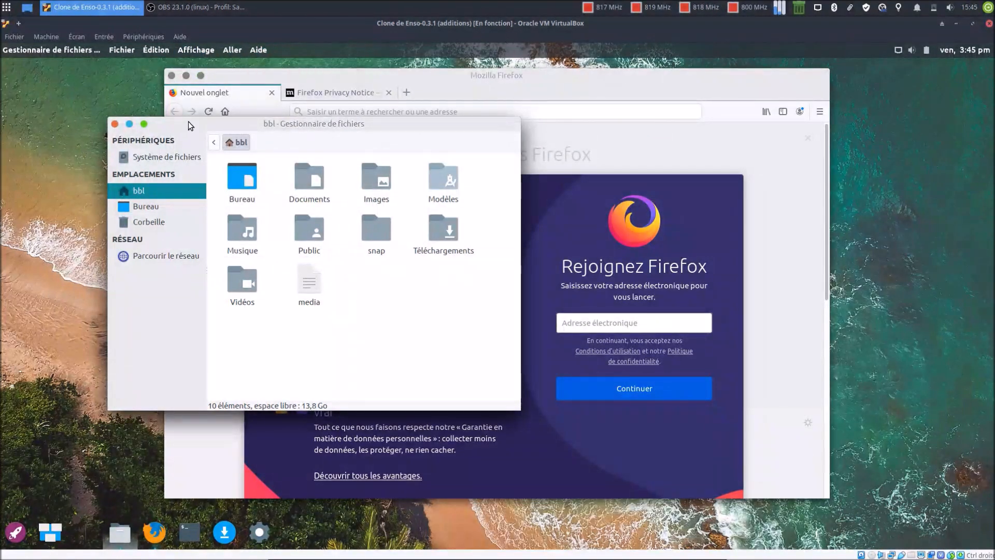
Bring Firefox forward to review its global menu from Fichier to Aide, and close the file manager window.
left_click(561, 79)
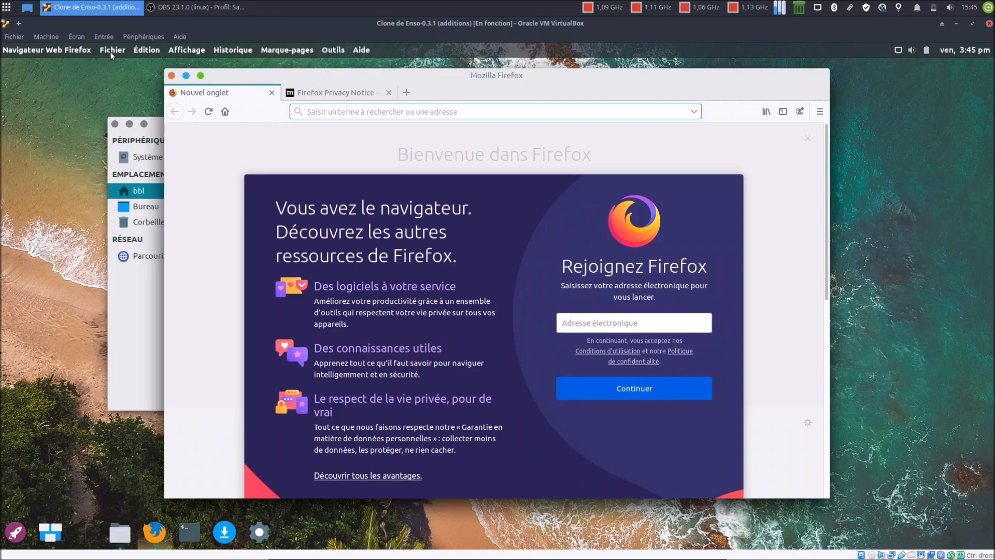
left_click(111, 52)
mouse_move(189, 51)
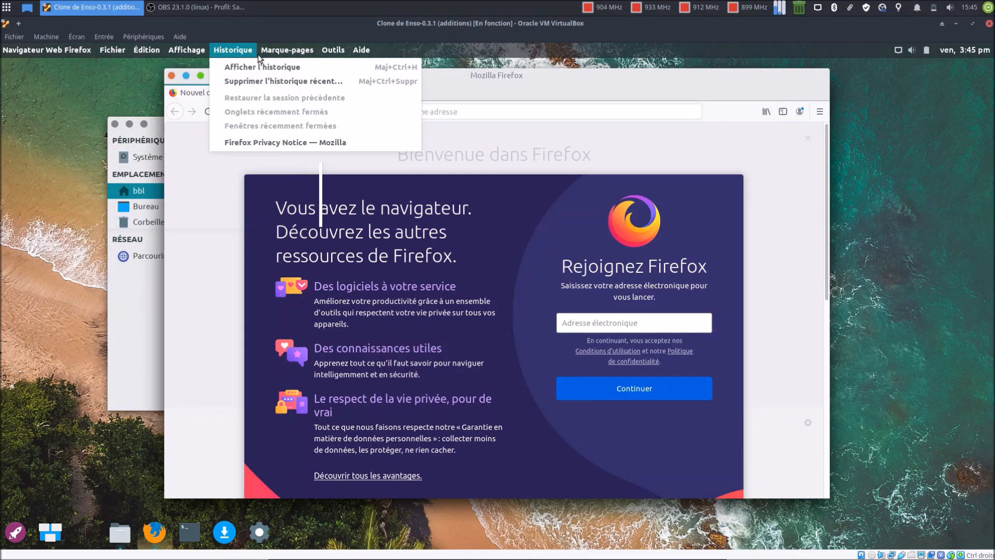
mouse_move(361, 52)
left_click(580, 92)
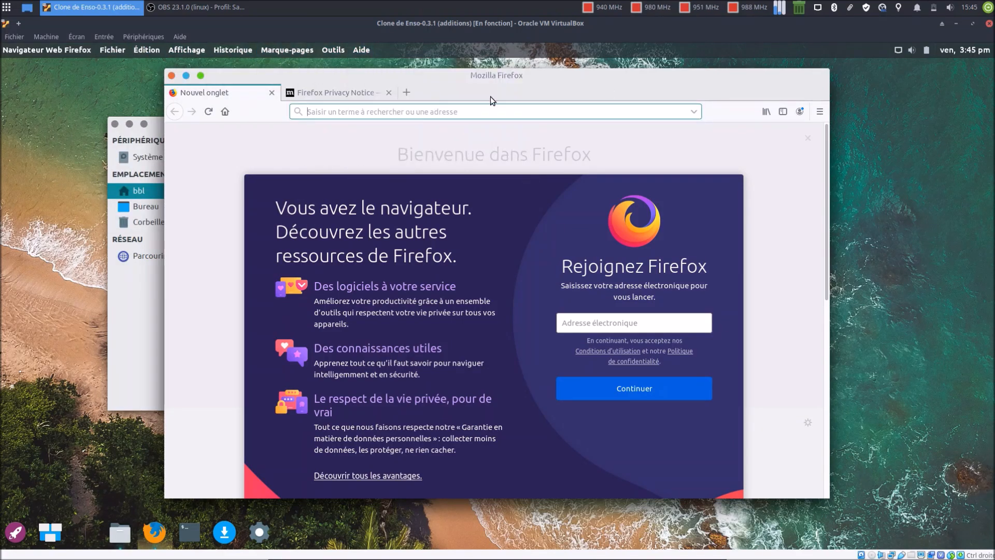
left_click(135, 358)
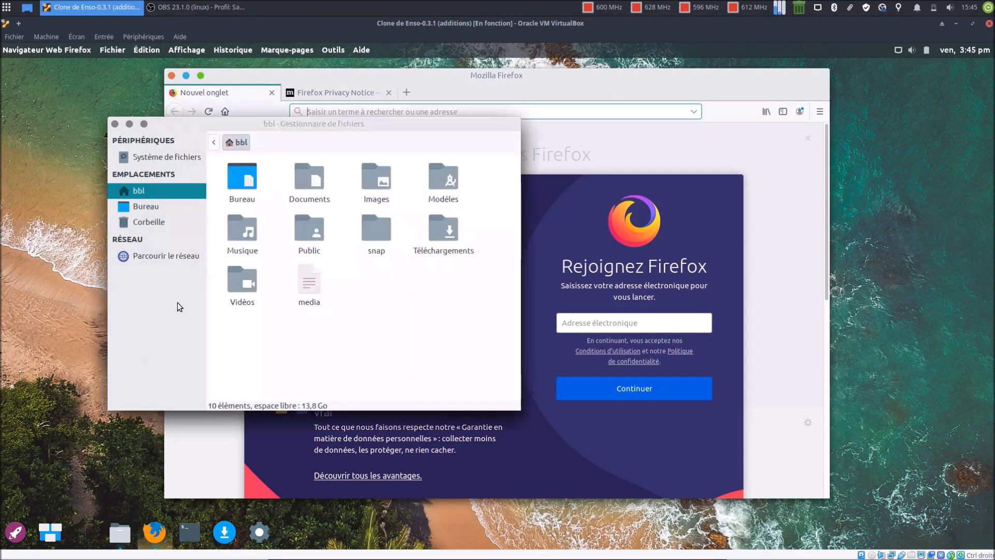
left_click(114, 125)
Show Firefox's version information through À propos de Firefox, dismiss it and quit the browser with all its tabs.
left_click(818, 112)
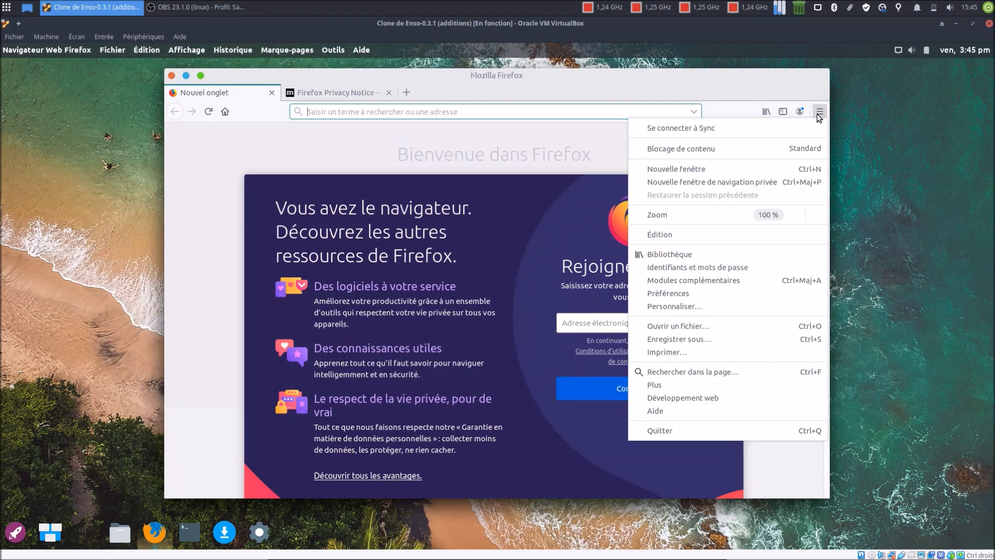
left_click(666, 413)
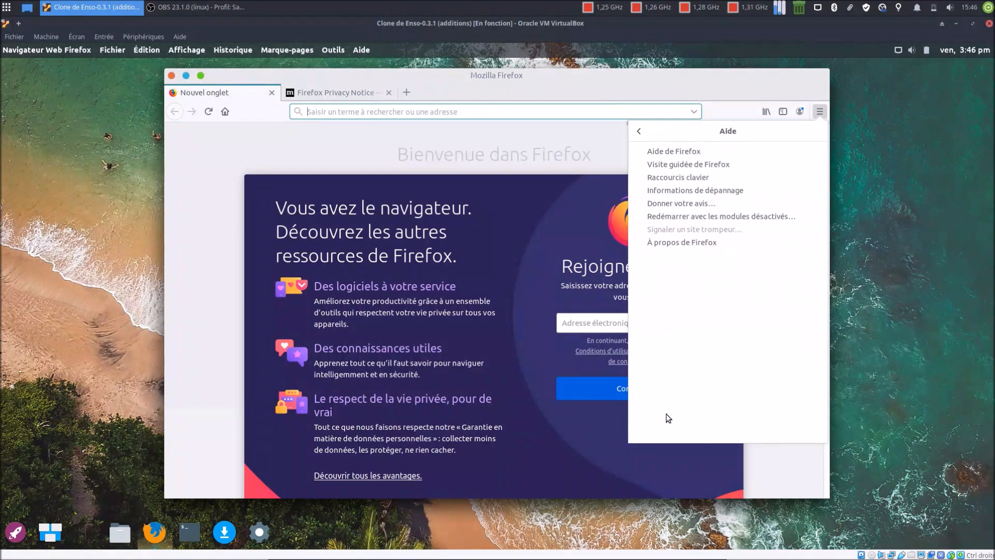
left_click(710, 242)
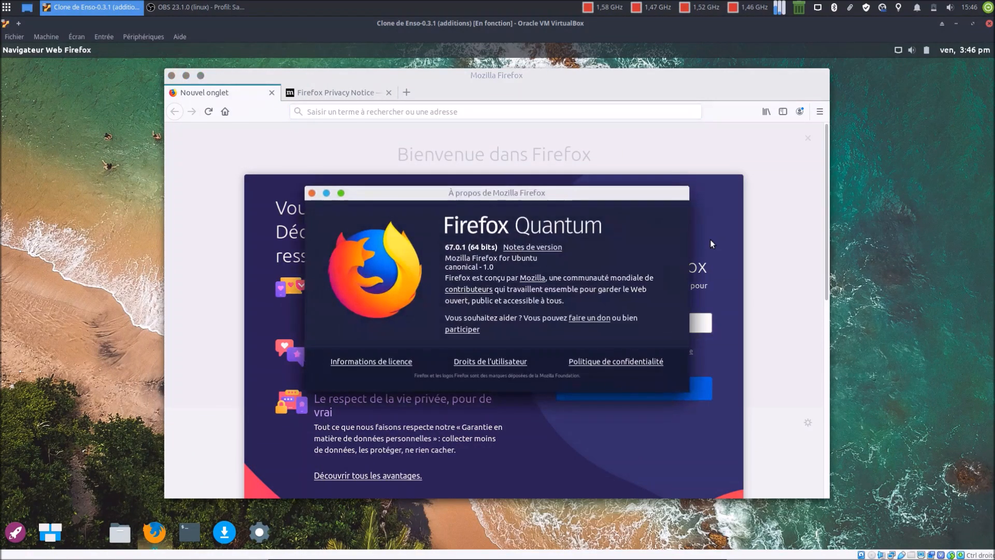
left_click(312, 193)
left_click(170, 75)
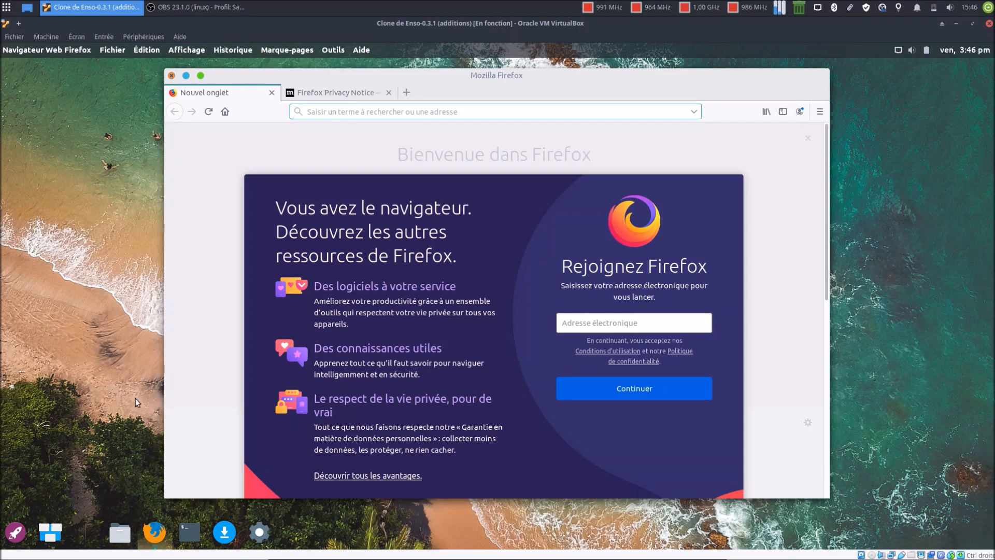
left_click(606, 313)
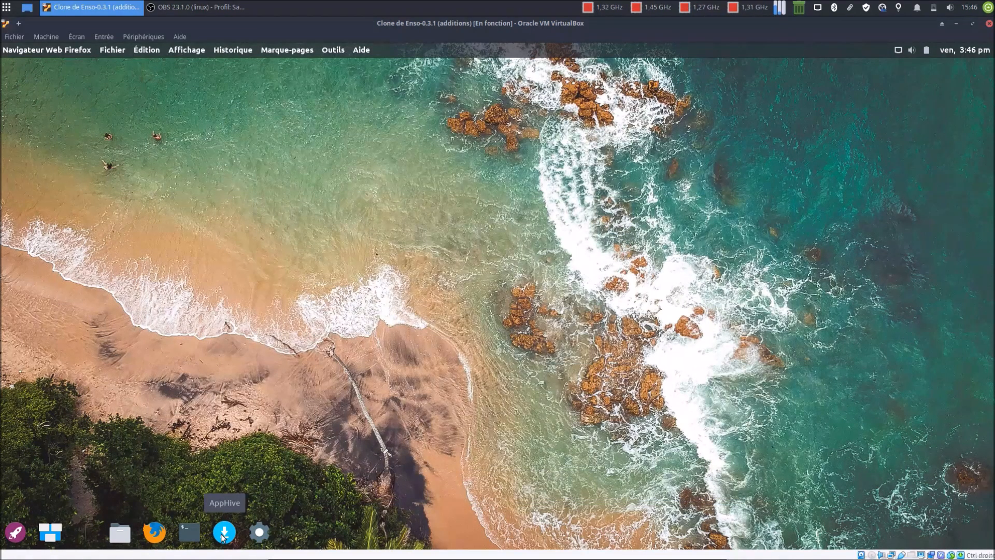
Launch AppHive, open the Paramètres settings manager and move its window clear of the AppHive content.
left_click(223, 532)
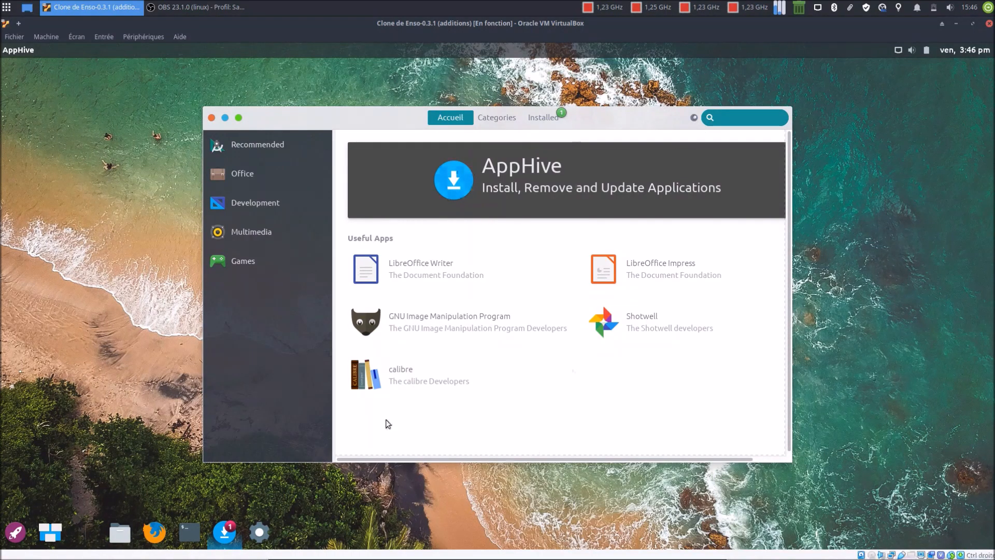
left_click(258, 533)
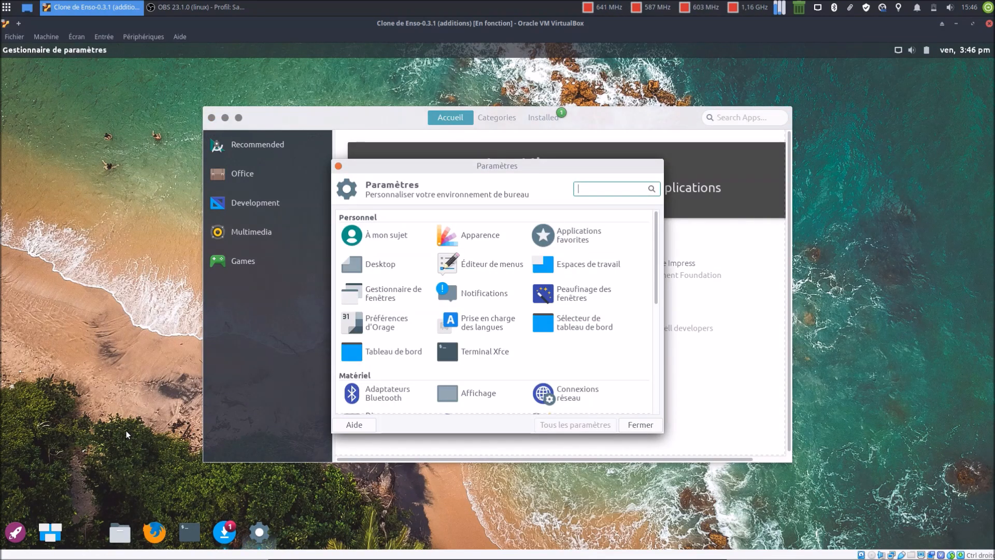
left_click_drag(420, 168, 704, 249)
Examine the Style and Icônes themes in the Apparence settings and return to the overview of all settings.
left_click(782, 320)
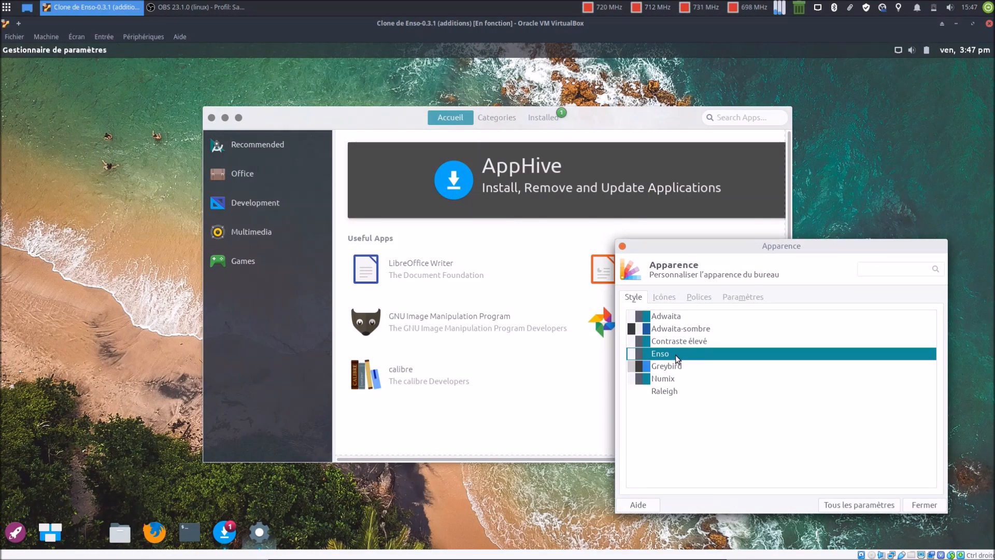
left_click(666, 300)
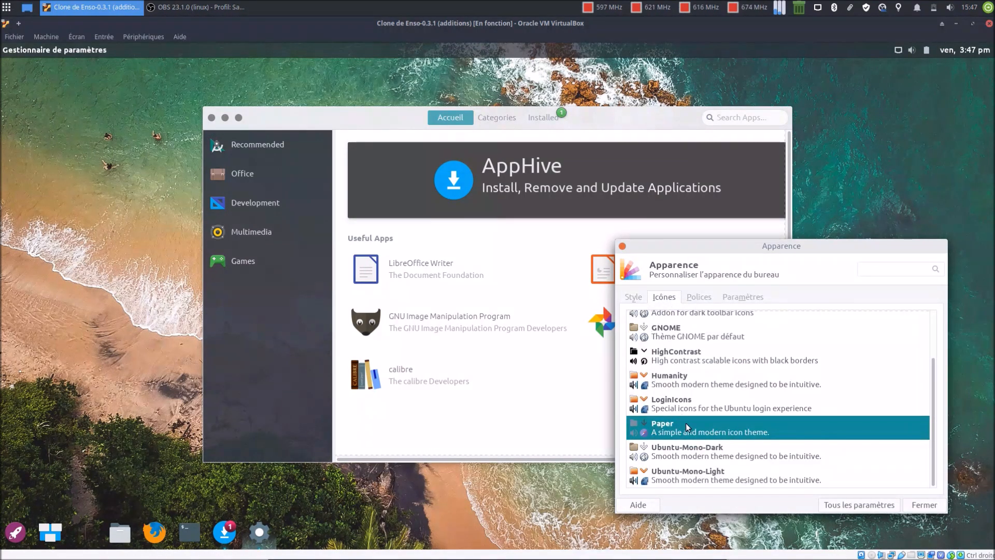
left_click(864, 507)
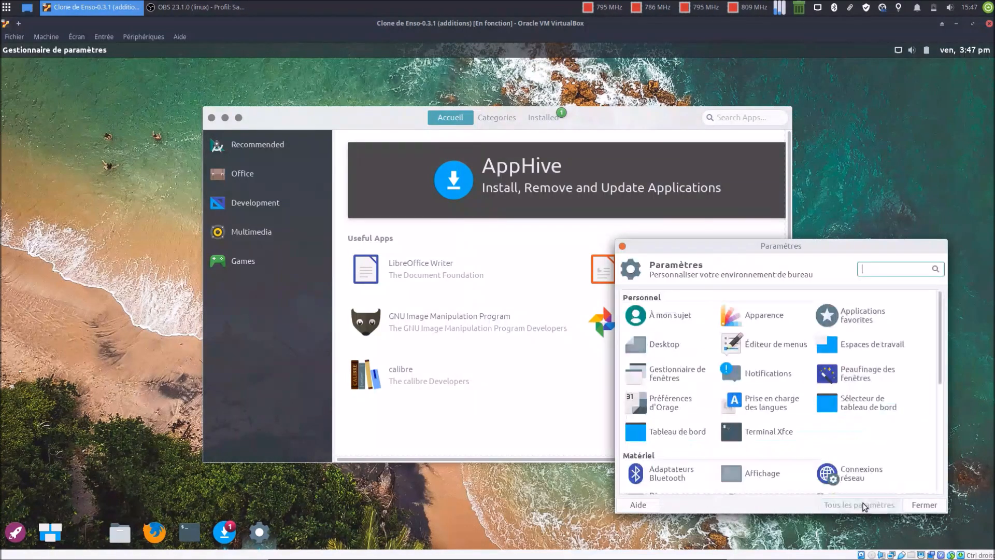
Open the Gestionnaire de fenêtres settings, shift the Paramètres window slightly and look through the settings categories.
left_click(694, 372)
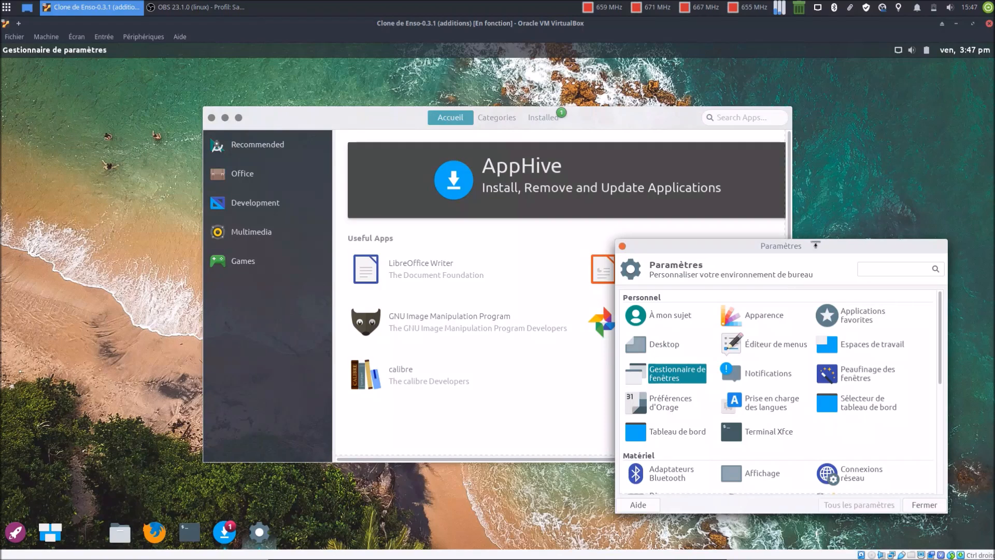
mouse_move(817, 250)
left_mouse_down()
mouse_move(840, 193)
mouse_move(801, 256)
left_mouse_up()
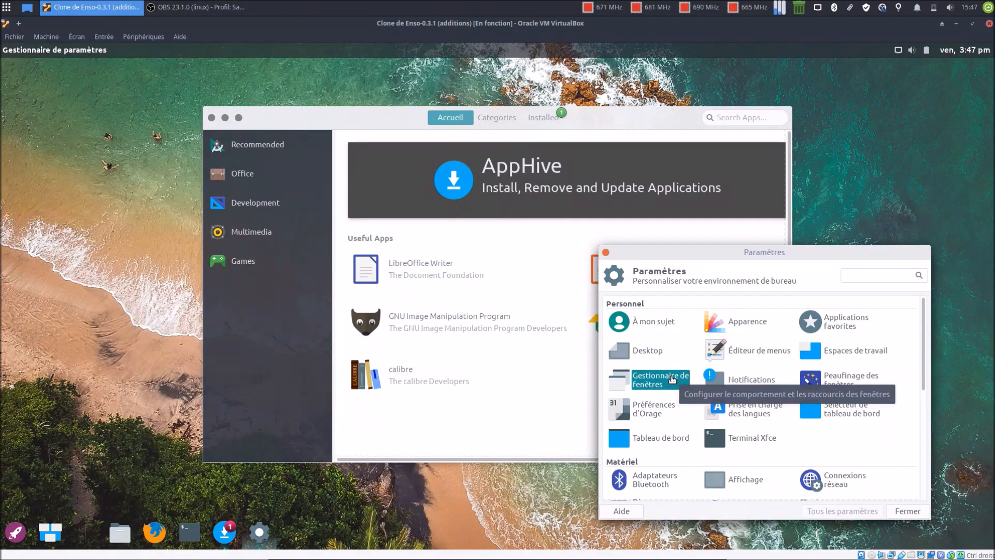
scroll(844, 395, "down", 5)
scroll(844, 396, "up", 3)
scroll(778, 363, "up", 1)
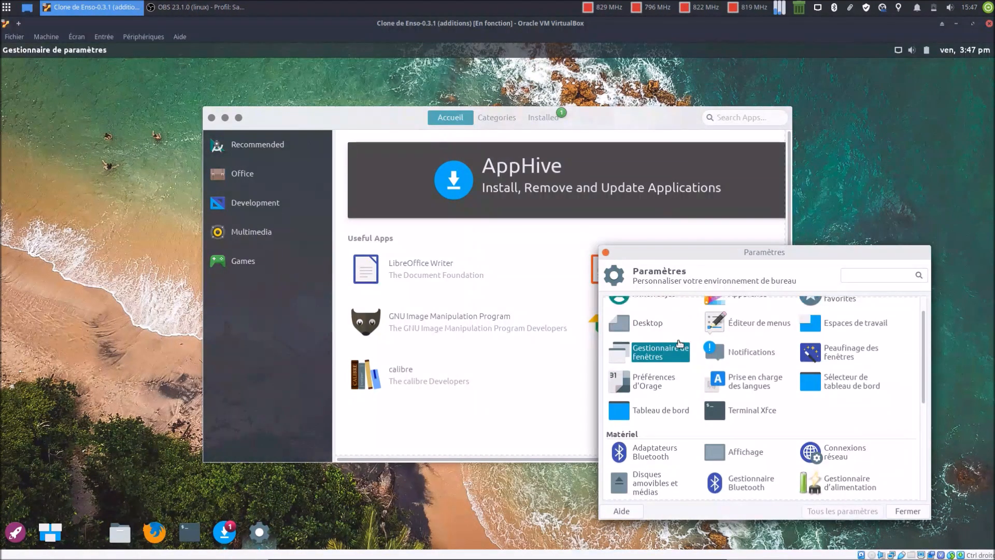
scroll(676, 386, "up", 1)
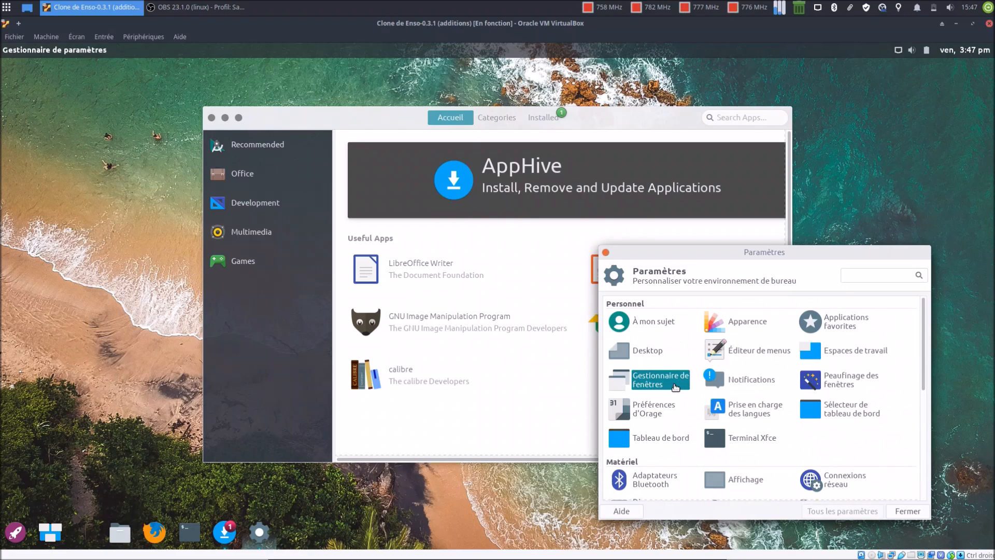
Review the Apparence styles and the Matériel and Système settings, and close the Paramètres window.
left_click(747, 325)
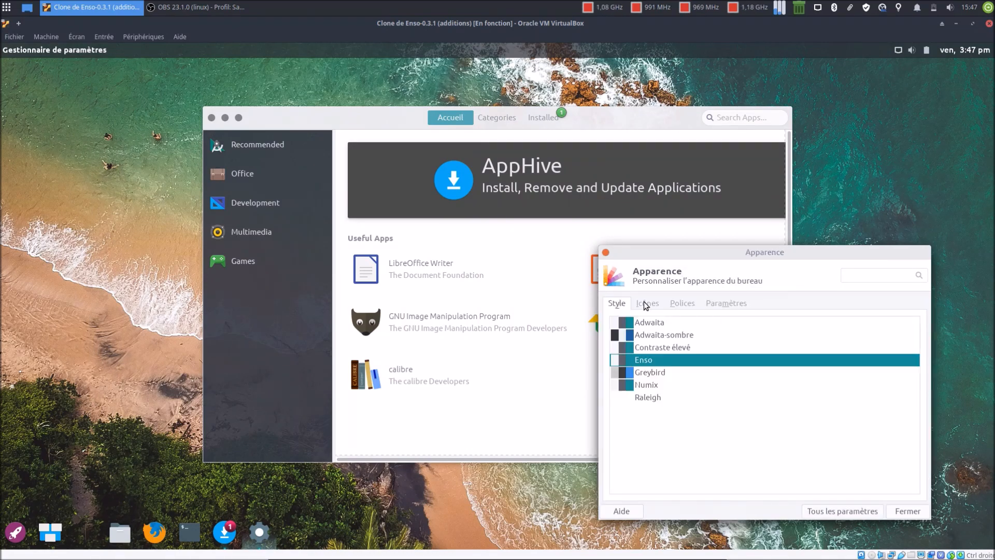
left_click(873, 511)
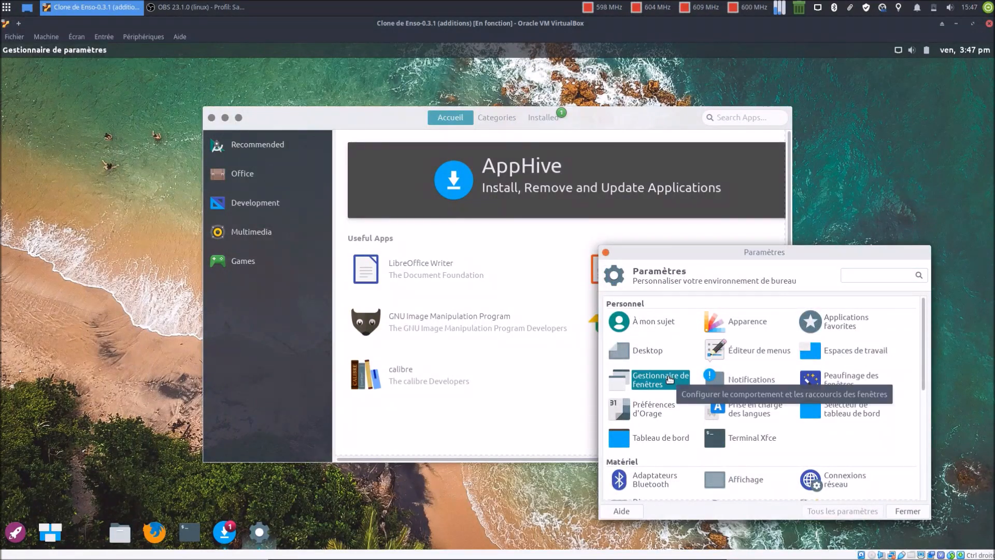
scroll(854, 394, "down", 4)
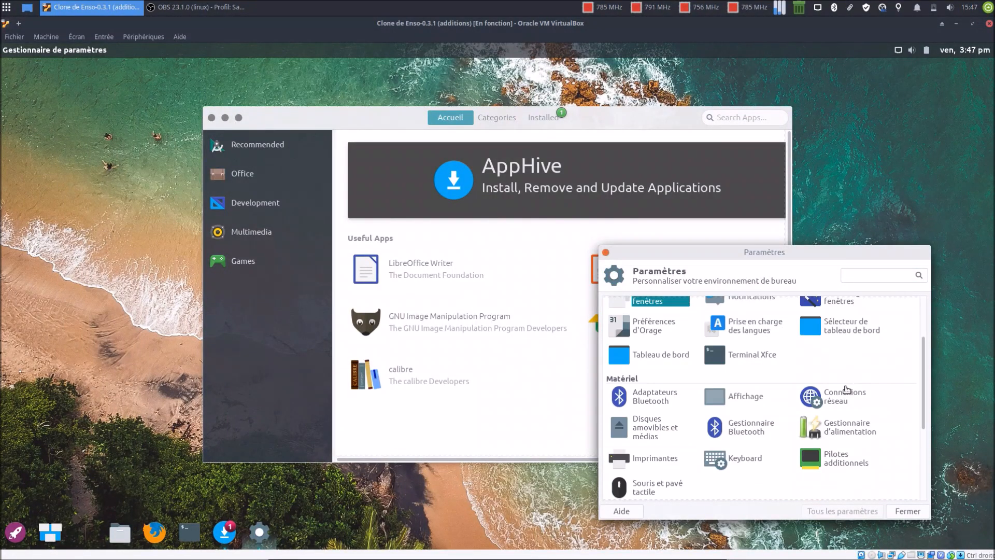
scroll(854, 402, "down", 1)
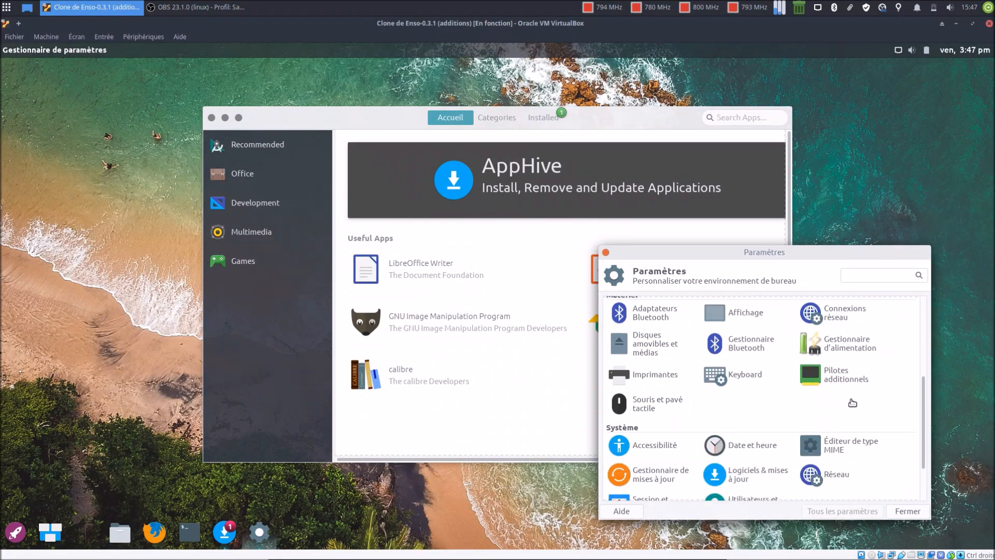
left_click(606, 253)
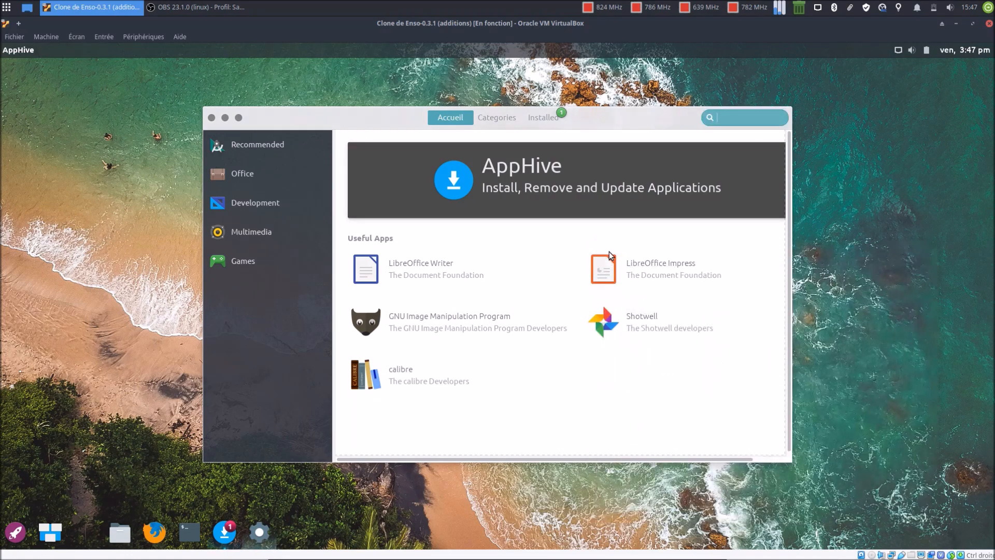
Show AppHive's installed apps and available updates, and dismiss the Ubuntu error report without sending it.
left_click(552, 117)
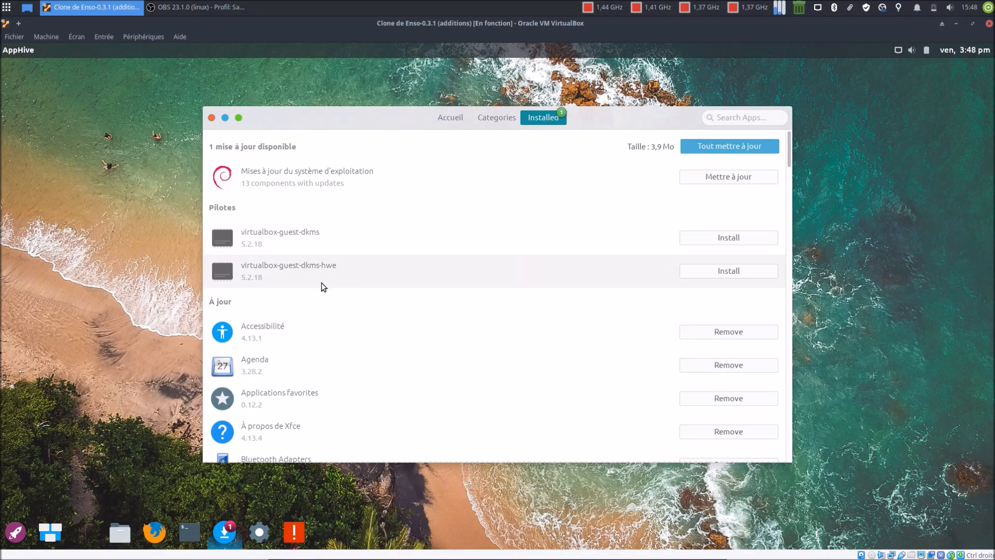
left_click(293, 535)
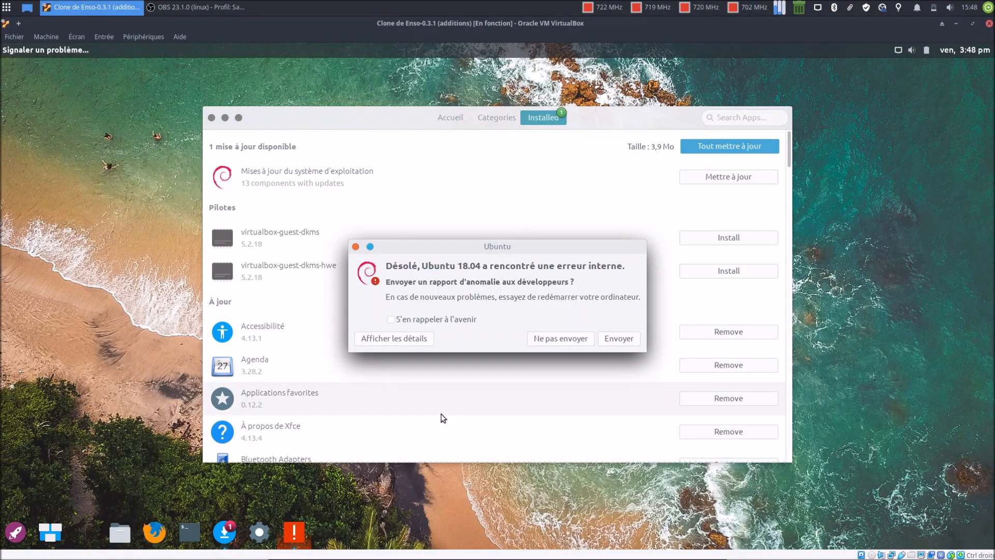
left_click(568, 339)
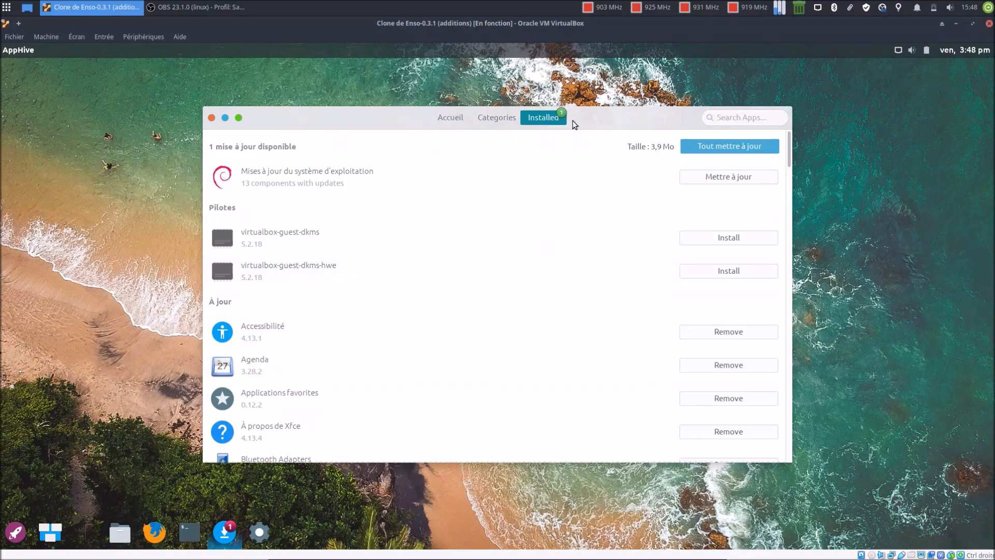
left_click_drag(617, 110, 582, 129)
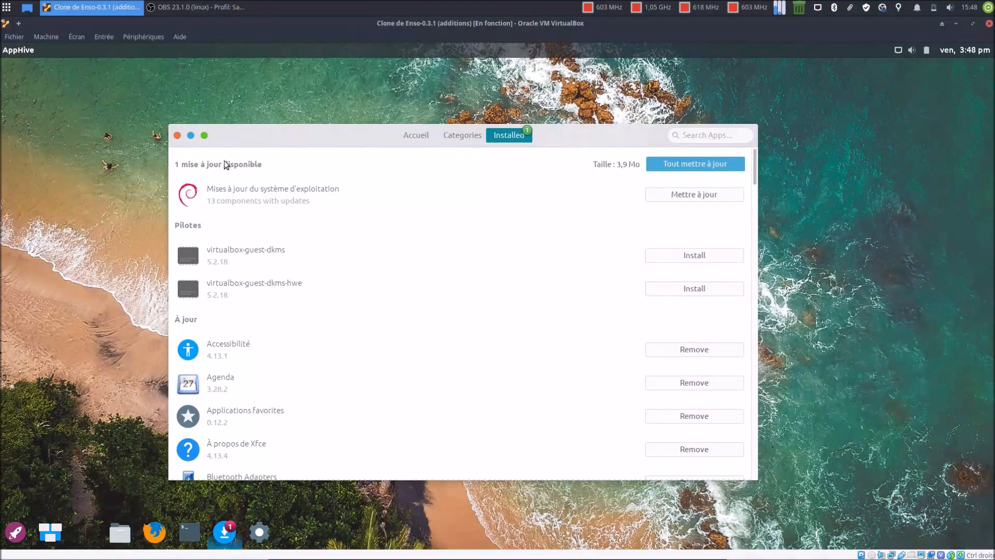
Return to the AppHive home page, search for "libreoffice" and open the details page of the LibreOffice suite.
left_click(431, 135)
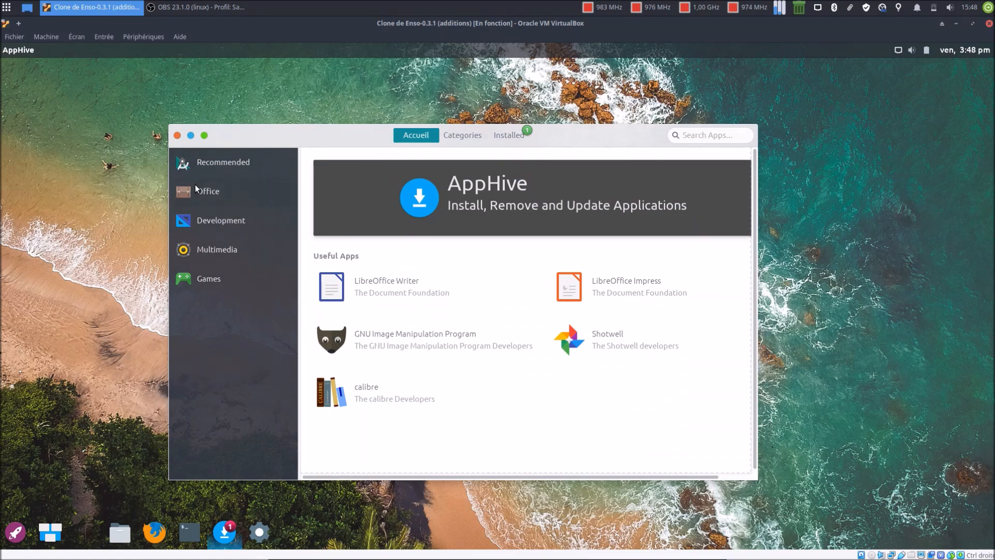
left_click(724, 133)
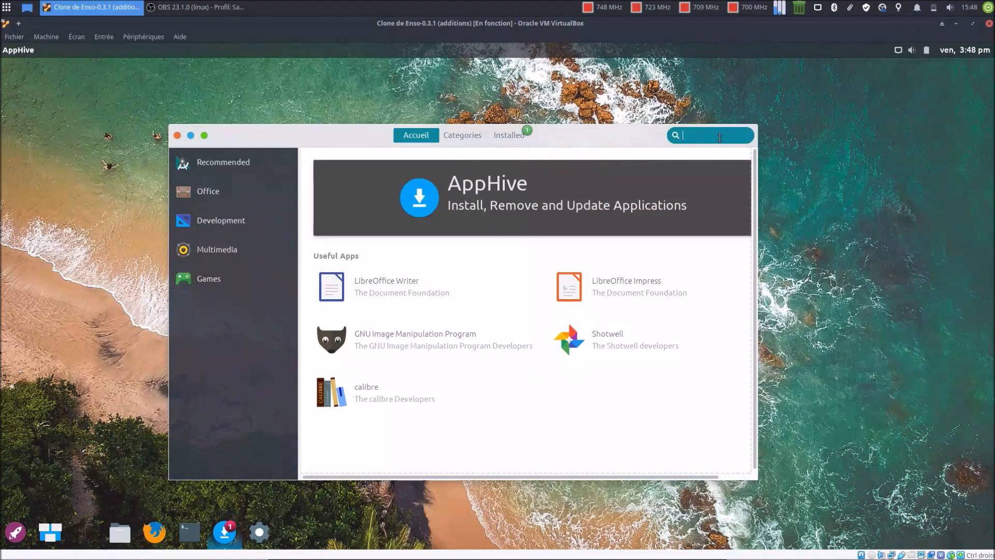
type("libreoffice")
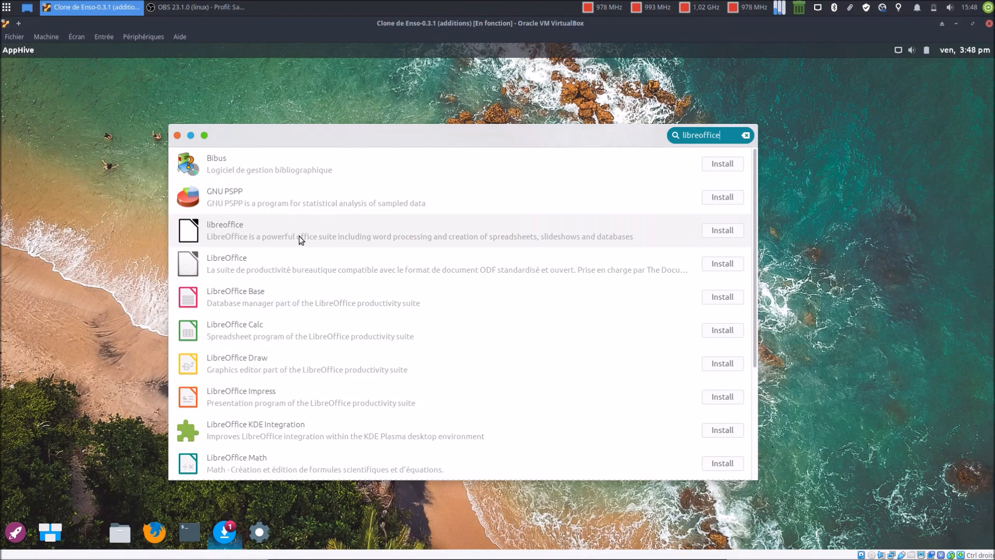
left_click(290, 267)
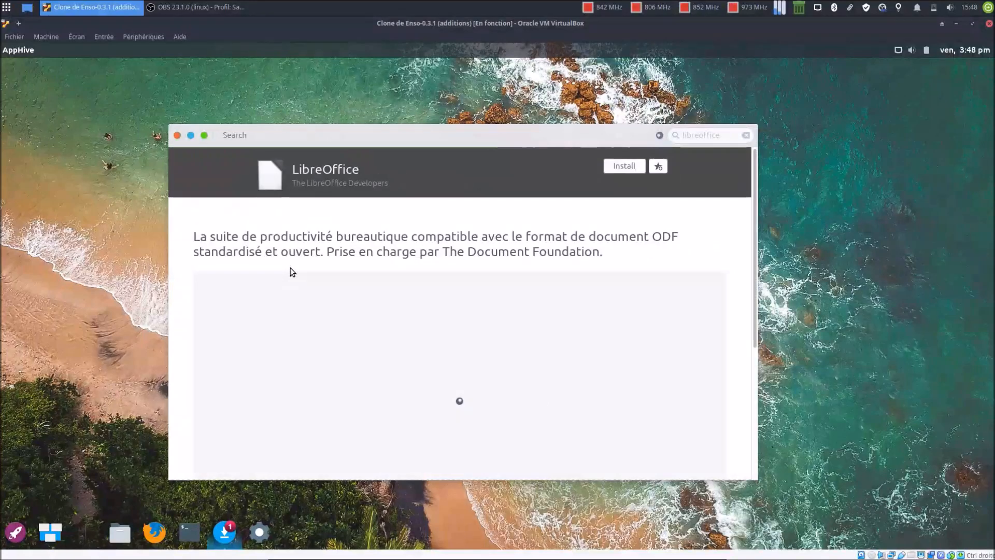
Install the LibreOffice suite, authenticating with the account password.
left_click(623, 166)
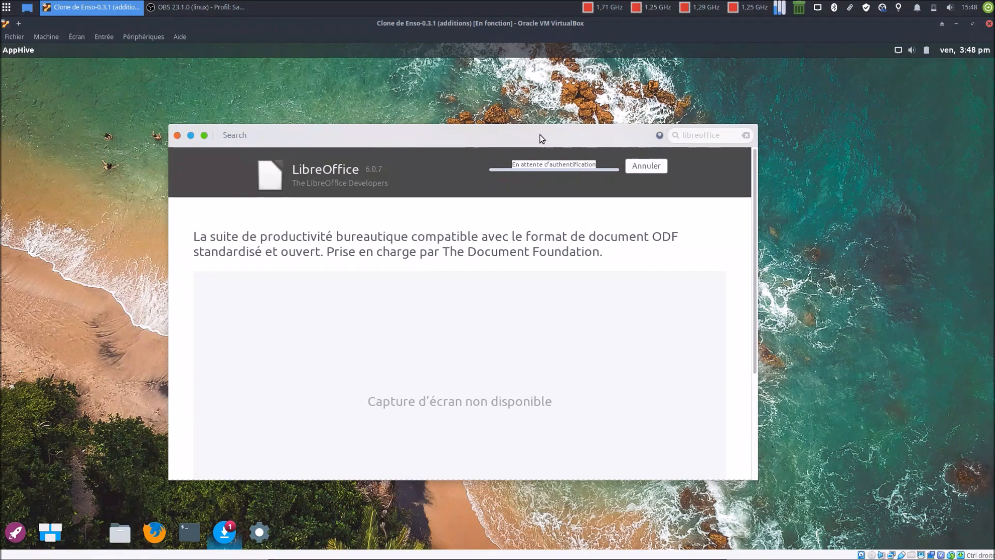
left_click(539, 308)
type("•••••")
key("Return")
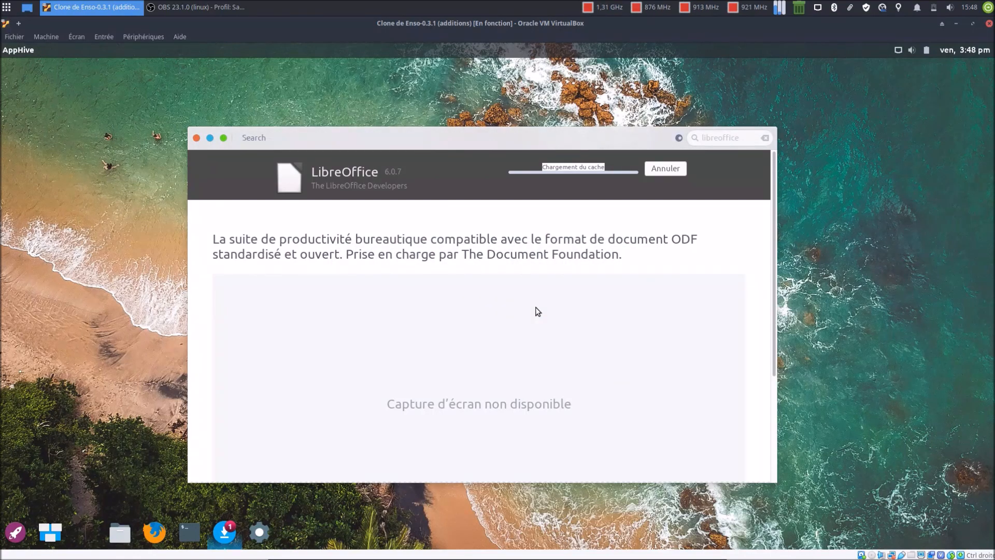
Shift the AppHive window slightly and view its global menu entries while LibreOffice installs.
left_click_drag(539, 141, 553, 136)
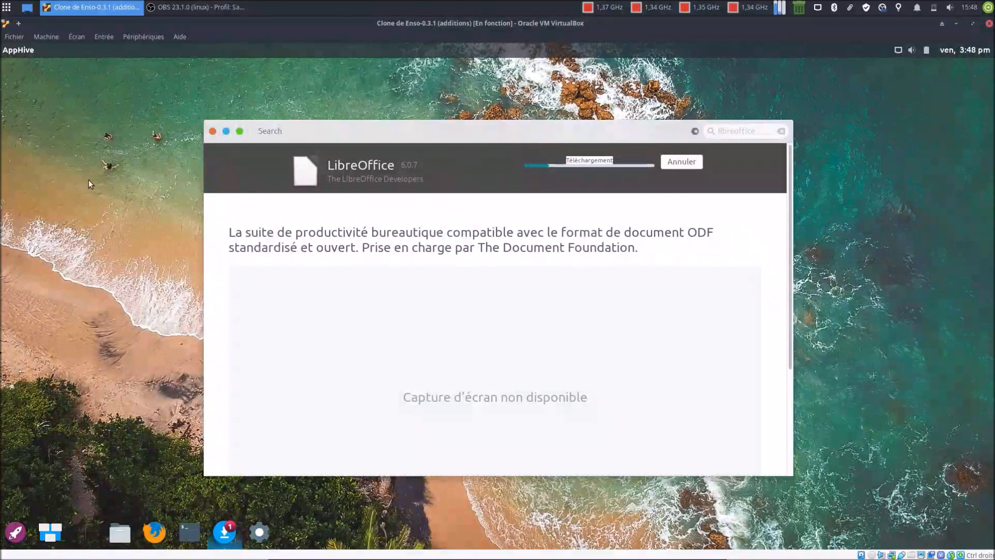
left_click(18, 51)
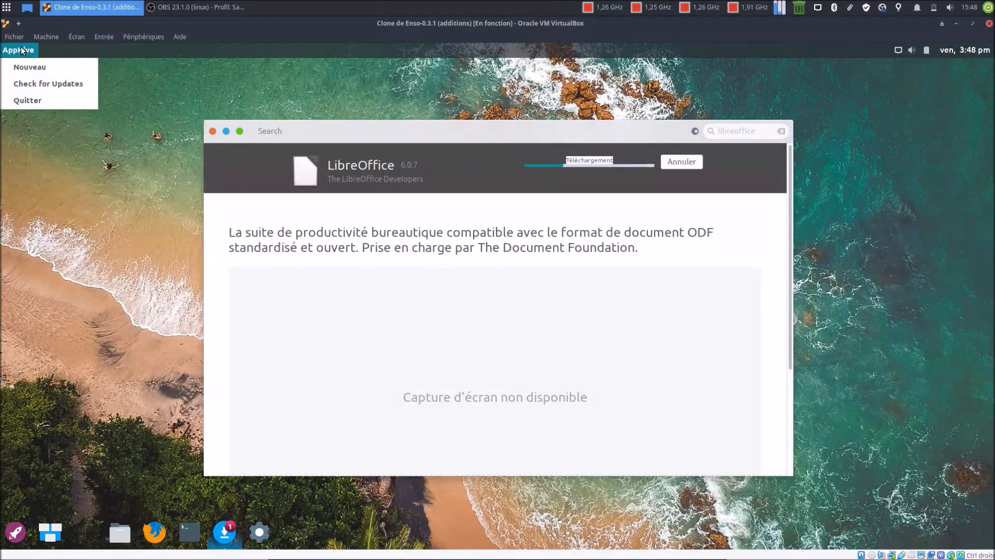
left_click(524, 133)
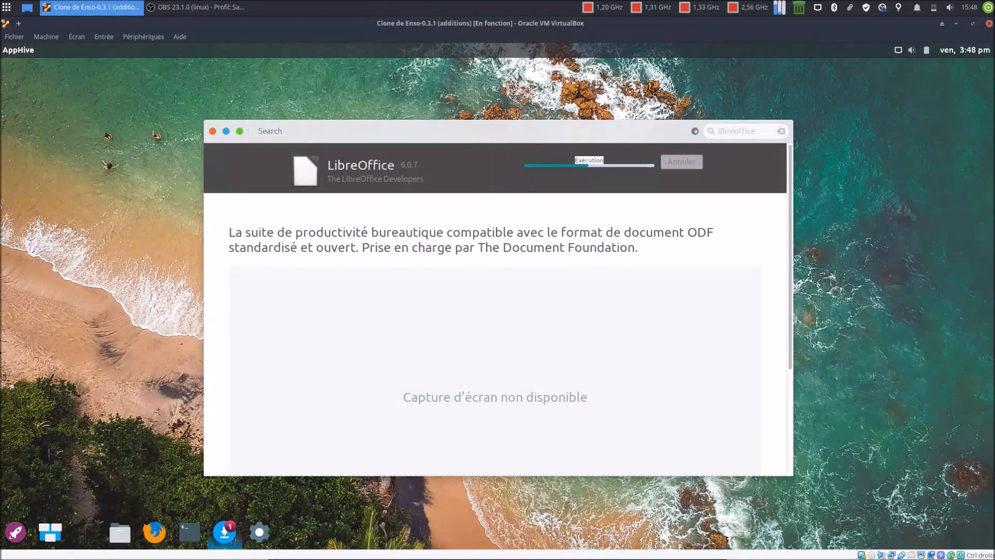
key("alt+Tab")
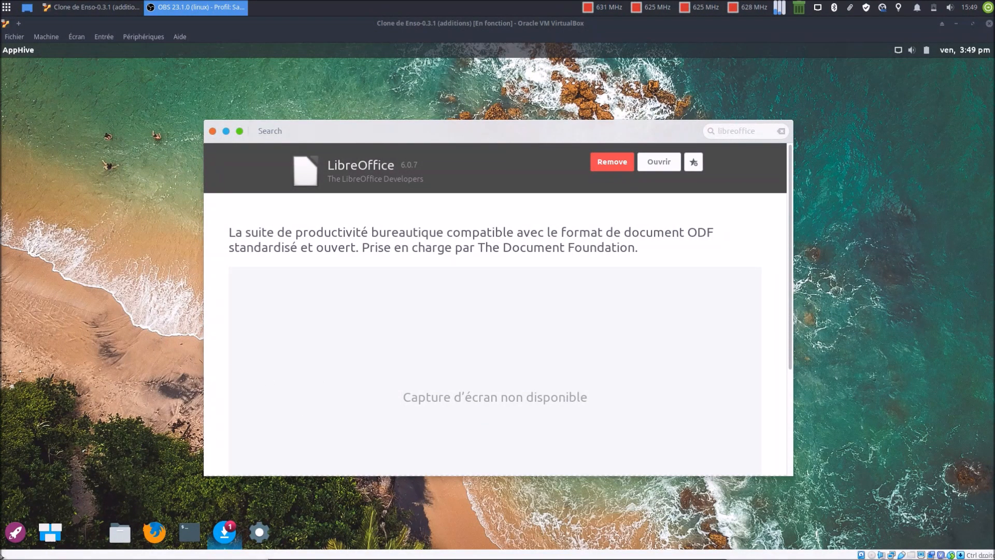
Launch LibreOffice by searching the applications for "libr", and close the AppHive and LibreOffice windows.
left_click(15, 533)
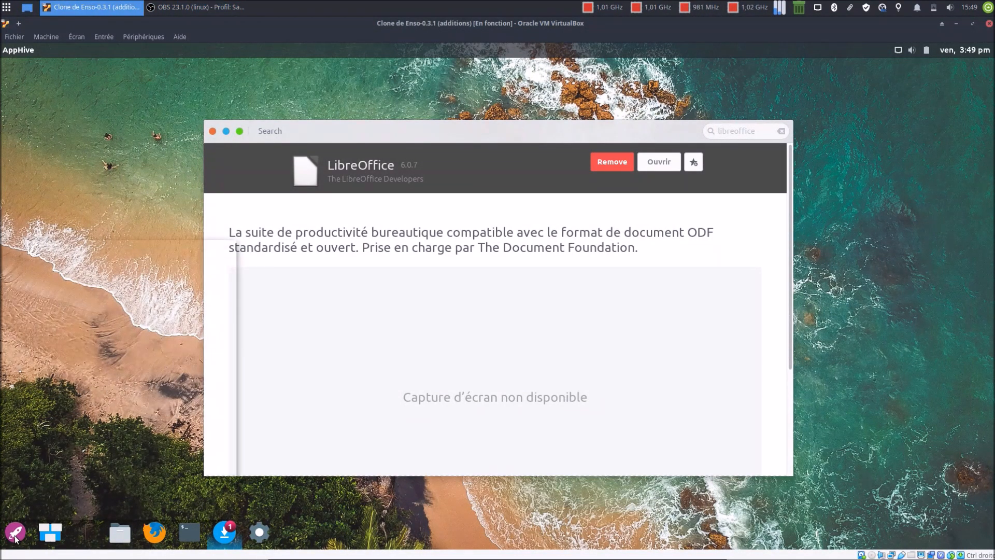
type("libr")
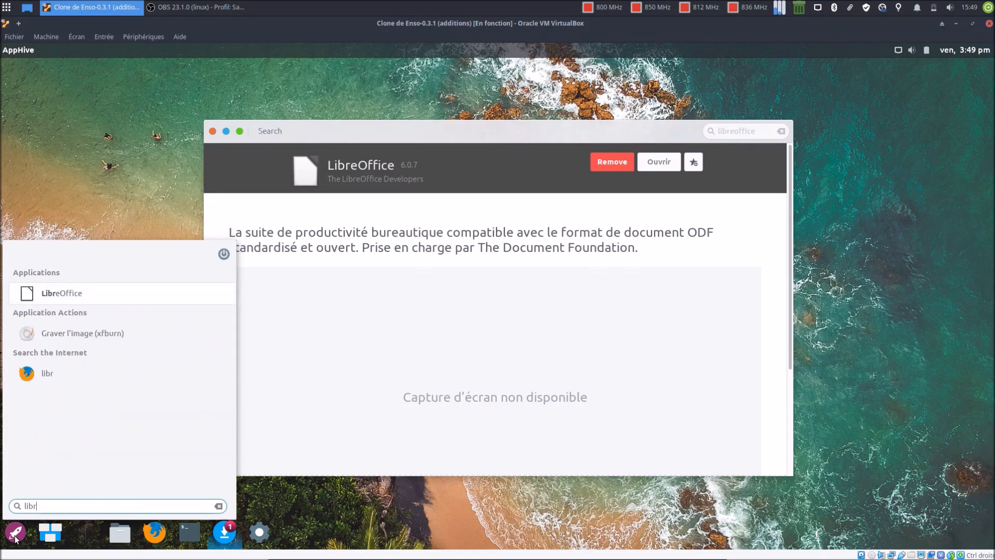
left_click(111, 294)
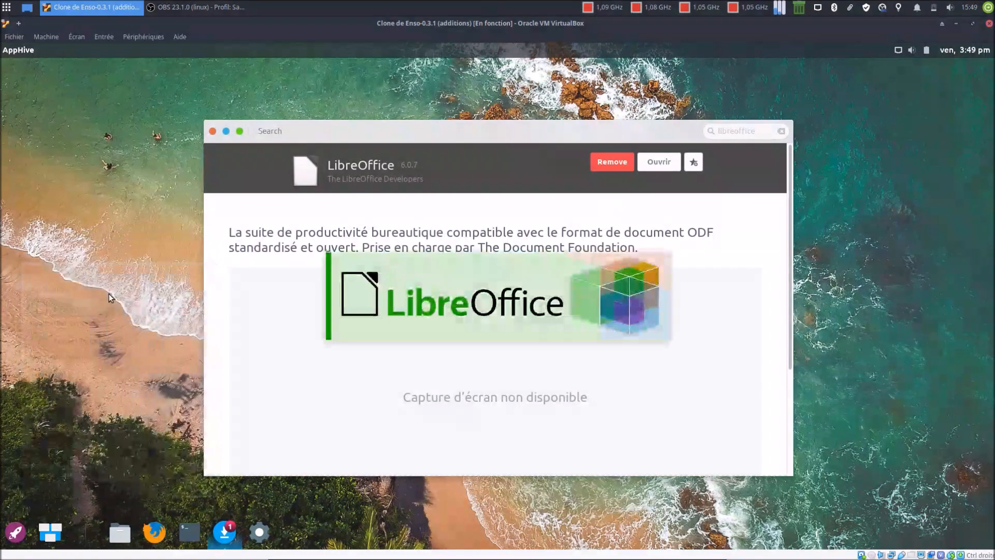
left_click(213, 131)
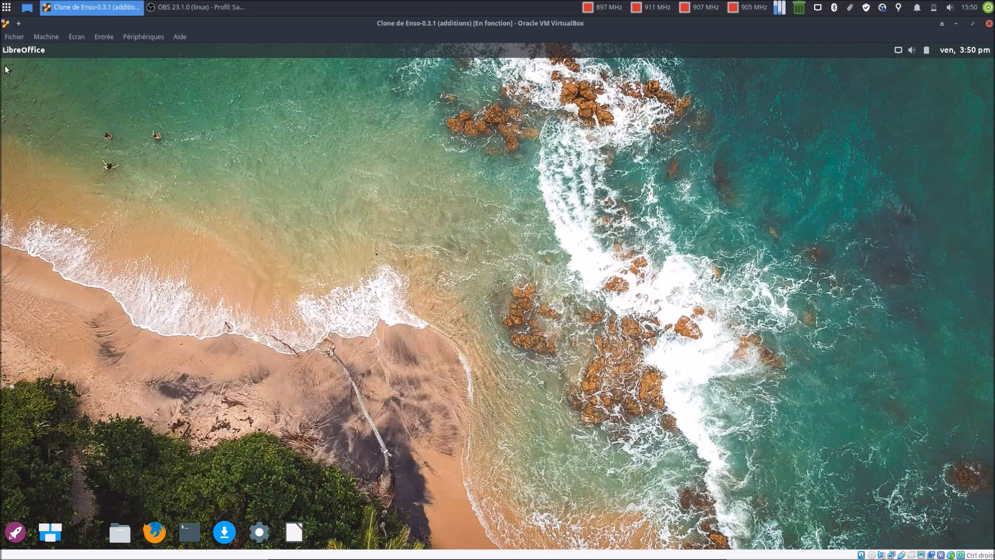
left_click(6, 65)
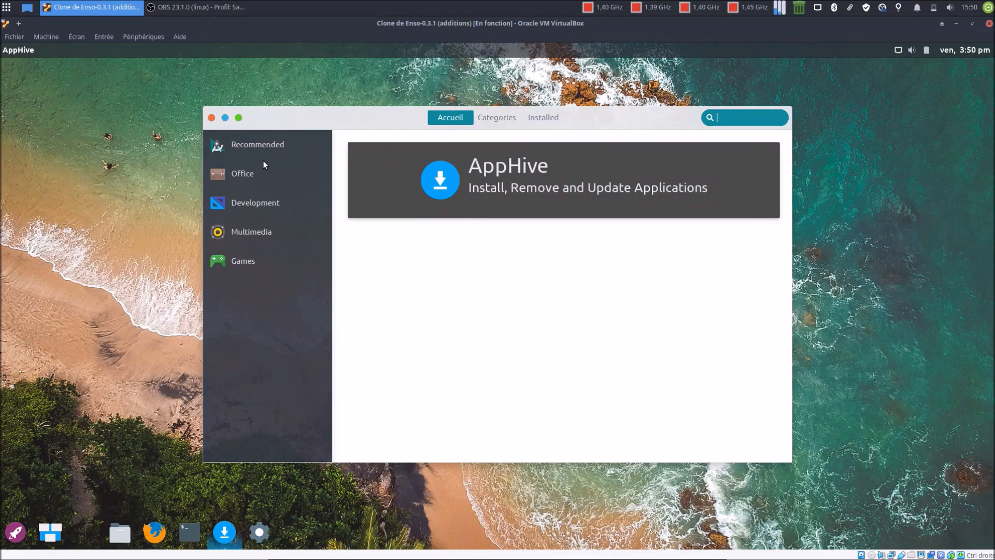
View AppHive's Office category and search the catalogue for "libreoffice".
left_click(245, 173)
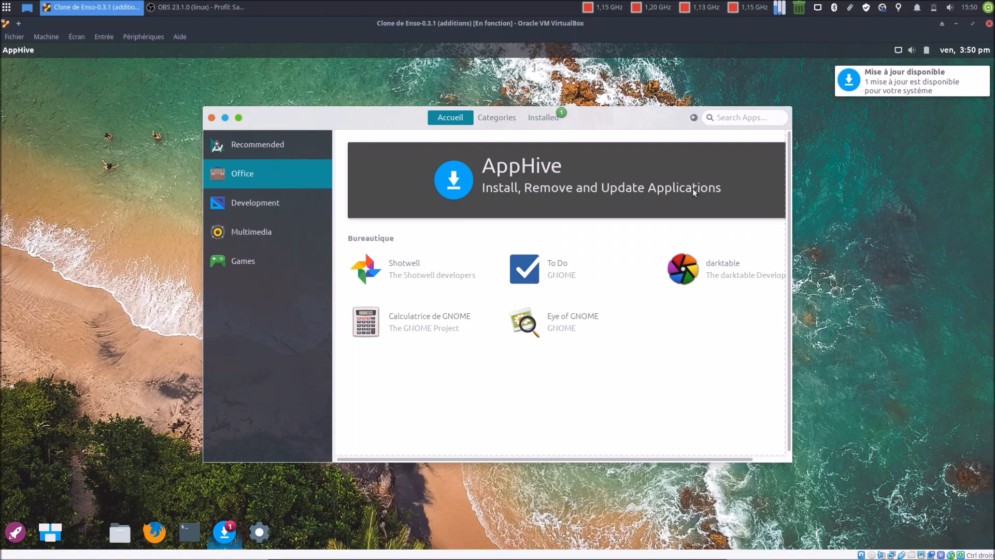
left_click(735, 120)
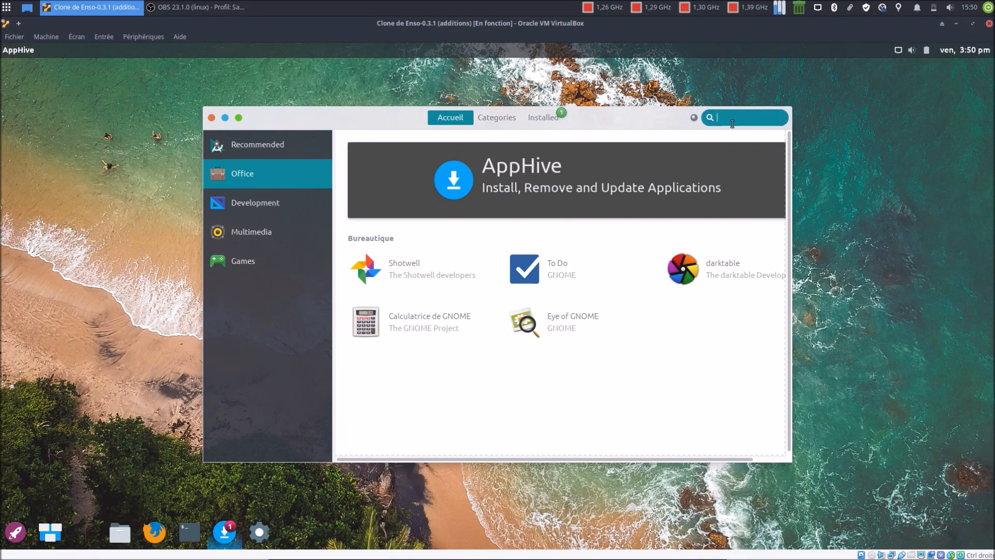
type("libre")
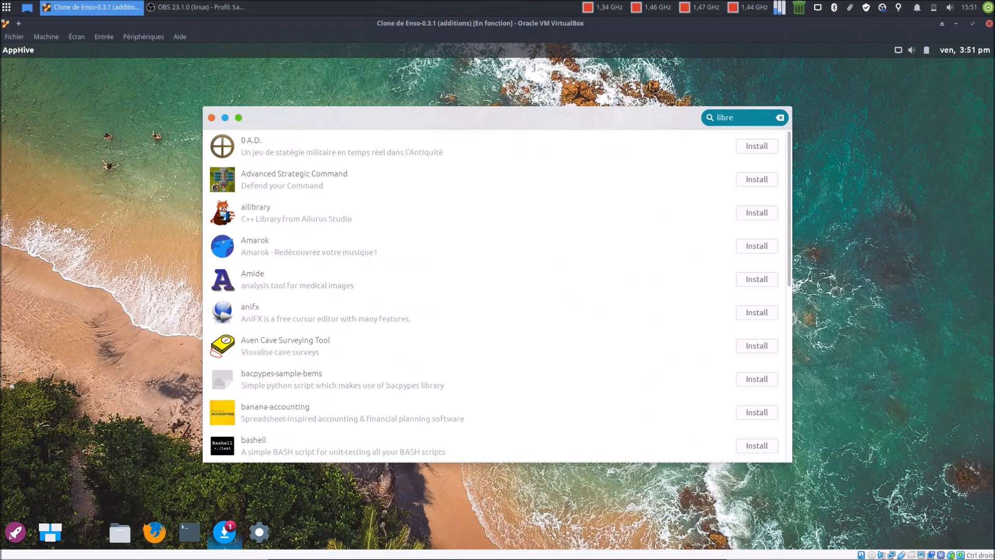
type("office")
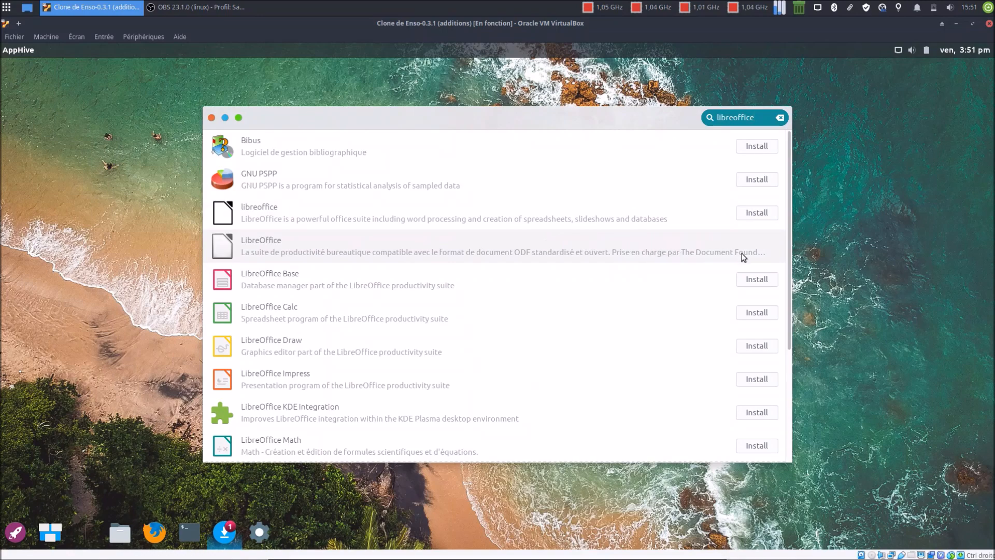
Install LibreOffice Base and LibreOffice Calc from the search results, authenticating with the account password.
left_click(757, 279)
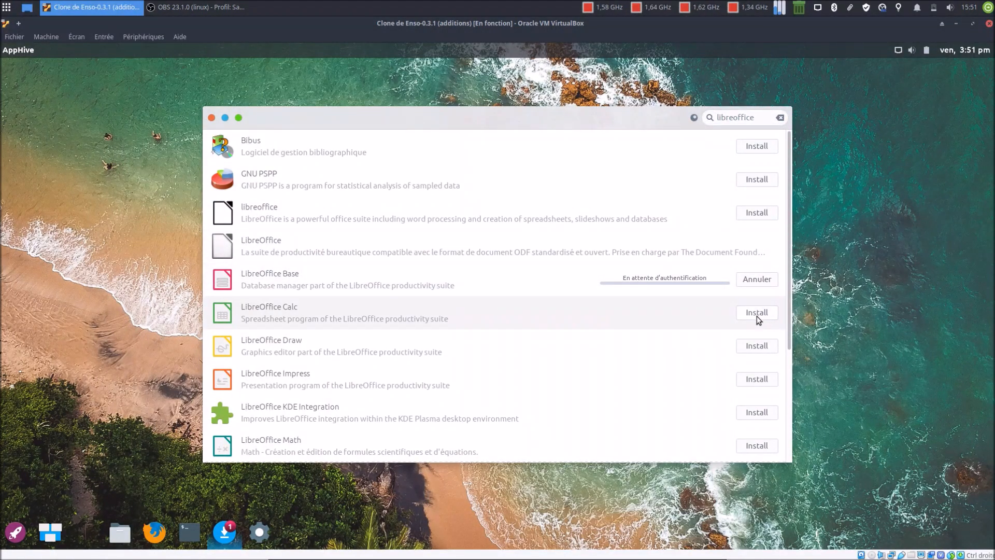
left_click(756, 315)
left_click(604, 315)
type("•••••")
key("Return")
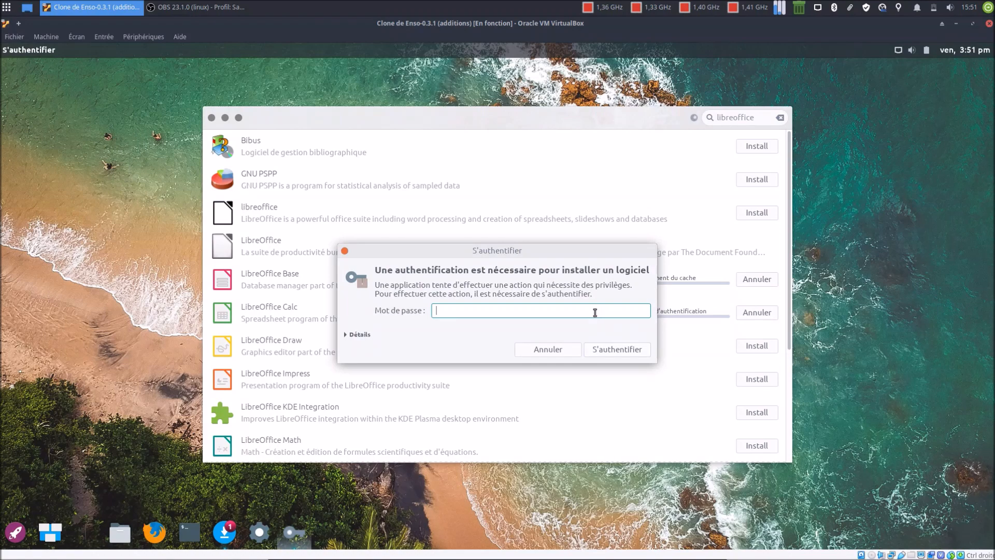
key("Return")
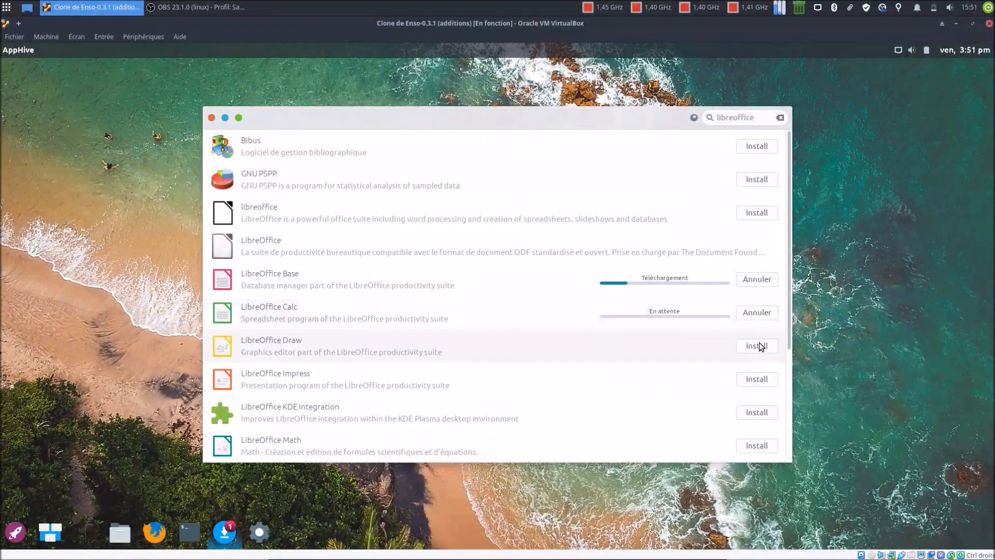
Queue LibreOffice Draw, Impress, Math and Writer for installation and review the list of pending installs.
left_click(757, 347)
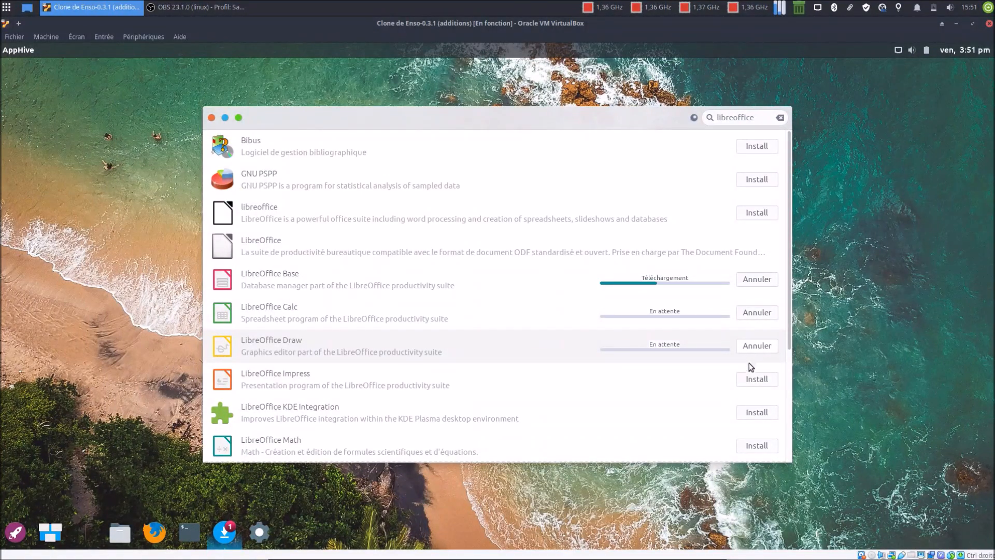
left_click(748, 380)
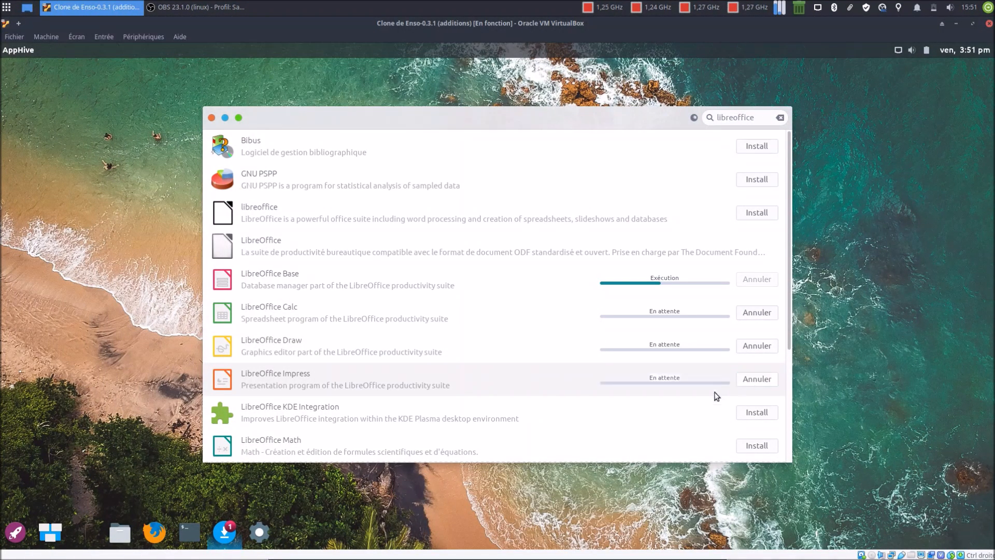
left_click(754, 446)
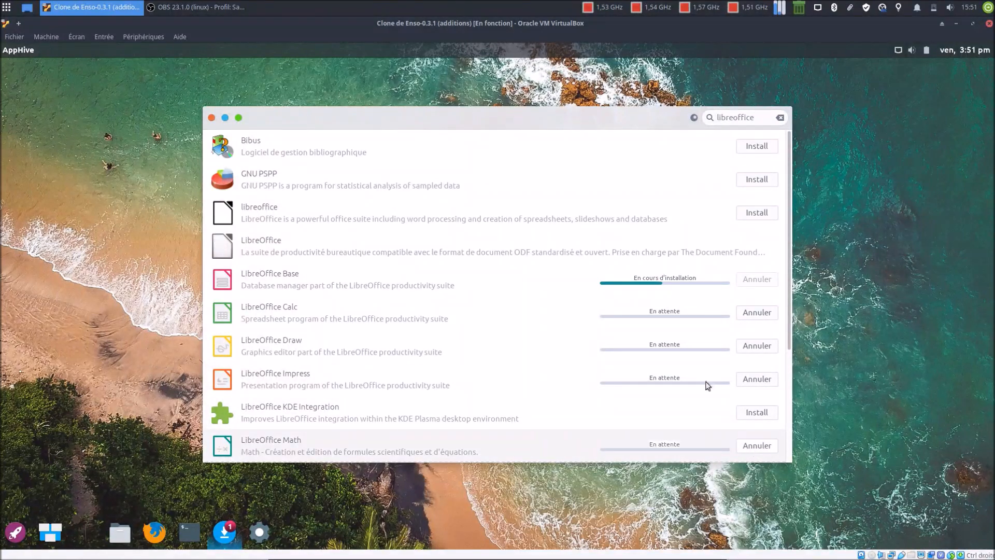
scroll(718, 378, "down", 3)
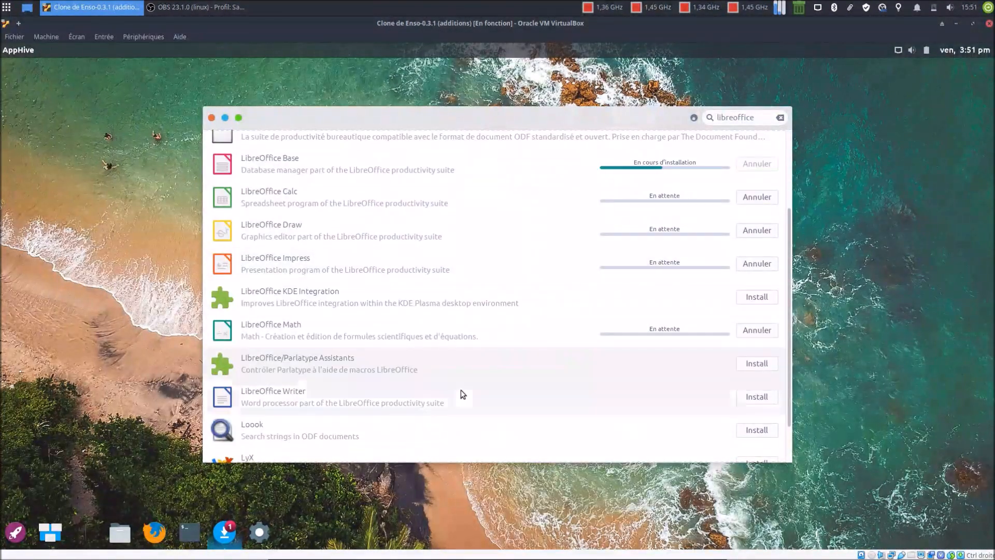
left_click(756, 396)
scroll(608, 357, "down", 2)
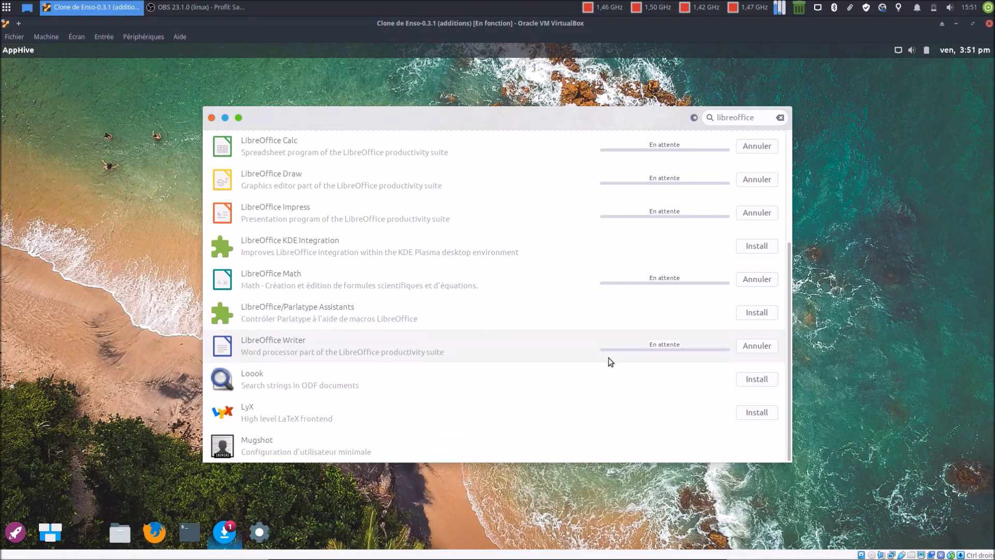
scroll(606, 357, "up", 5)
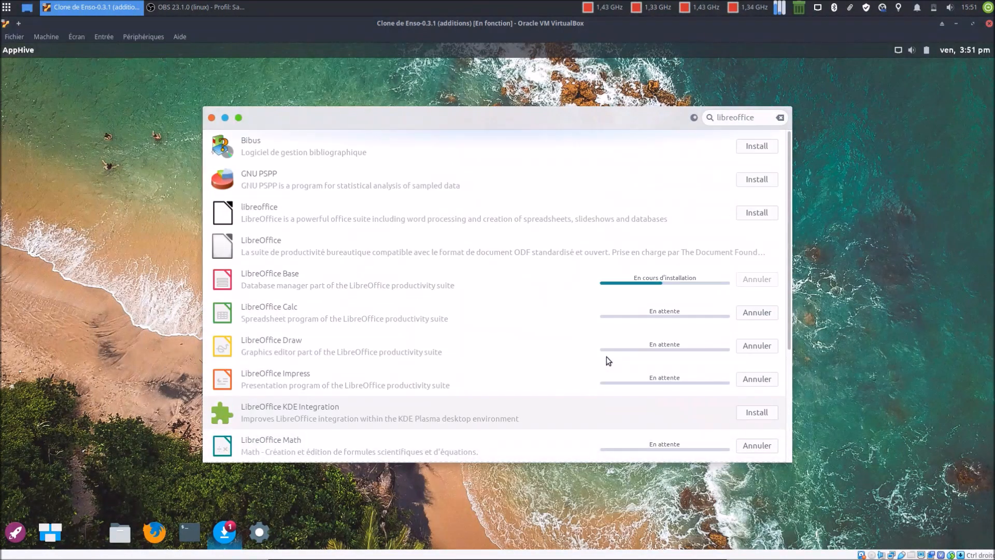
scroll(606, 357, "down", 5)
scroll(524, 310, "up", 5)
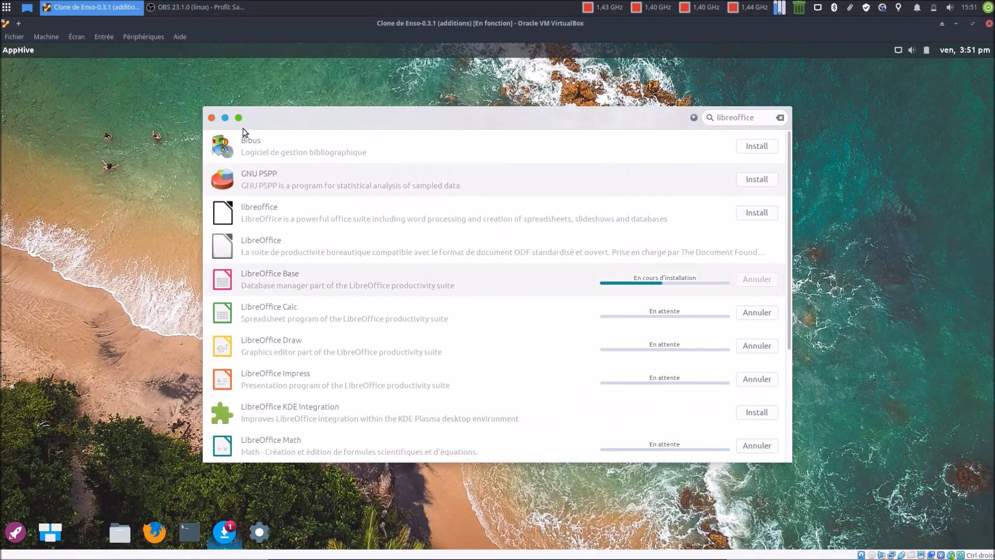
Maximize the AppHive window and display the Bureautique category of the applications launcher.
left_click(238, 117)
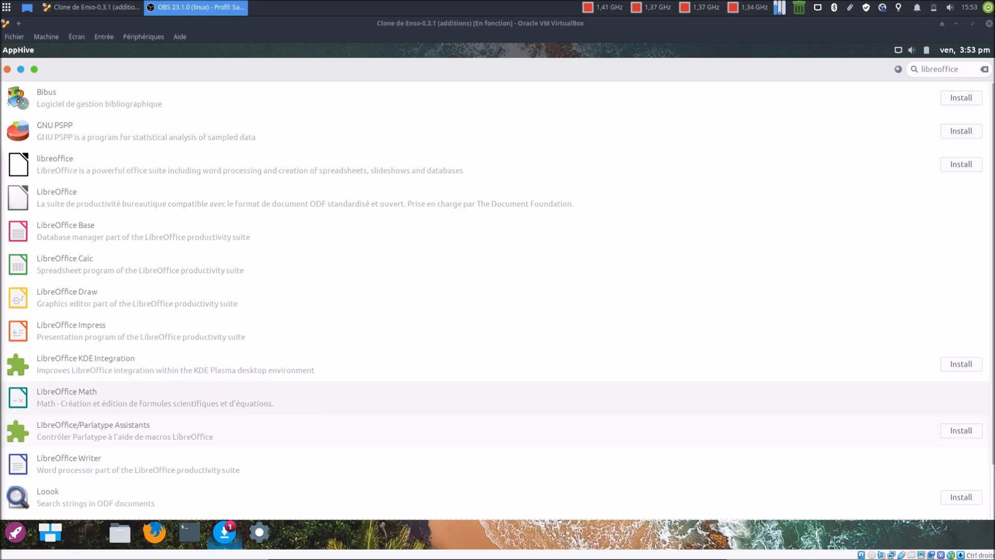
left_click(16, 530)
left_click(16, 529)
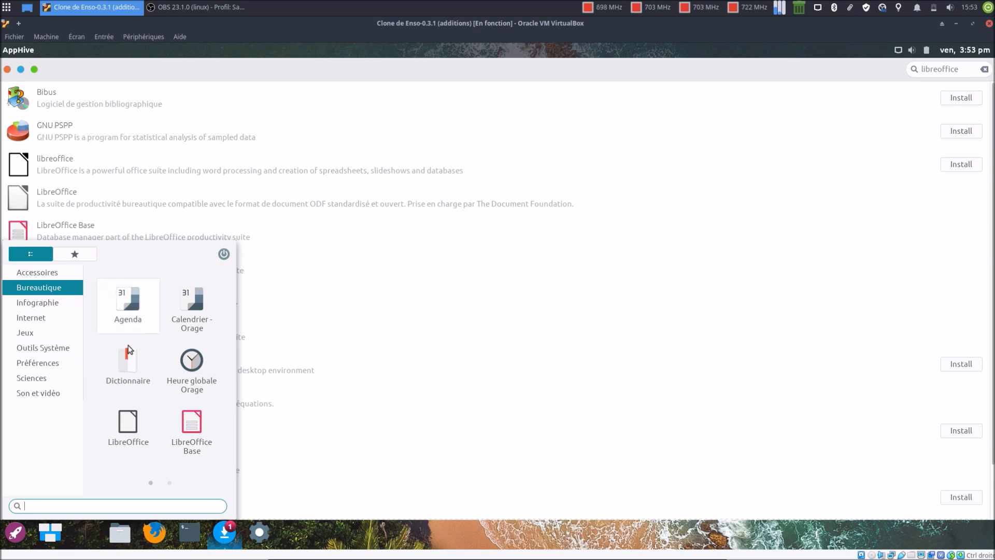
Launch LibreOffice from the Bureautique category and create a new Writer document.
scroll(150, 409, "down", 1)
scroll(149, 412, "up", 1)
left_click(129, 418)
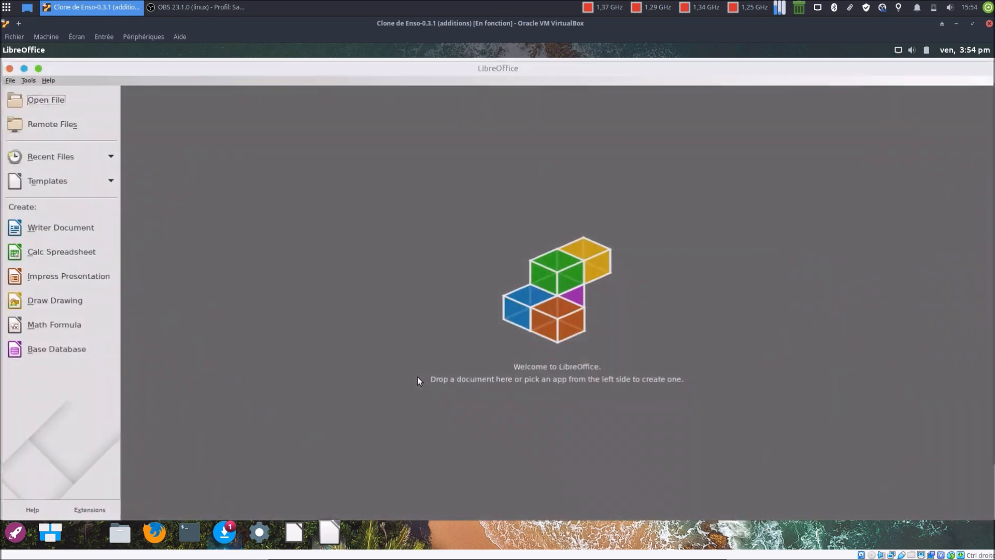
left_click(41, 222)
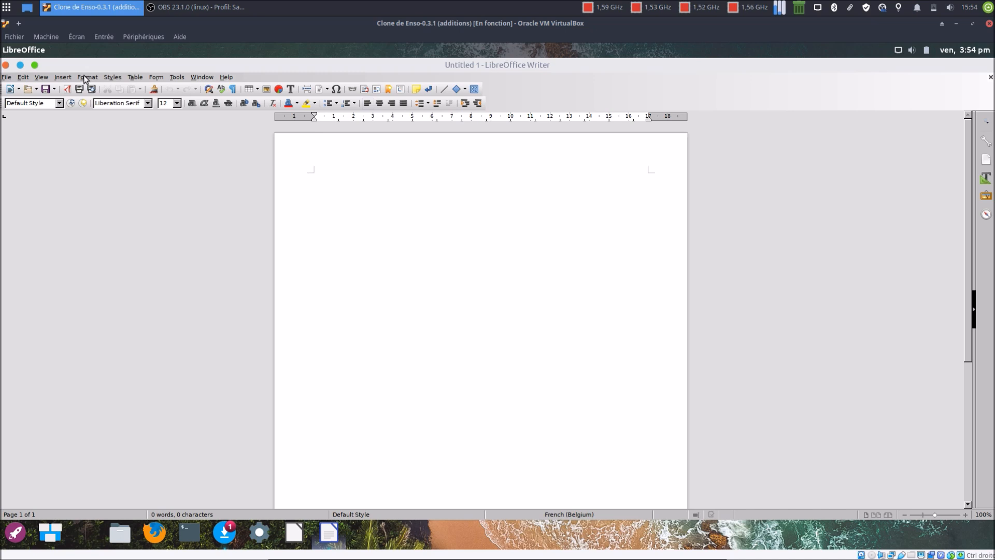
Look through Writer's menus, from File to Window, to check their language and where they are displayed.
left_click(9, 79)
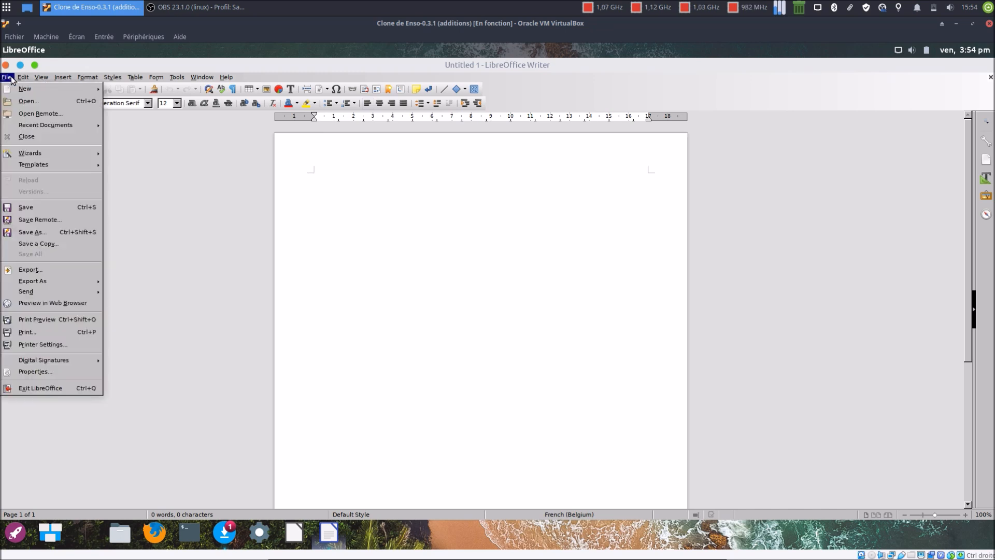
left_click(23, 77)
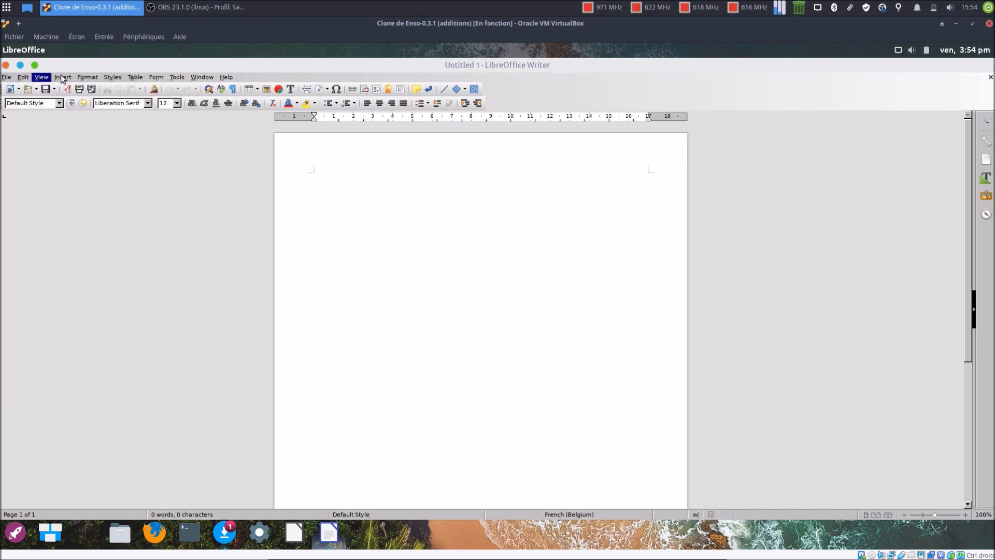
mouse_move(138, 78)
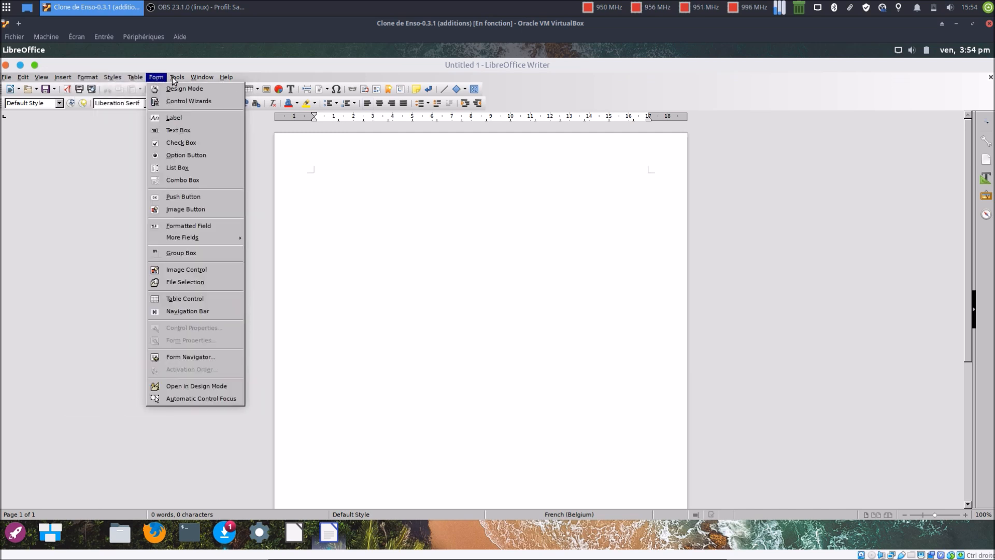
mouse_move(219, 79)
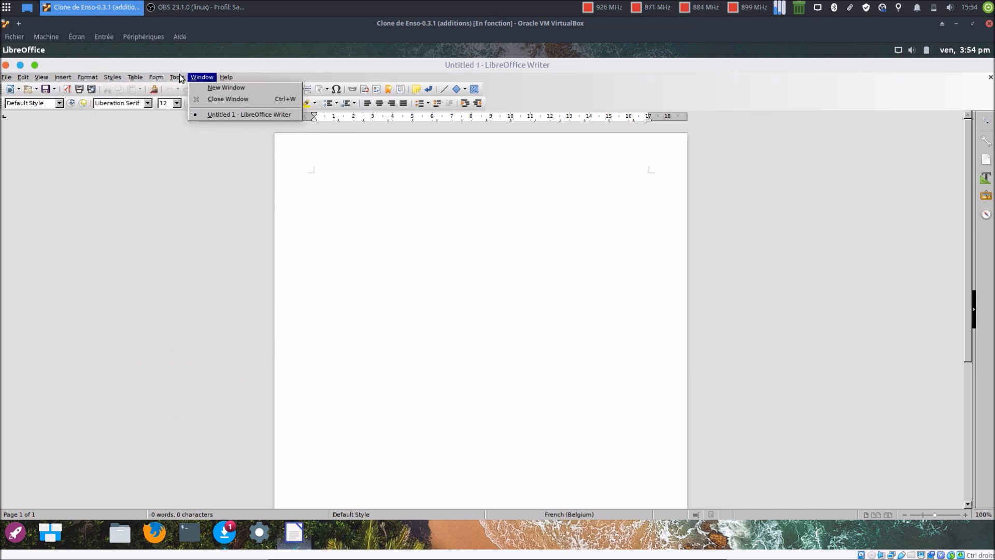
mouse_move(81, 78)
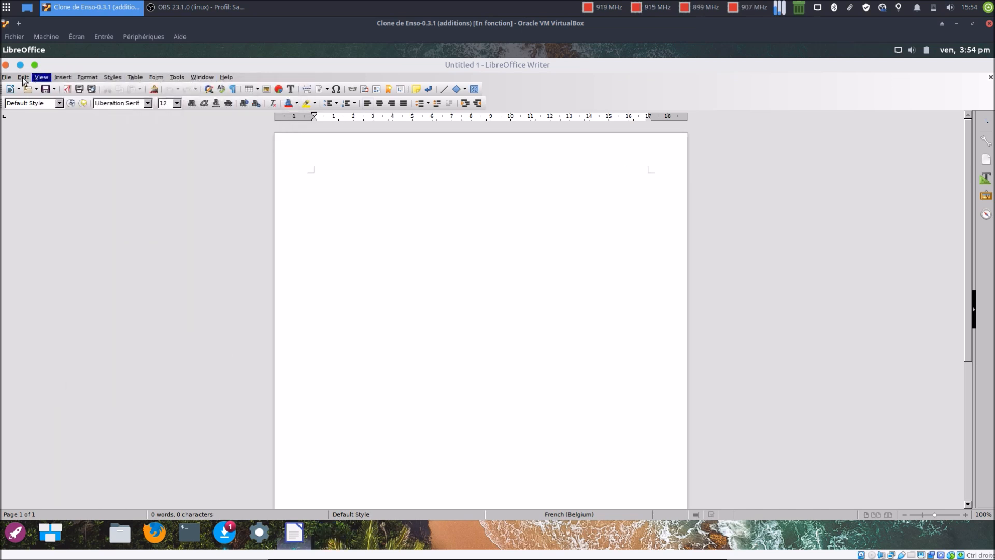
left_click(439, 361)
Open the file manager, look through its Édition to Aide menus for comparison, and close it.
left_click(122, 534)
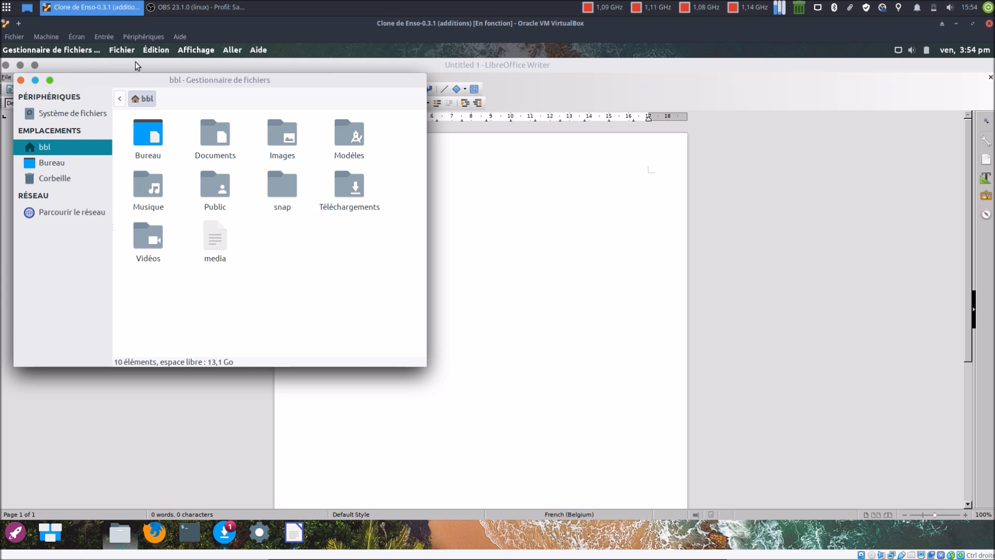
left_click(157, 52)
mouse_move(199, 51)
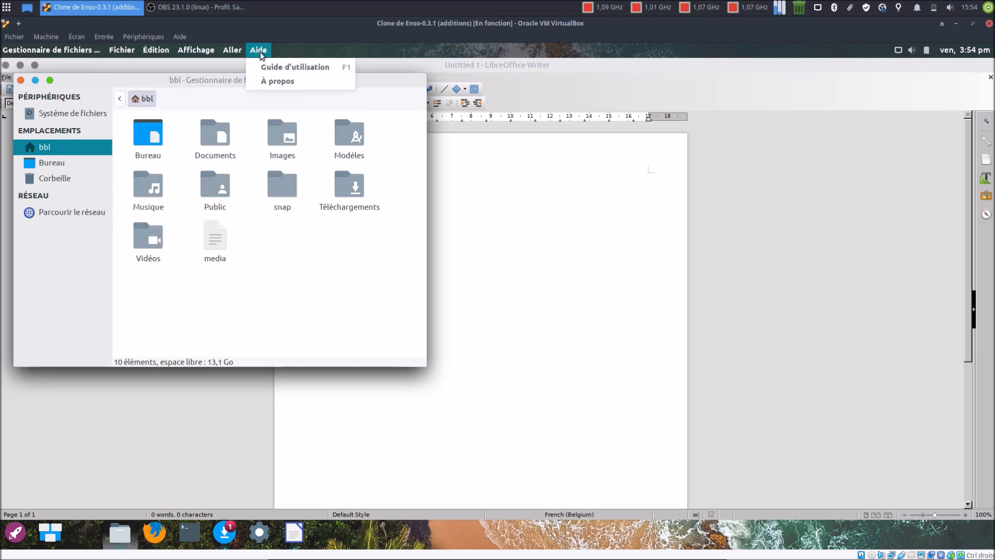
left_click(282, 315)
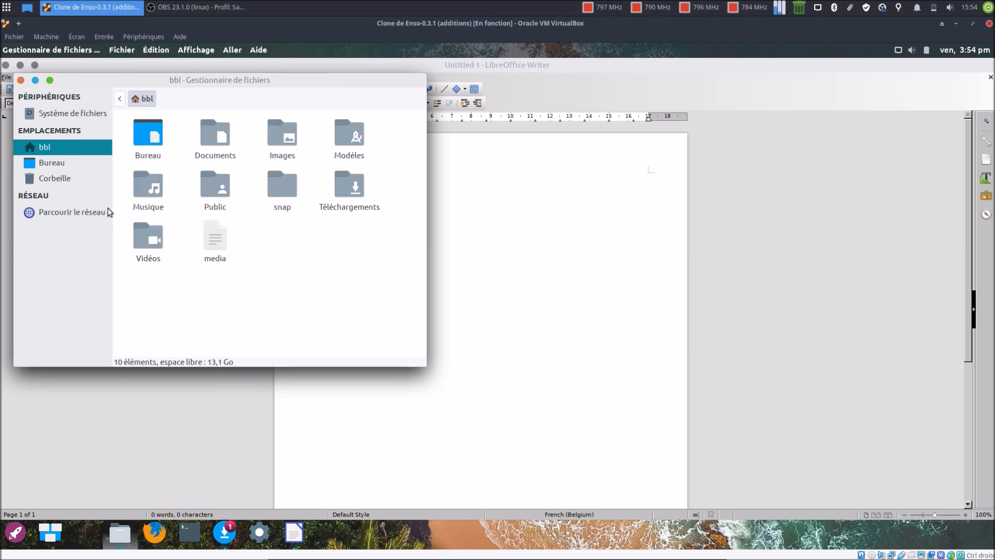
left_click(20, 81)
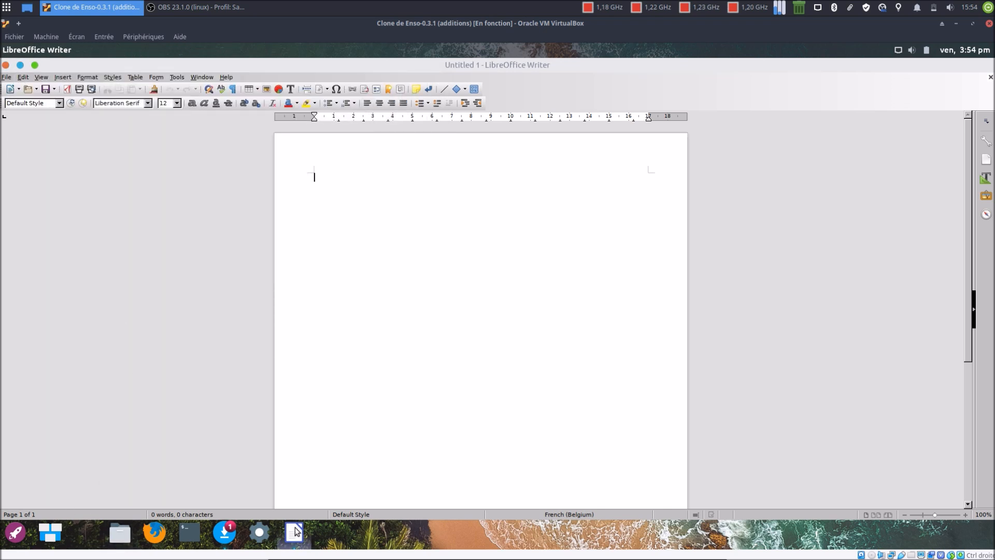
Search the desktop settings for "lan" and open Prise en charge des langues.
left_click(268, 538)
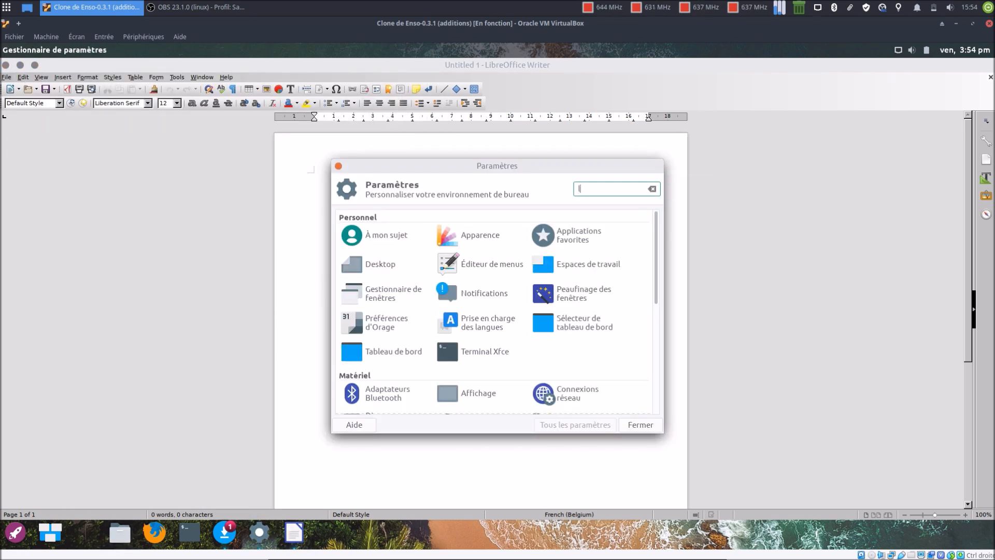
type("lan")
left_click(498, 233)
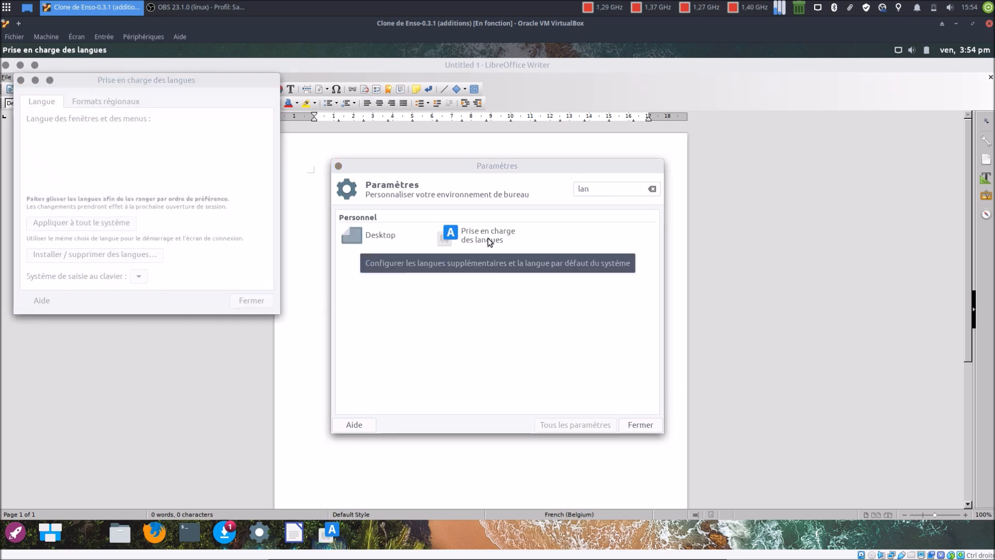
Close the Writer document and the AppHive window while keeping the virtual machine running.
left_click(988, 24)
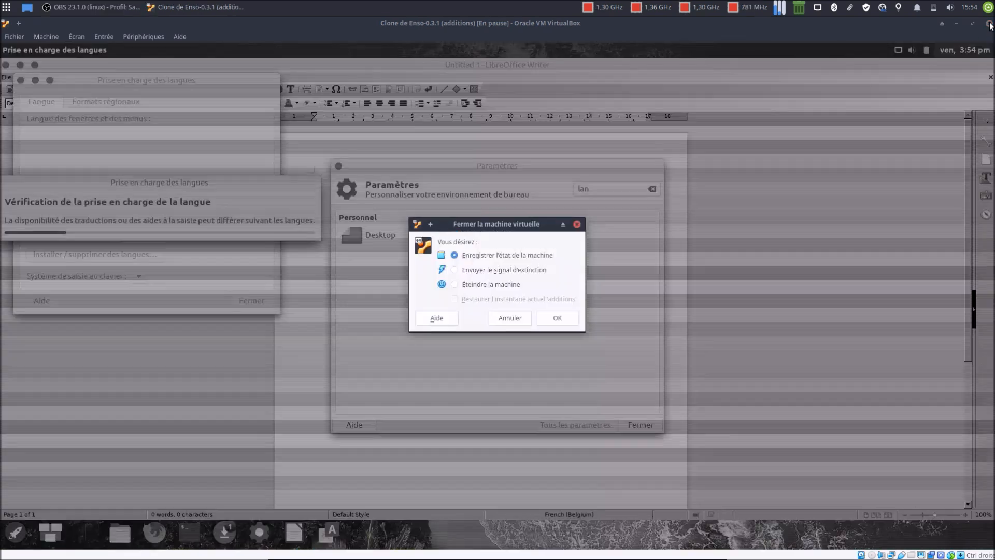
left_click(505, 318)
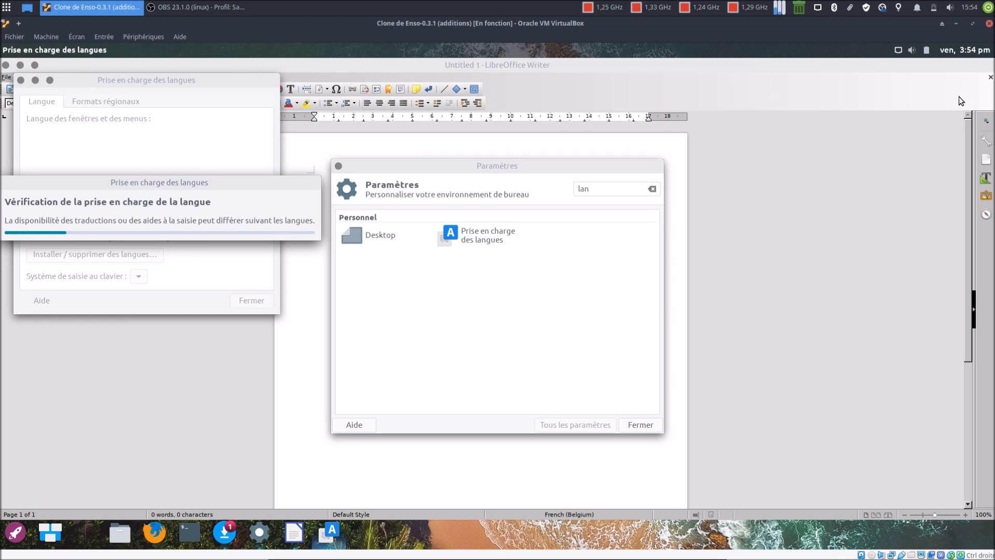
left_click(872, 78)
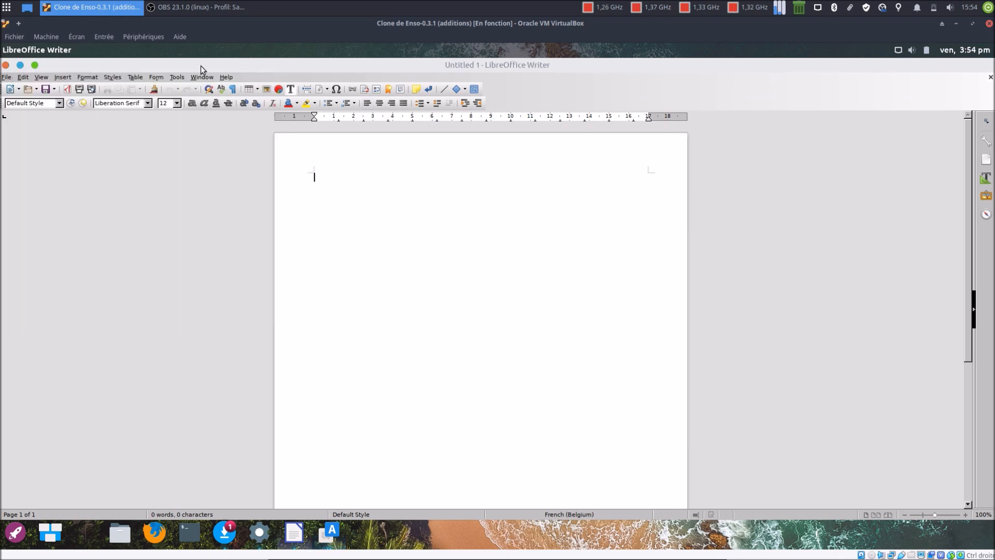
left_click(6, 65)
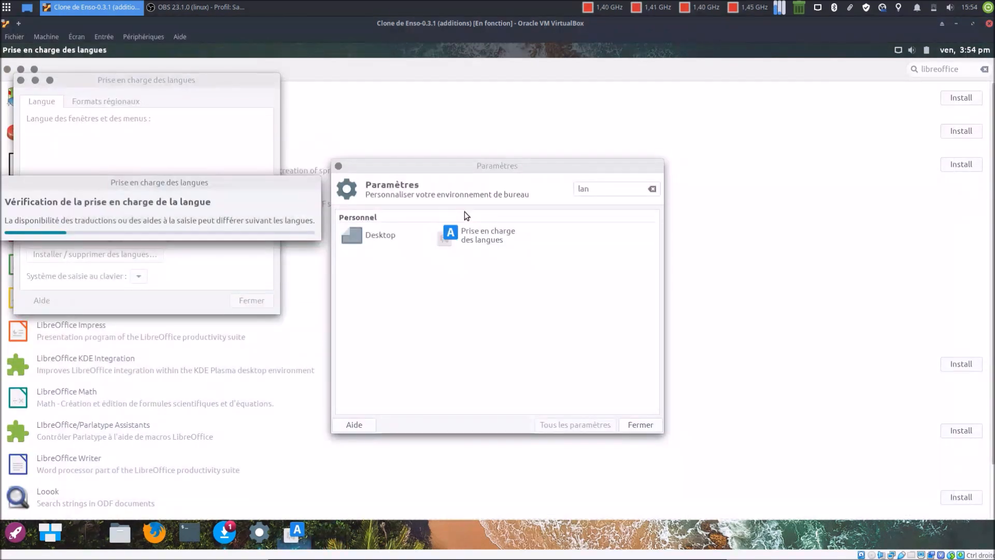
left_click(719, 74)
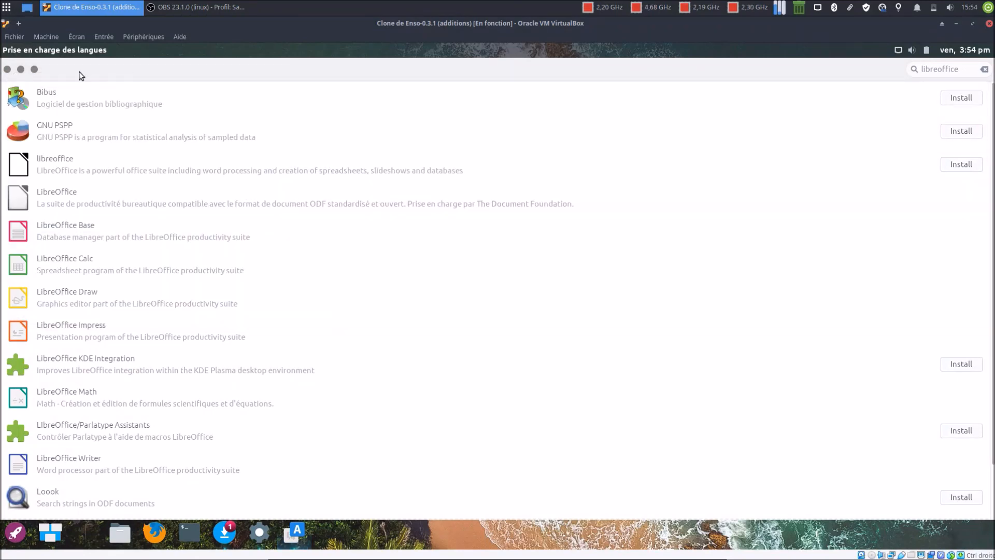
left_click(8, 70)
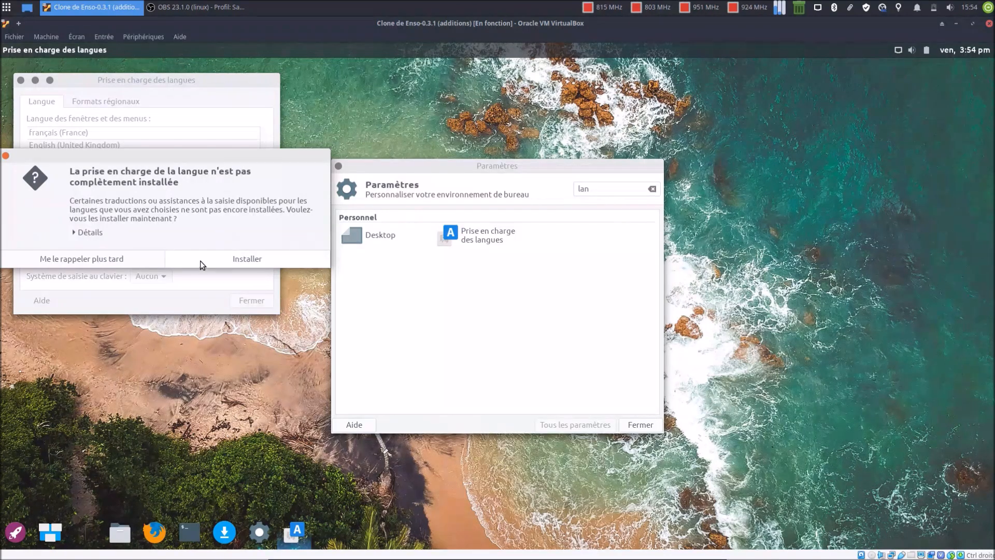
Review and install the missing language support packages, authenticating with the account password, and show the download details.
left_click(98, 233)
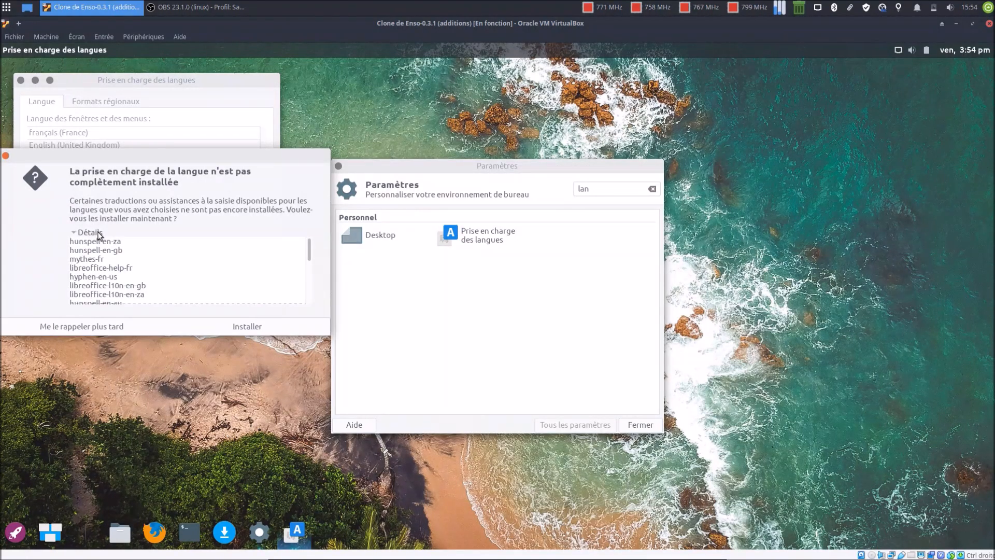
left_click(266, 326)
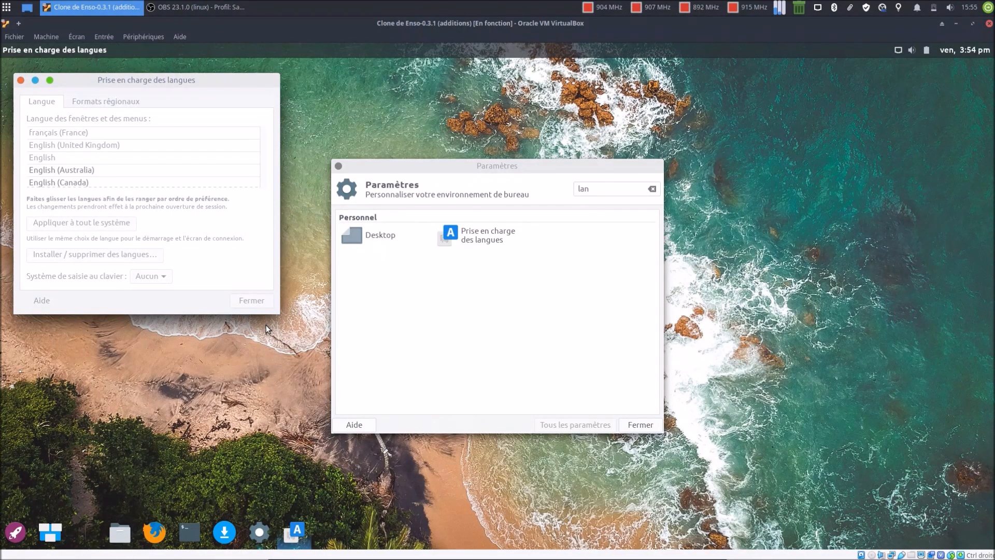
type("••")
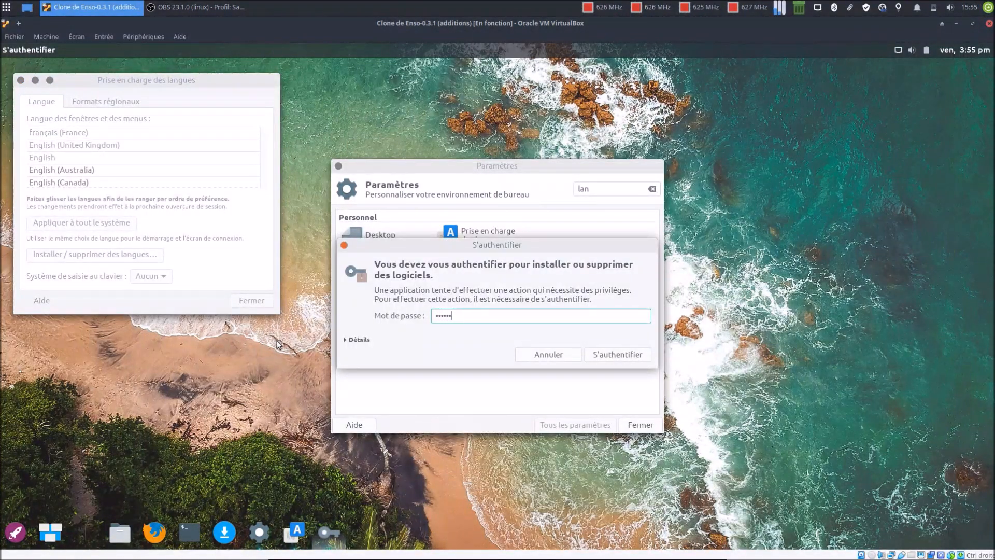
type("••••")
key("Return")
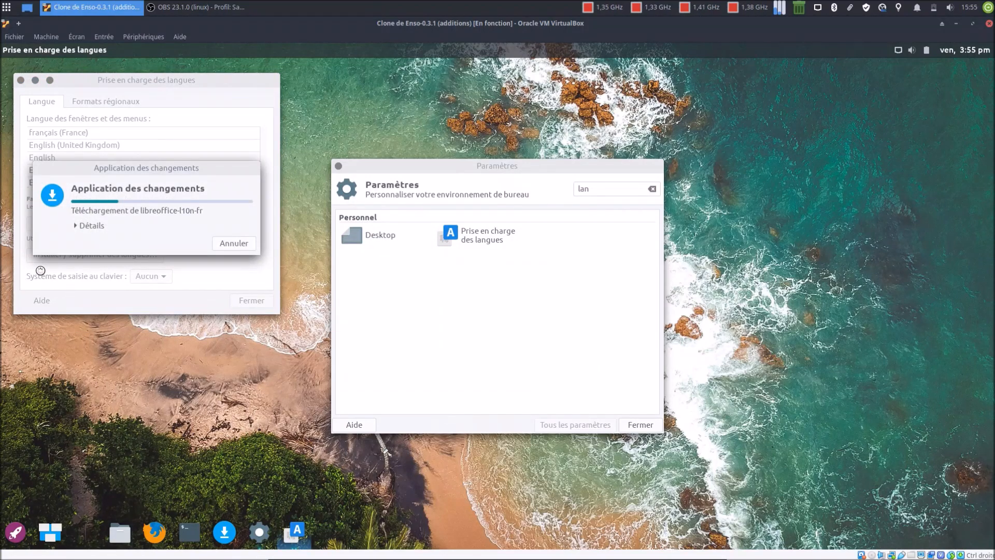
left_click(86, 226)
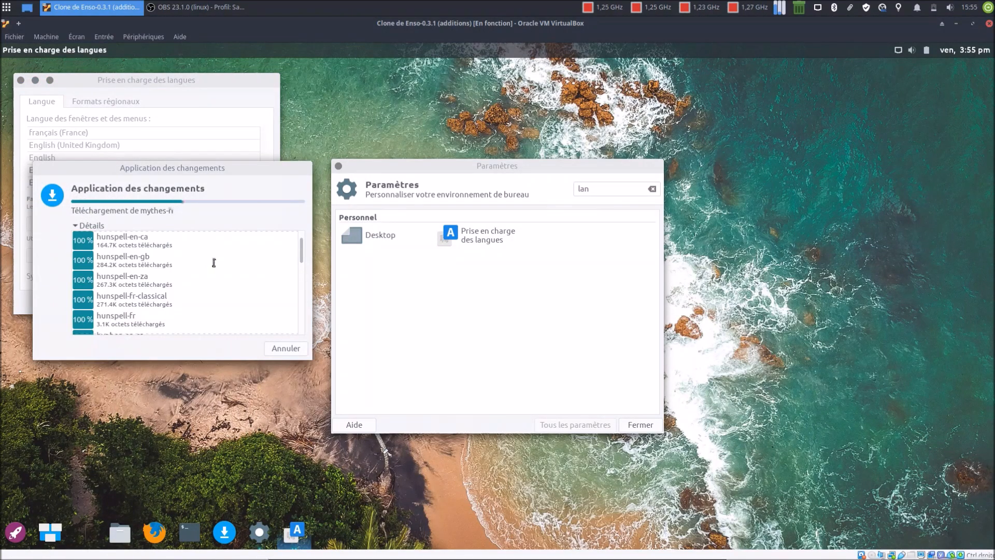
left_click_drag(312, 169, 782, 206)
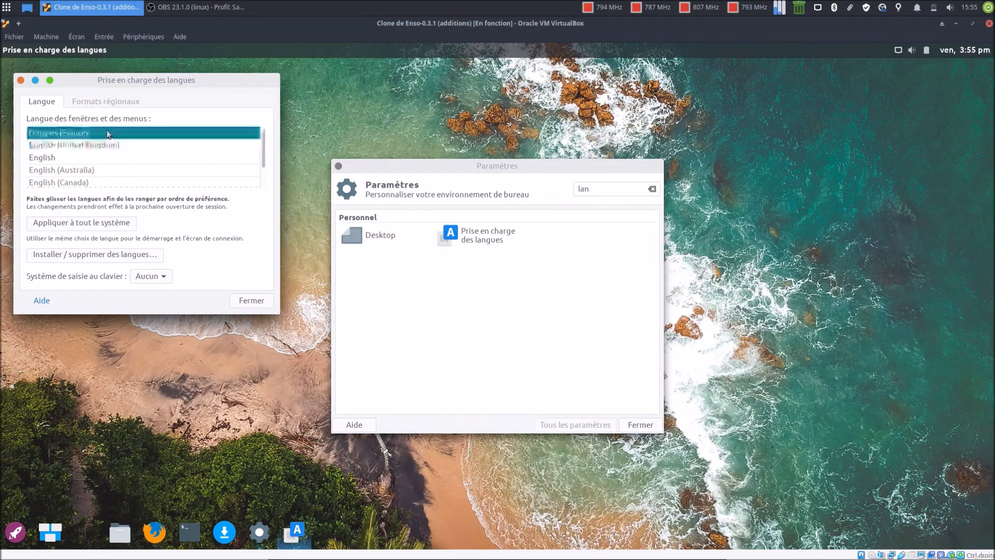
Review the full list of installable languages and leave it without applying changes.
left_click(115, 255)
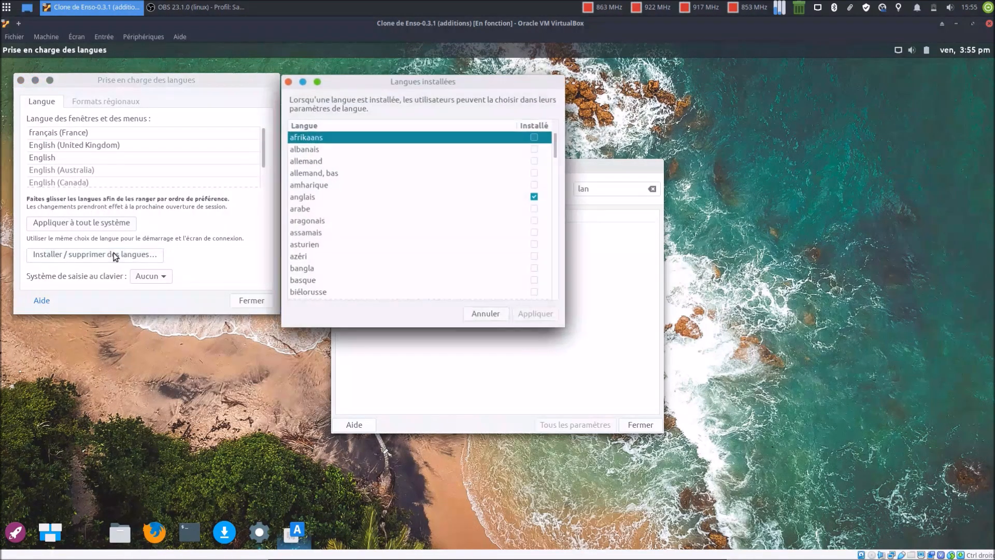
left_click_drag(555, 140, 526, 299)
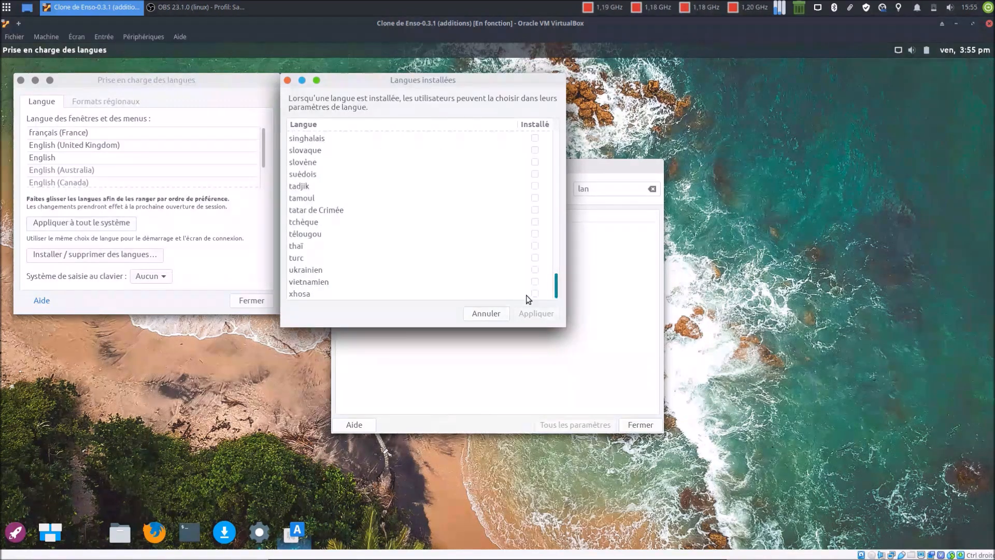
left_click(496, 313)
Apply the window and menu language order to the whole system, authenticating with the account password.
left_click(93, 224)
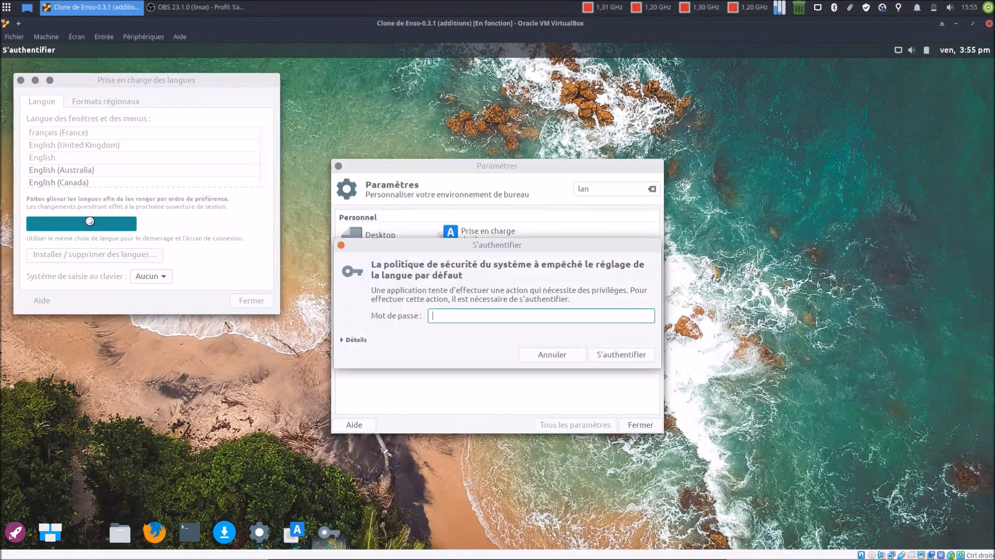
type("••••••")
key("Return")
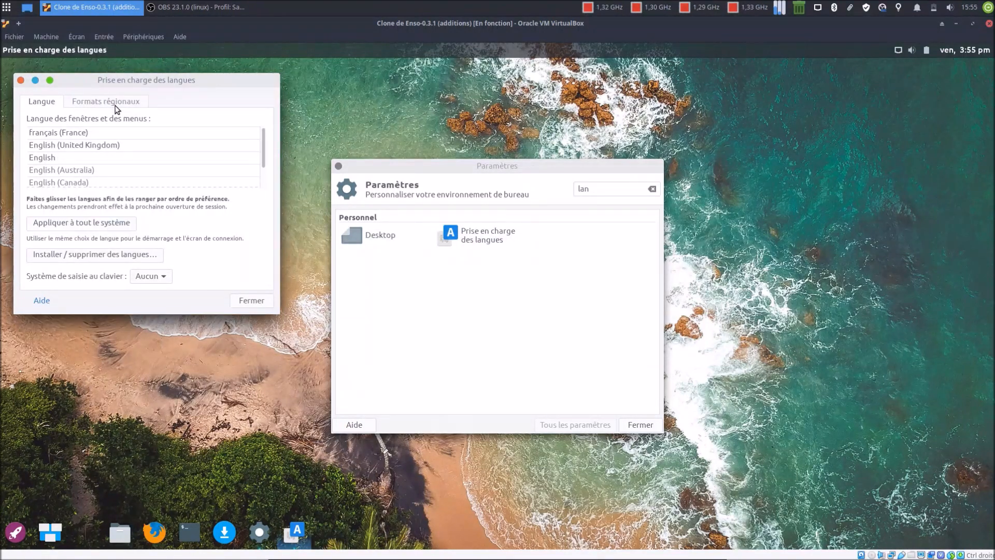
Apply the français (Belgique) regional formats system-wide, and close the language support and Paramètres windows.
left_click(116, 102)
left_click(97, 183)
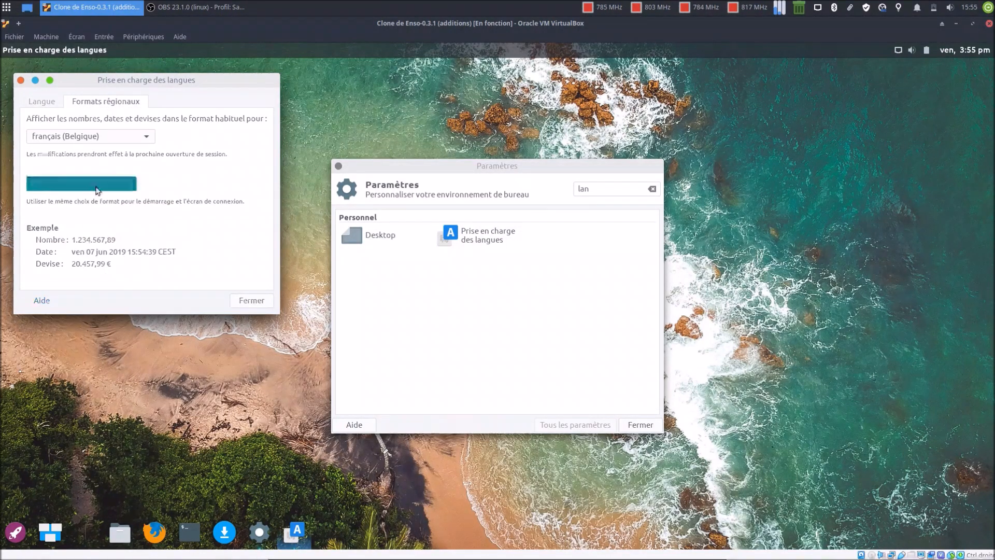
left_click(247, 304)
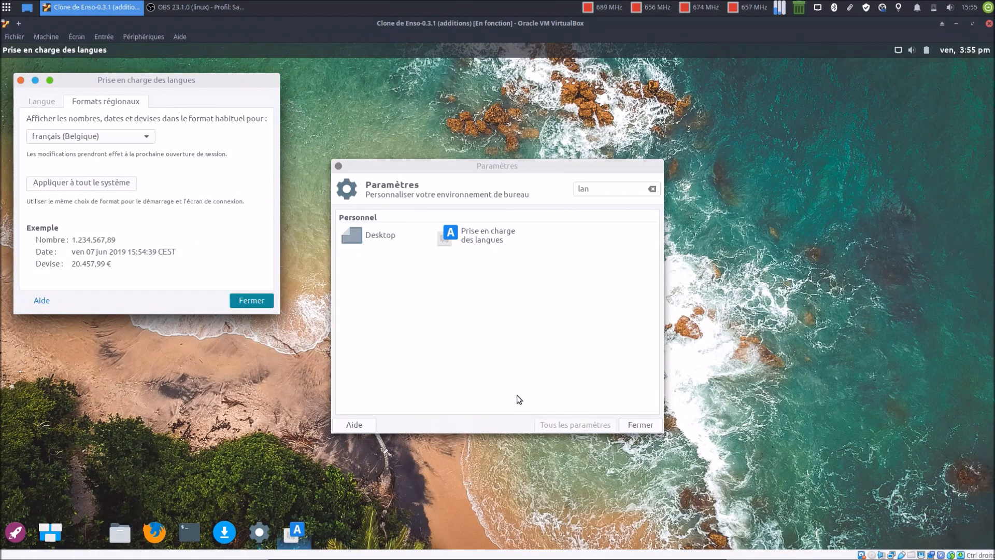
left_click(634, 425)
Open the Sakura terminal and examine its dock options and application menu.
left_click(192, 531)
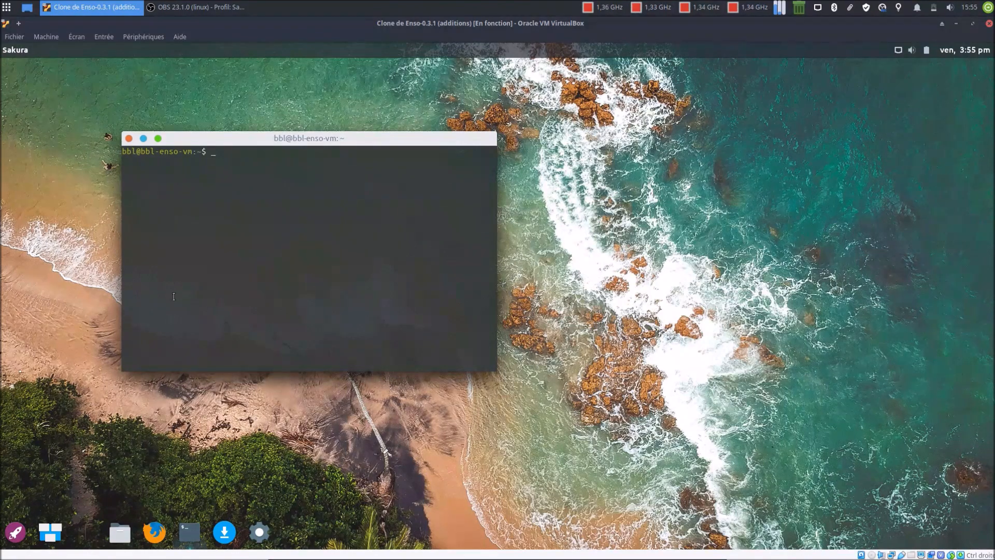
right_click(193, 532)
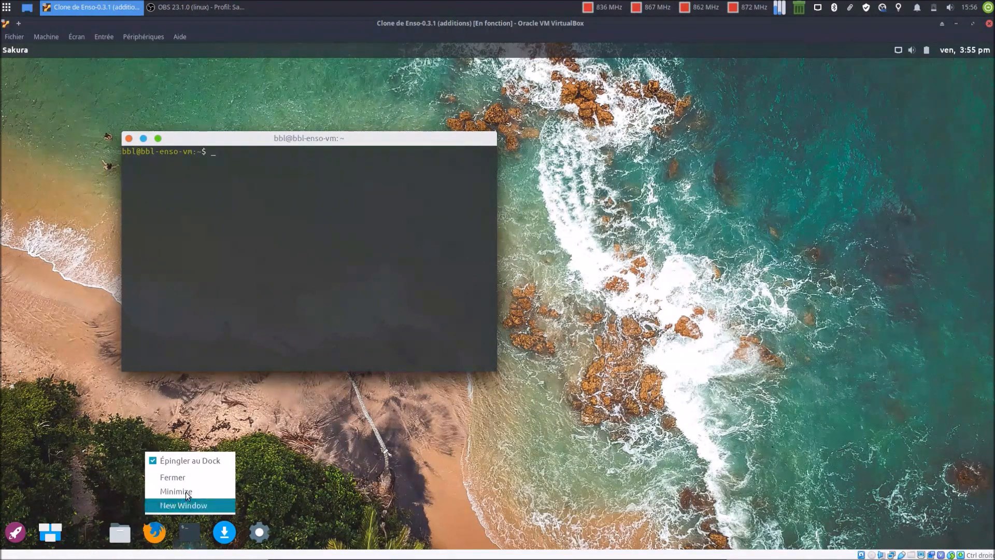
left_click(346, 460)
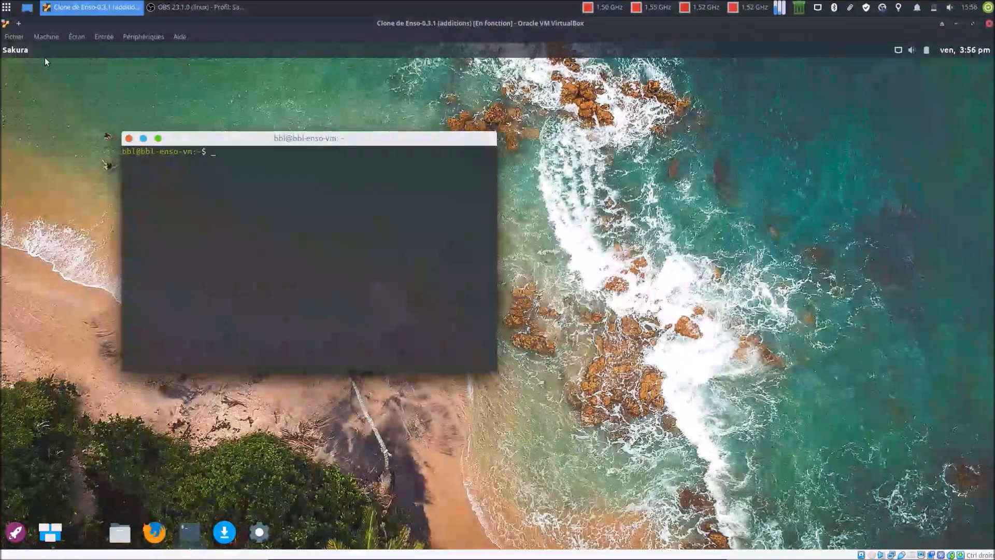
left_click(15, 50)
left_click(24, 66)
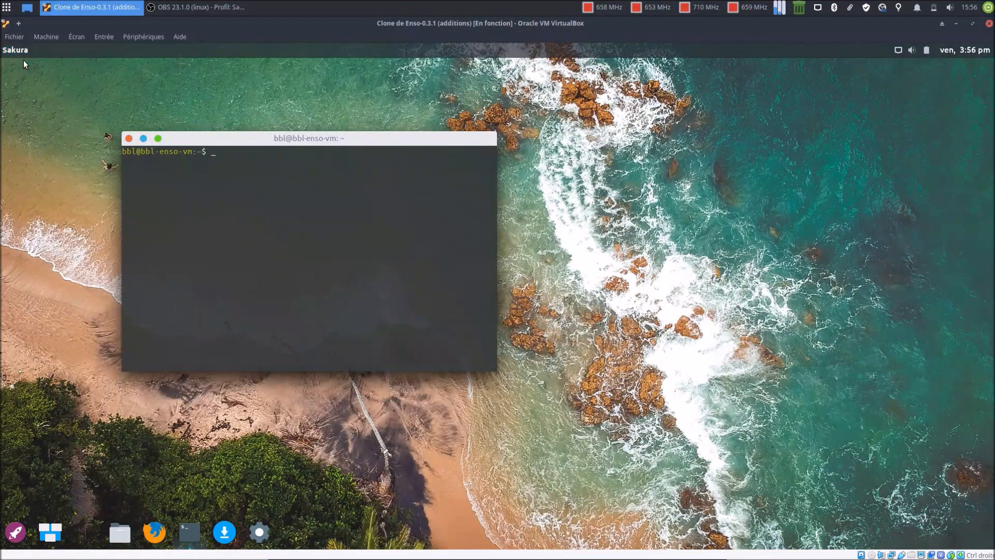
Start htop in the first terminal and run sudo apt update in a second one, authenticating with the account password.
left_click(355, 204)
type("htop")
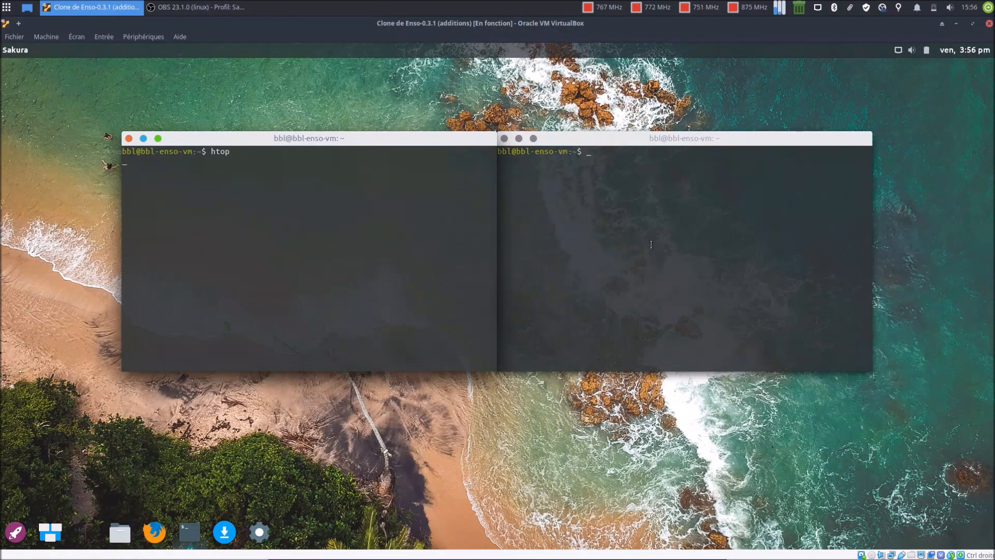
left_click(675, 164)
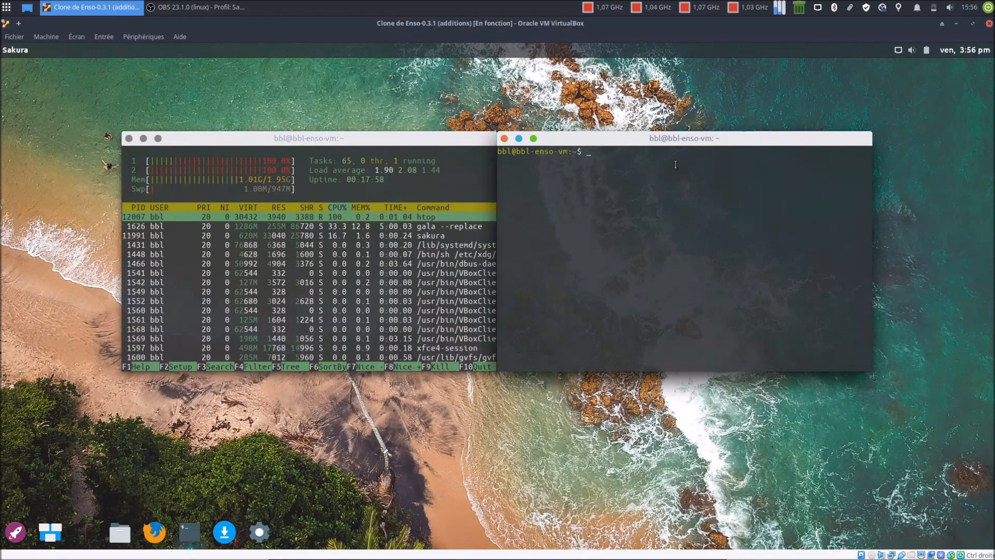
type("sudo apt update")
key("Return")
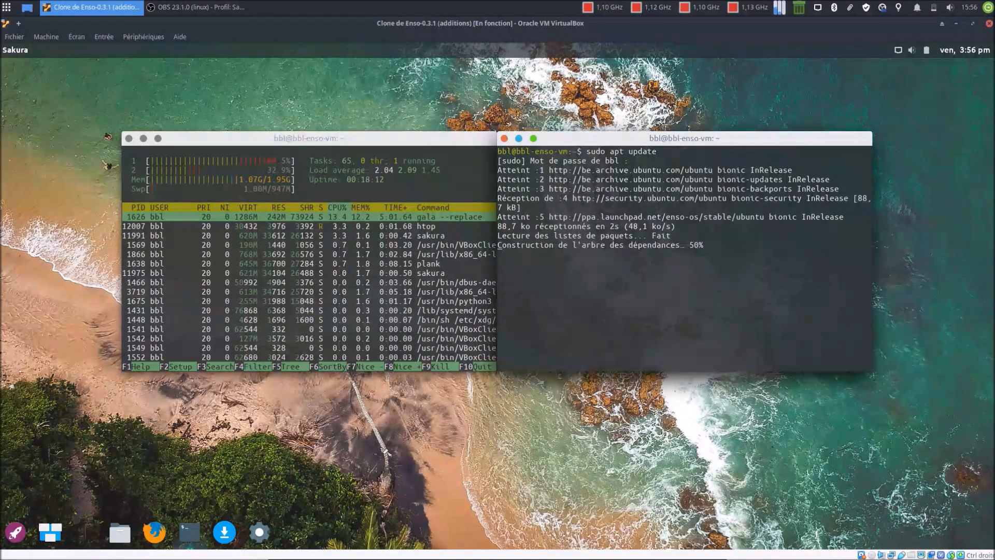
Install the available package updates with sudo apt upgrade, accepting the installation with o.
key("Up")
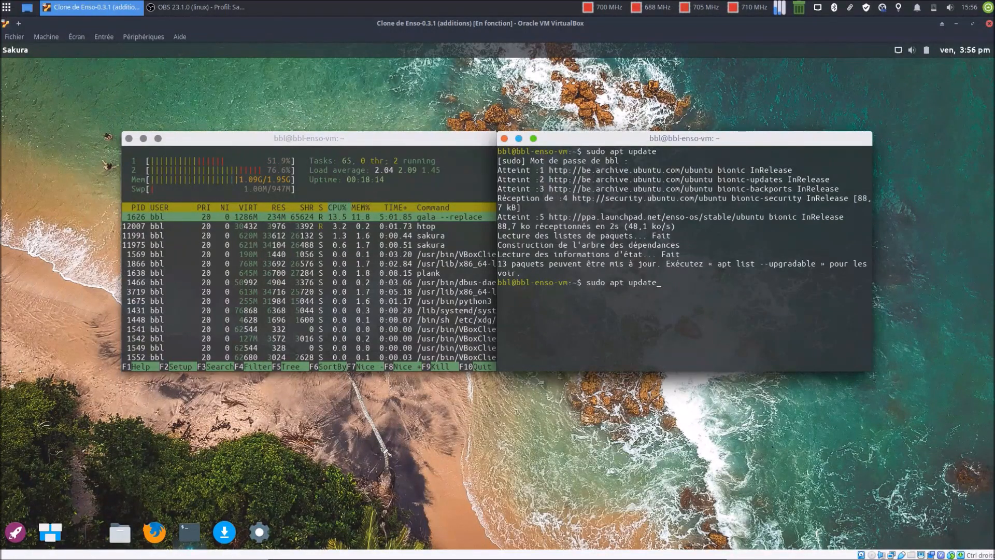
key("BackSpace")
key("BackSpace")
type("gra")
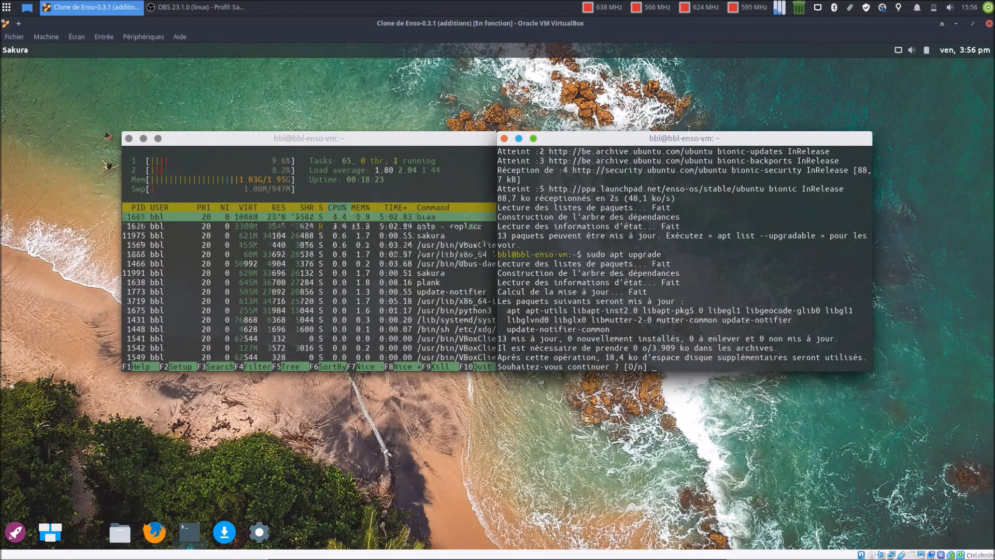
type("o")
key("Return")
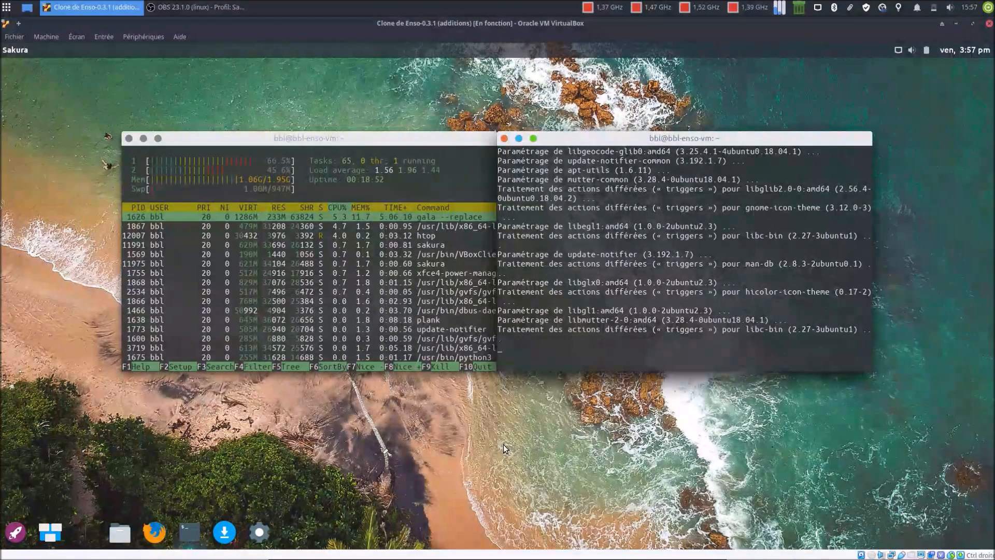
Recheck for remaining updates by running sudo apt update && sudo apt upgrade as one command.
key("Up")
key("Up")
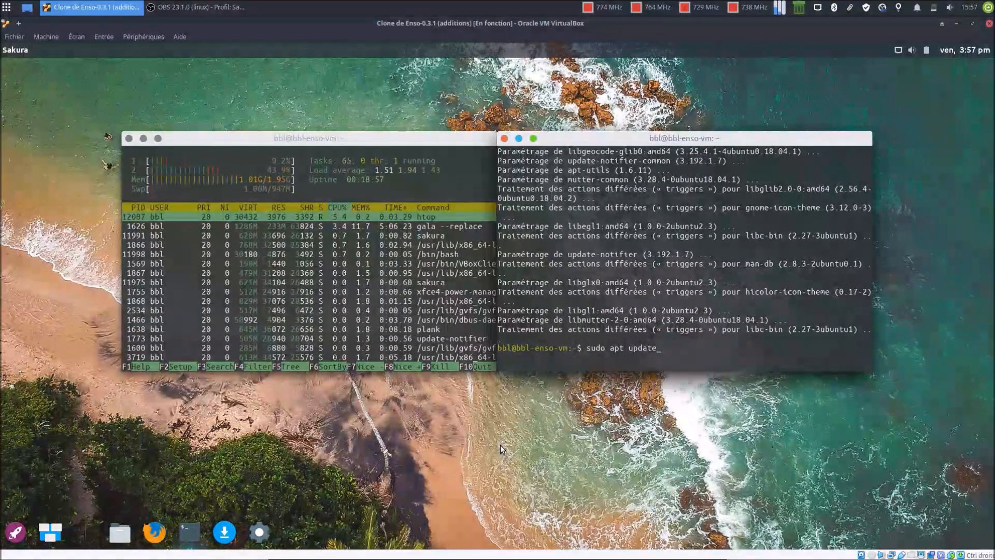
type("&& sudo apt upgra")
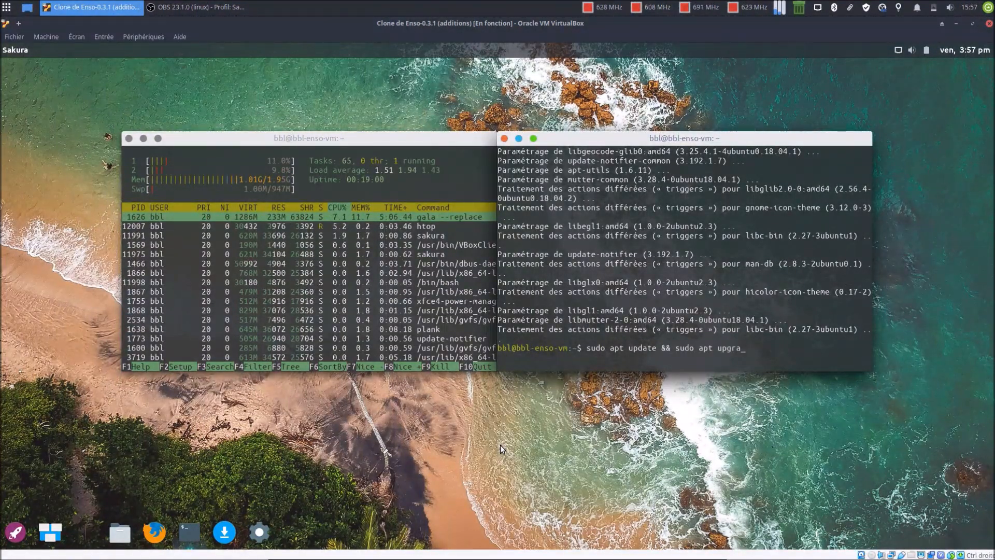
key("Return")
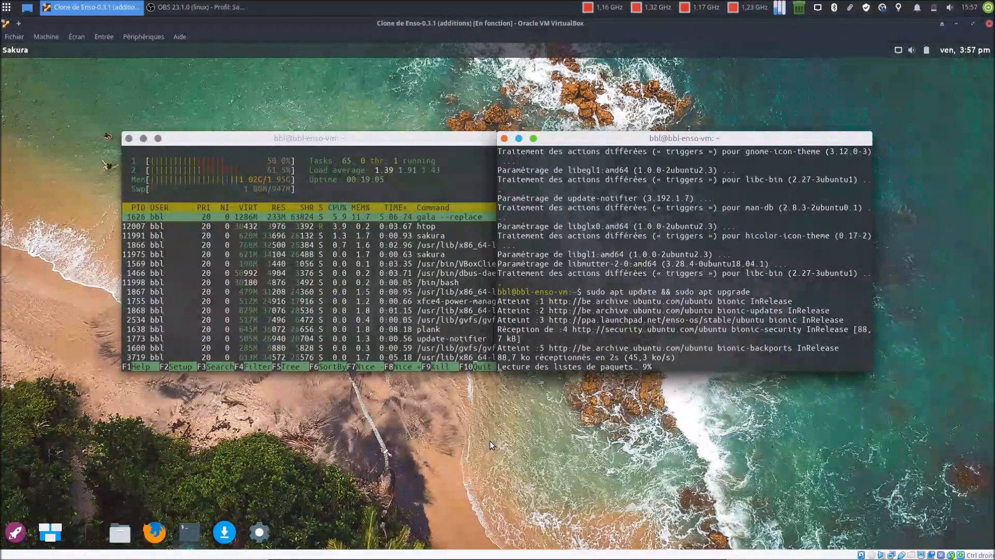
Close the terminal running htop despite its active process, and maximize the remaining terminal.
left_click(128, 138)
left_click(362, 288)
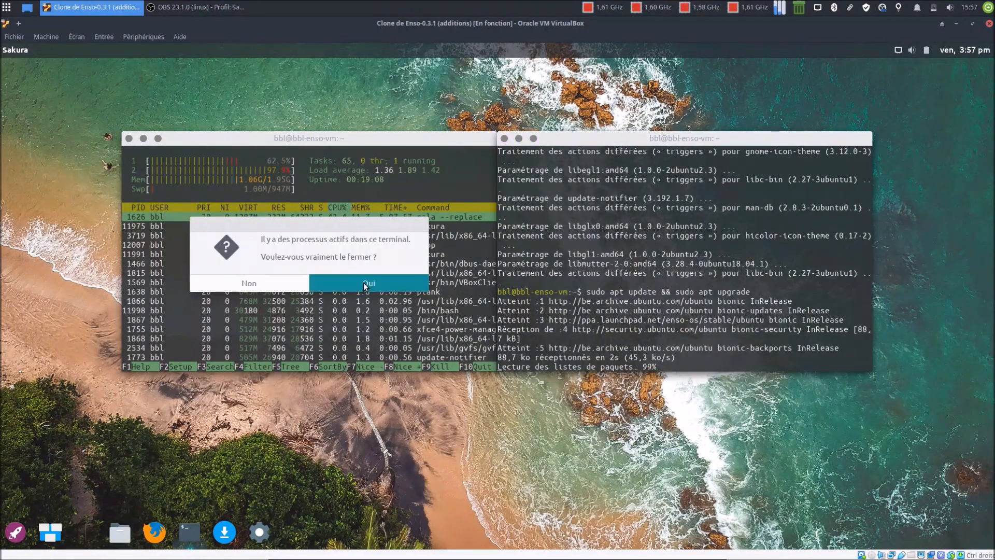
left_click(534, 139)
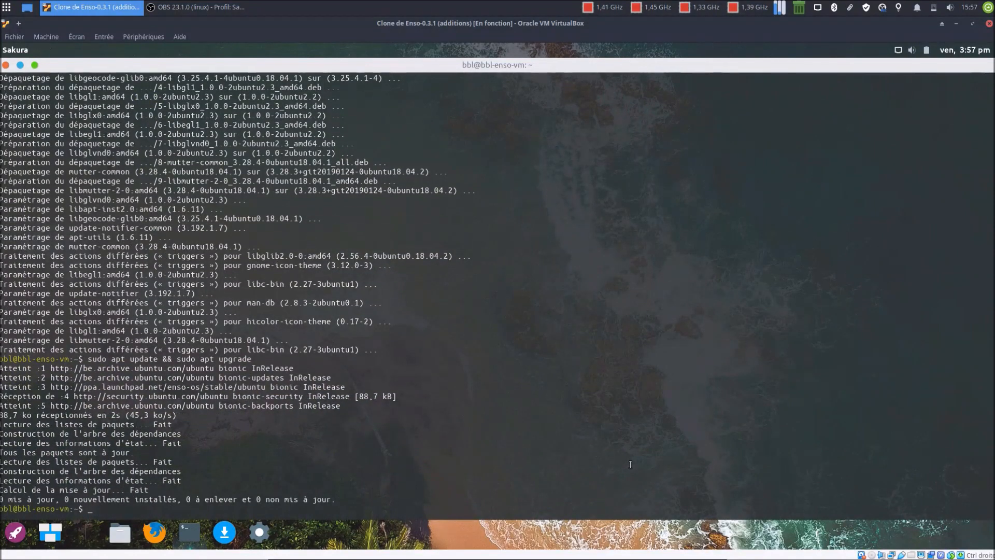
Reboot the virtual machine with sudo reboot and log back in with the account password.
type("sudo reboot")
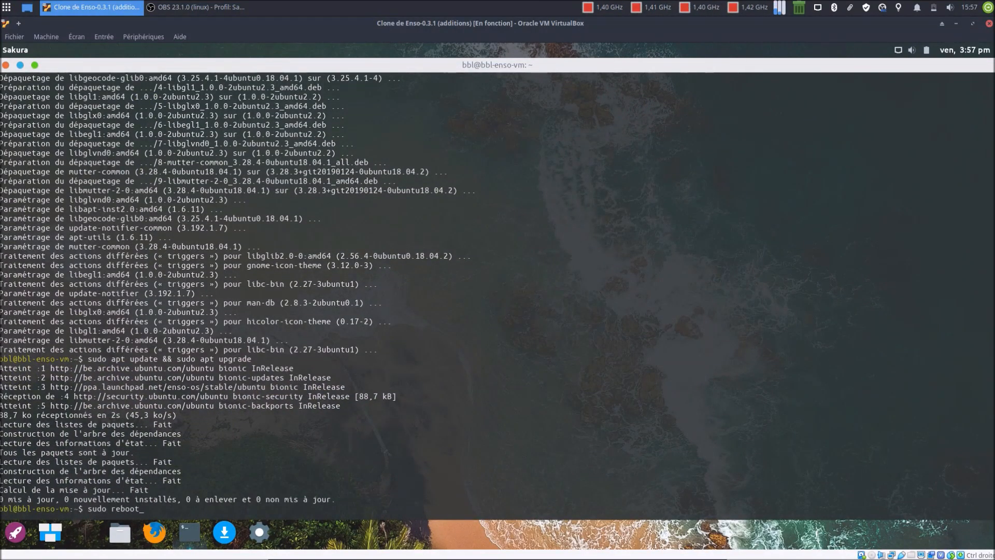
key("Return")
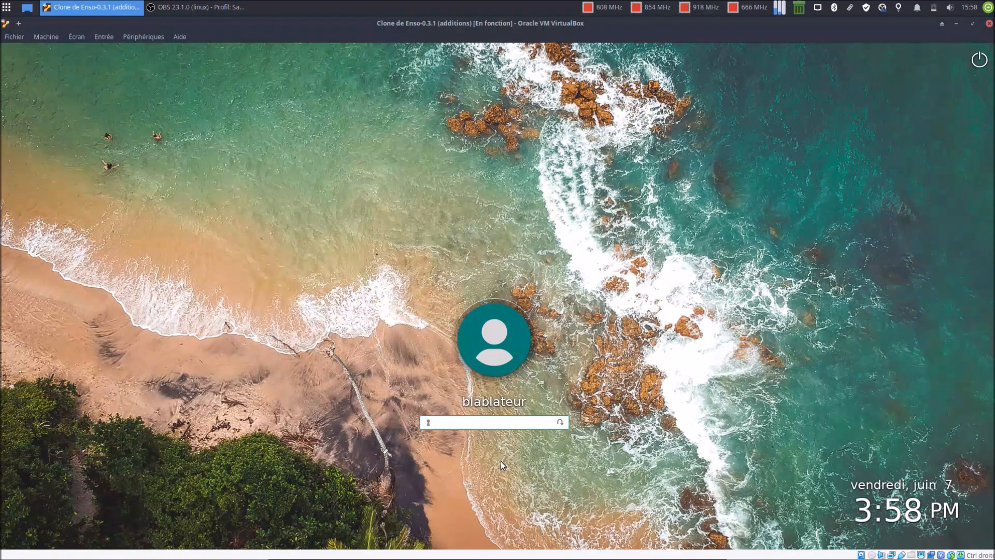
type("******")
key("Return")
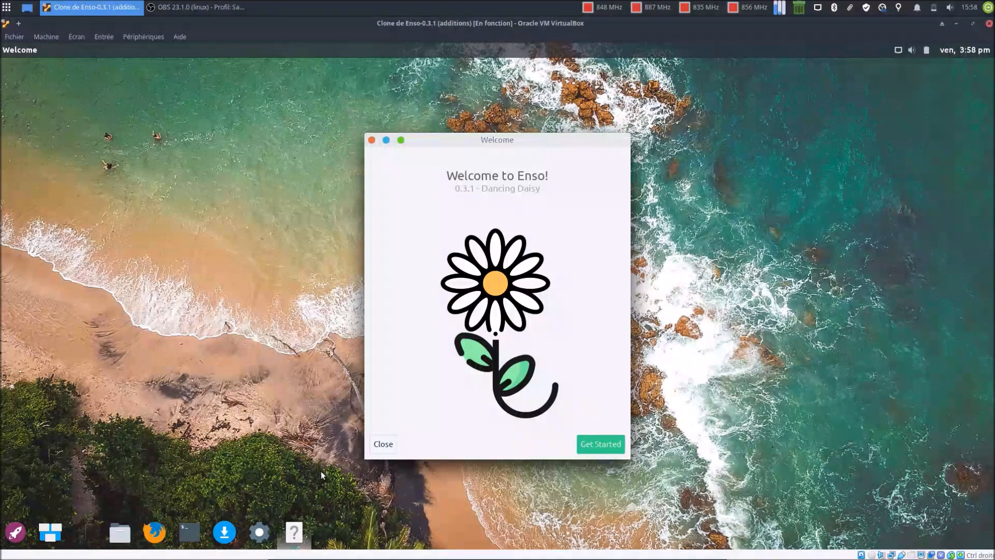
View the getting-started options of the Enso Welcome window and close it.
left_click(594, 444)
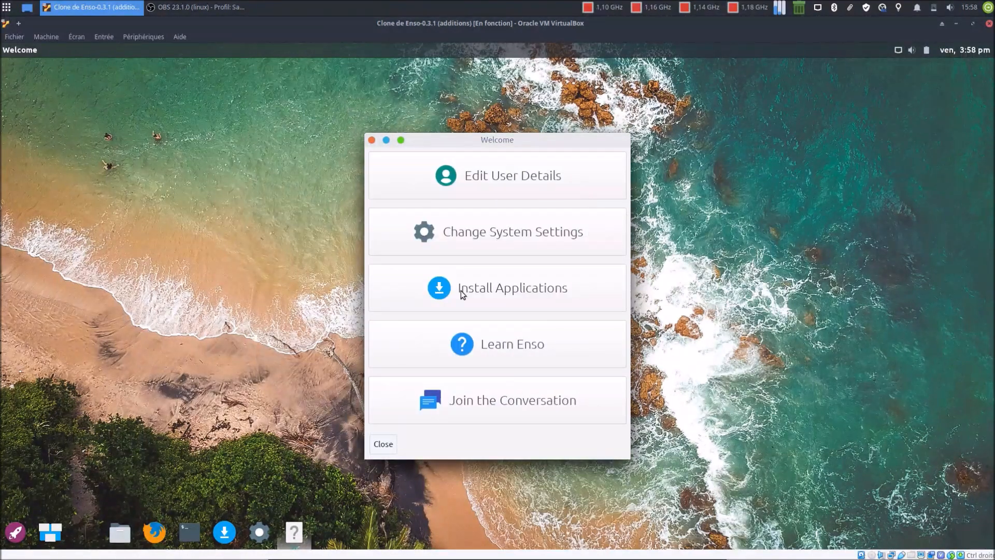
left_click(371, 140)
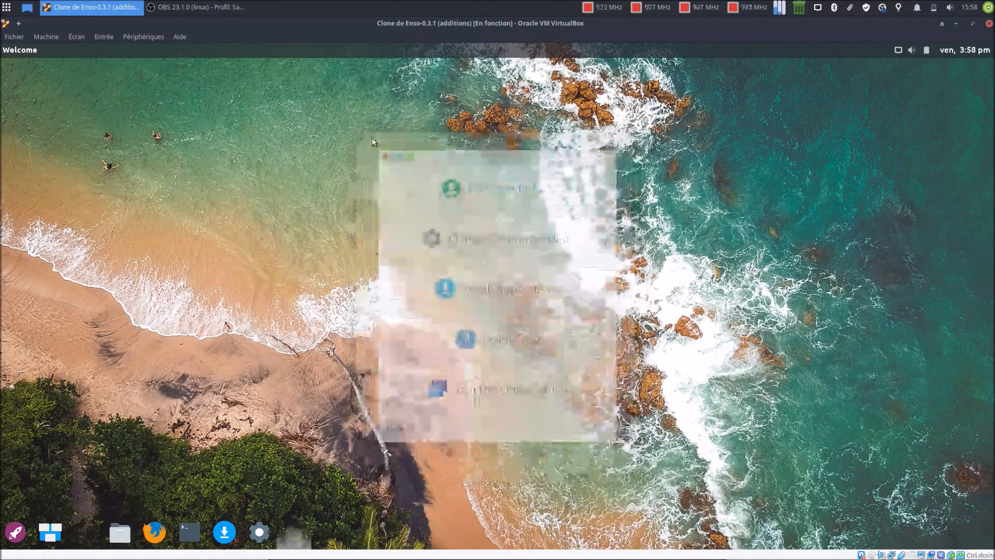
Launch the Calculatrice de MATE and Capture d'écran applications from the Accessoires category.
left_click(15, 532)
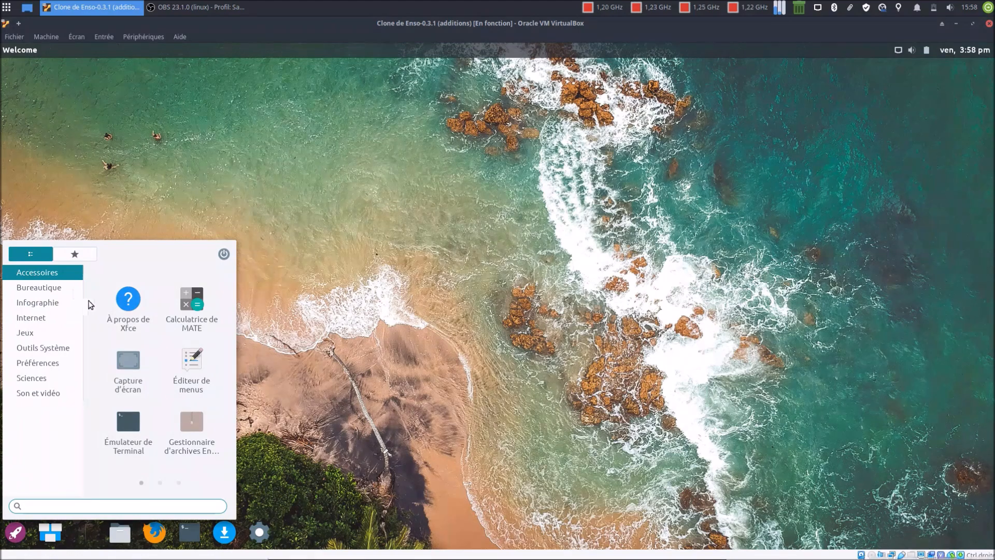
left_click(190, 301)
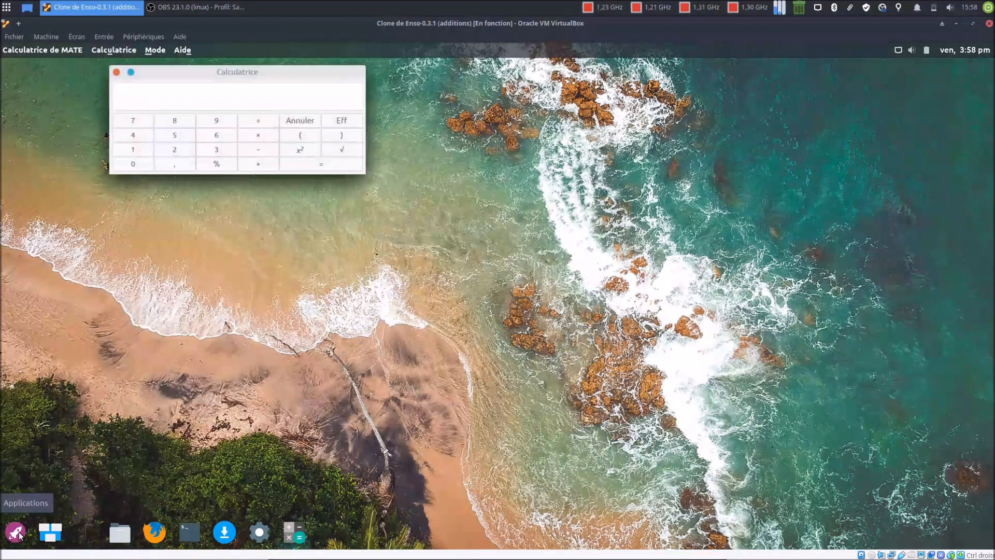
left_click(15, 532)
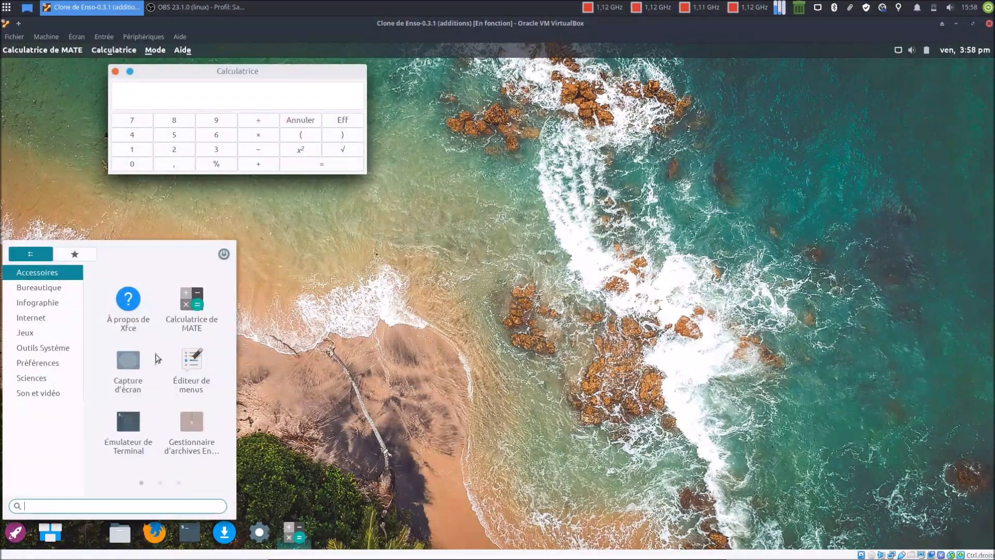
left_click(128, 365)
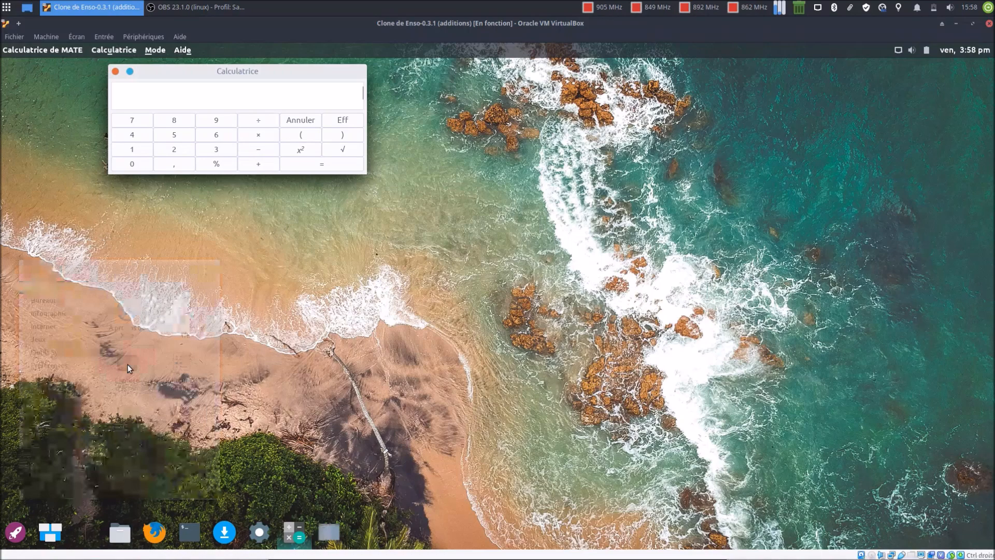
Launch the Gestionnaire d'archives and the Mousepad text editor from the Accessoires category.
left_click(15, 532)
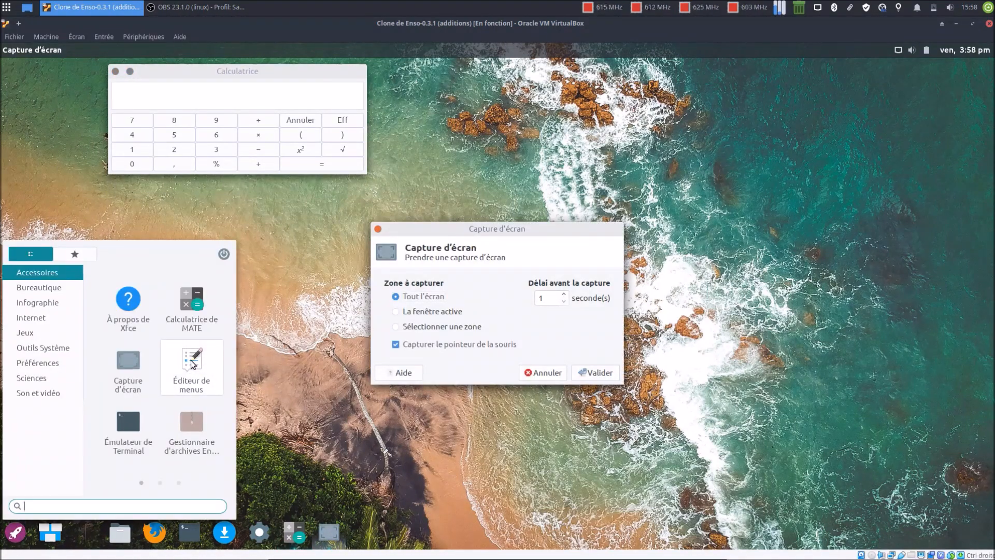
left_click(194, 425)
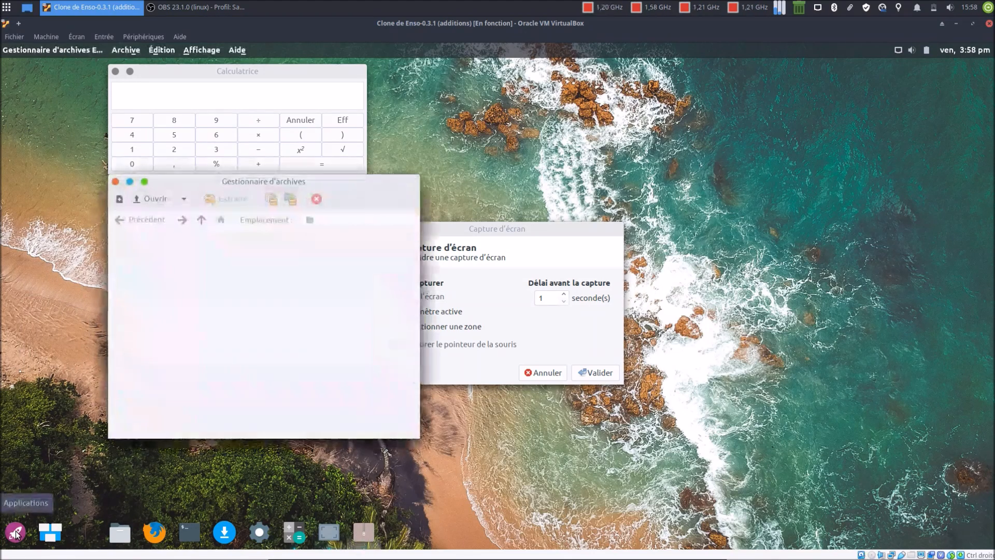
left_click(15, 531)
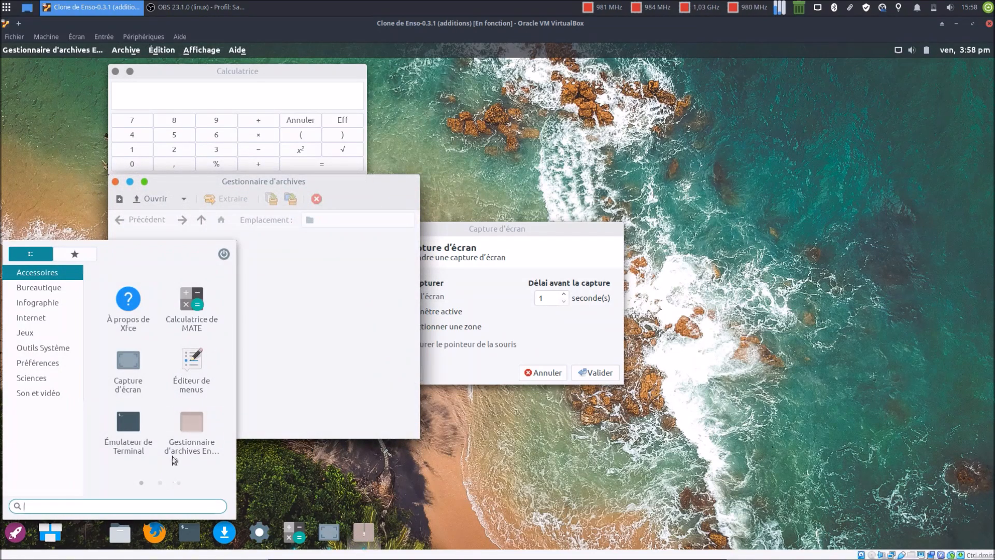
scroll(173, 459, "down", 1)
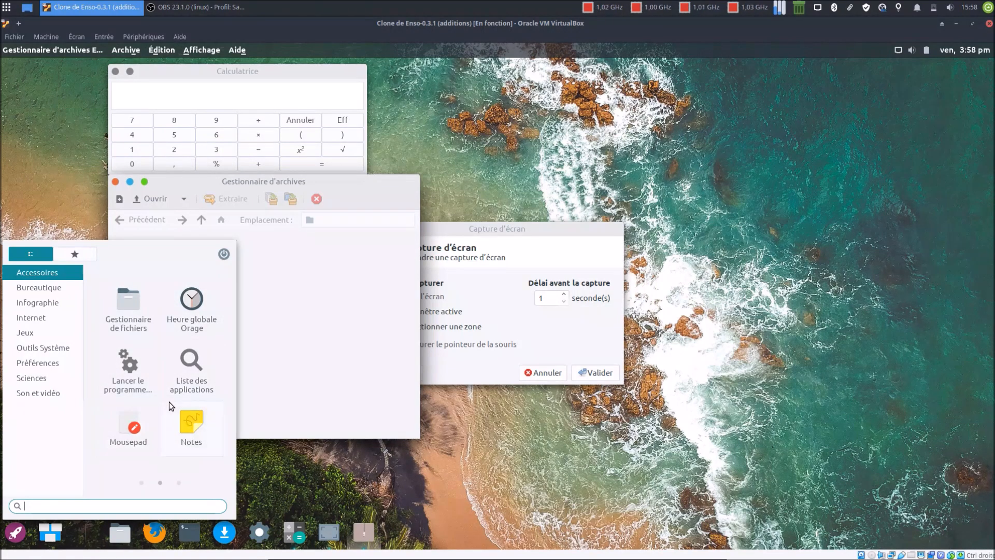
left_click(130, 428)
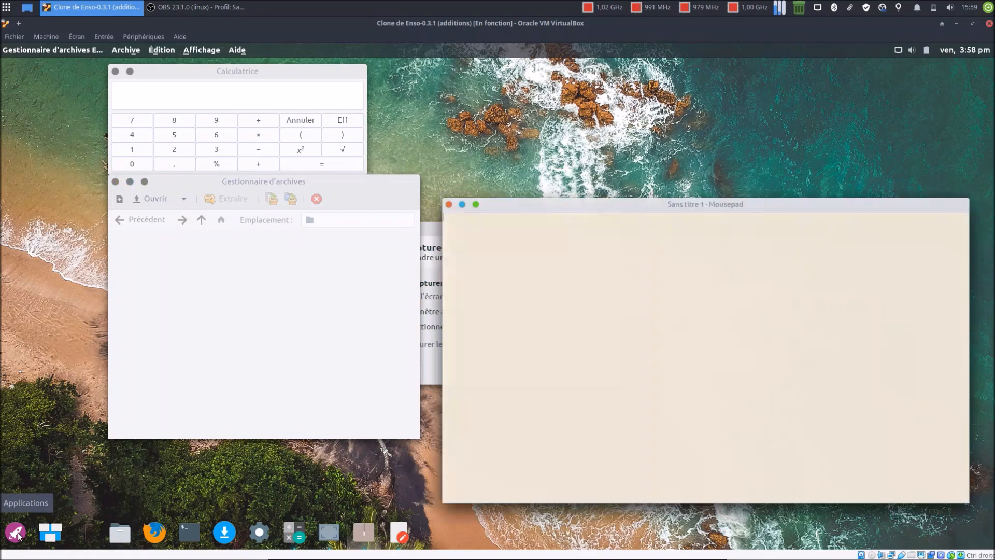
Review the remaining Accessoires applications and the desktop's context options, leaving both without choosing anything.
left_click(16, 539)
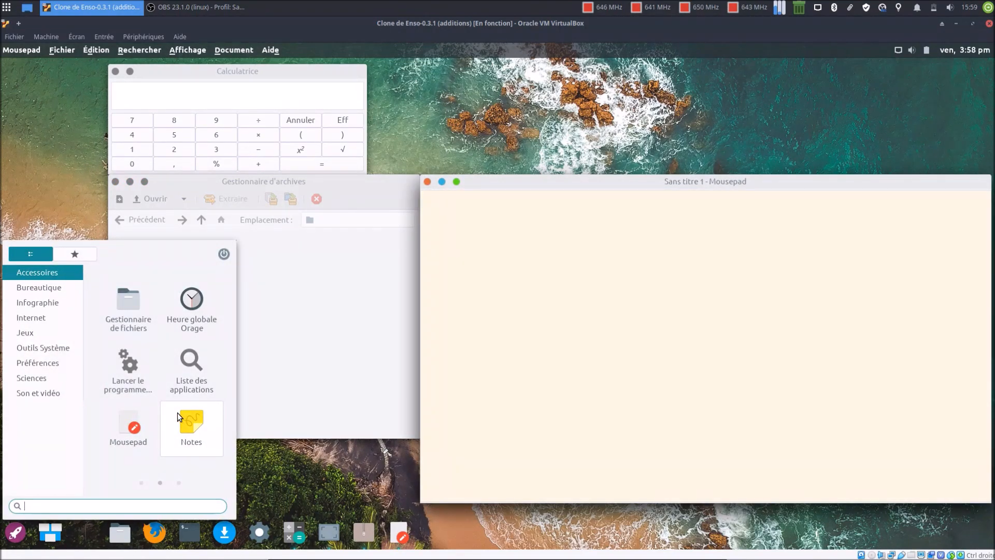
scroll(162, 408, "down", 1)
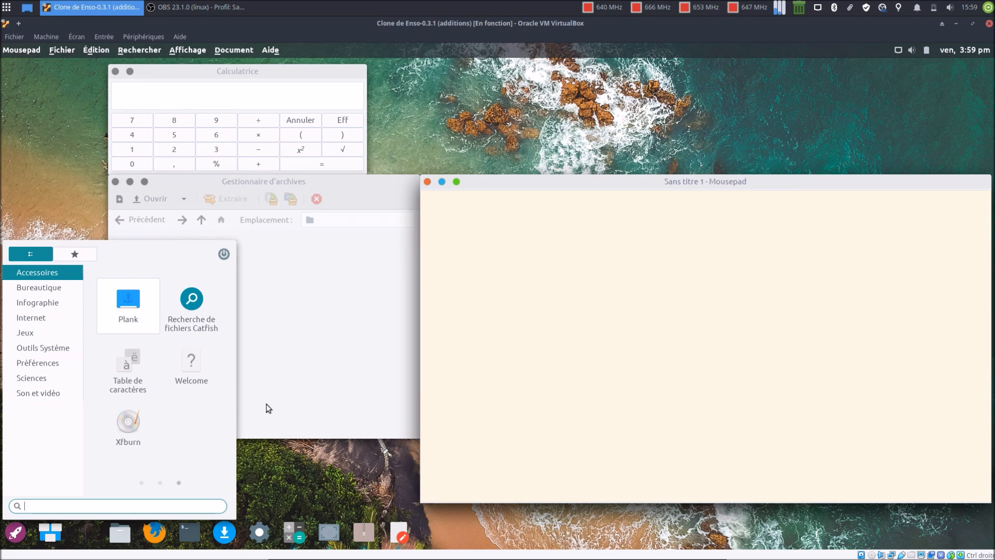
left_click(384, 469)
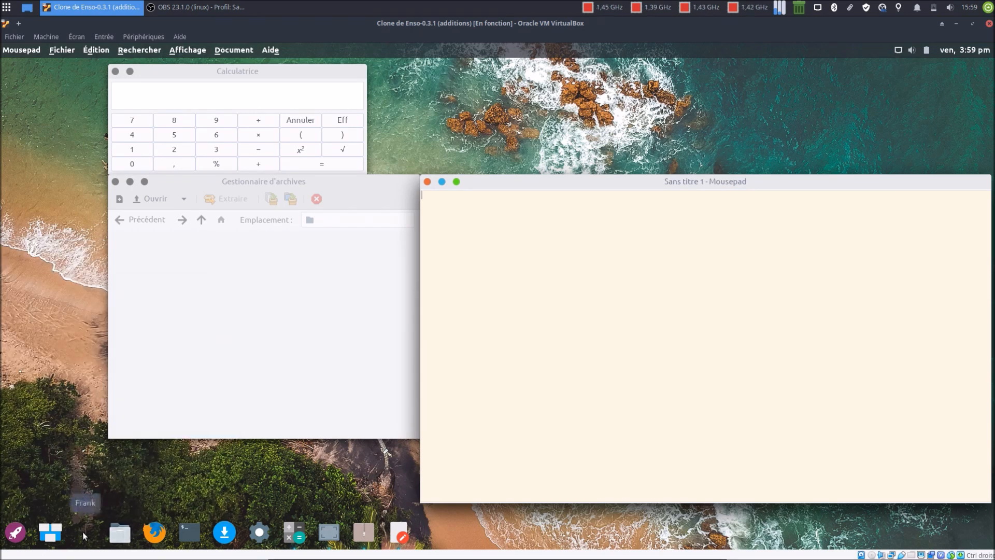
left_click(21, 537)
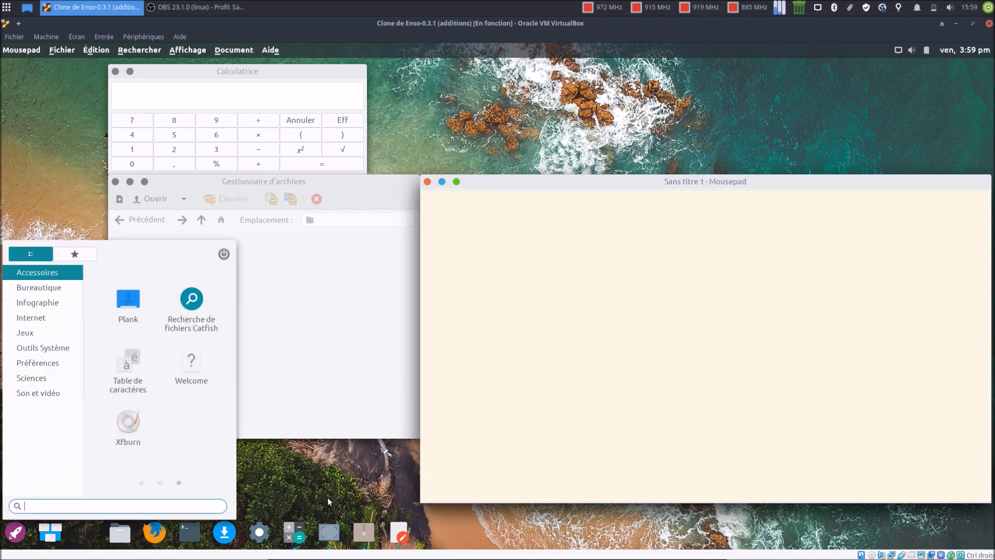
left_click(299, 486)
right_click(459, 522)
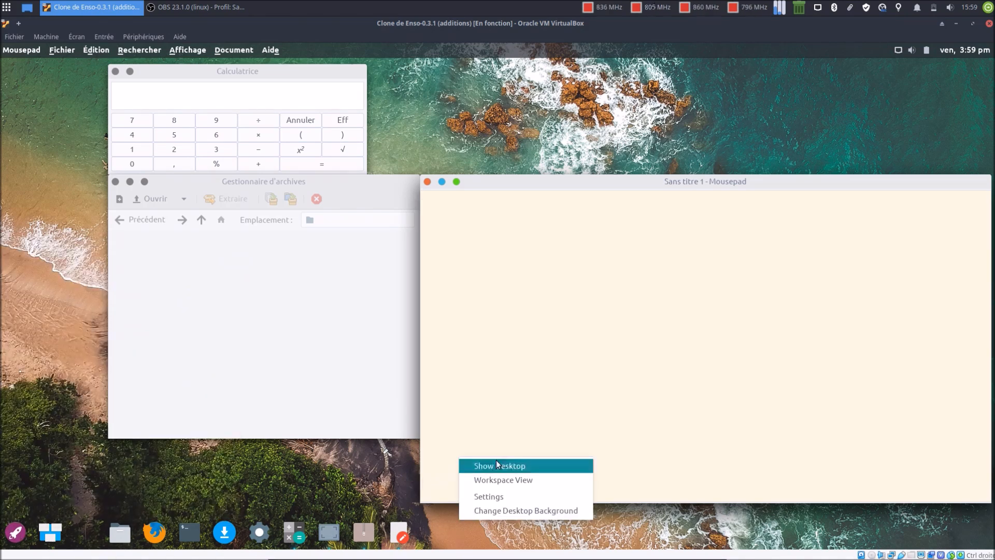
left_click(226, 493)
Launch Plank from the Accessoires category and try to close it with the Fermer option of its dock item.
left_click(15, 532)
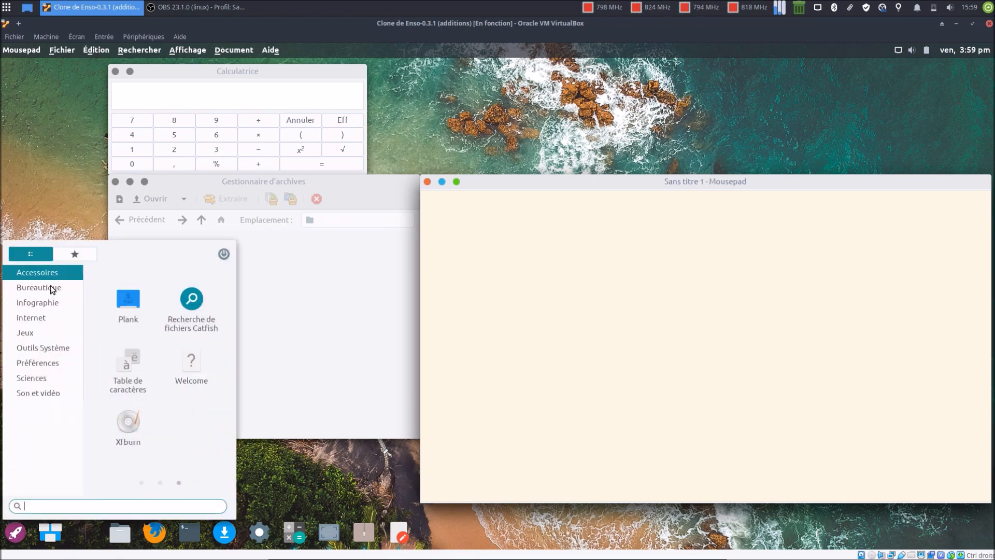
left_click(131, 300)
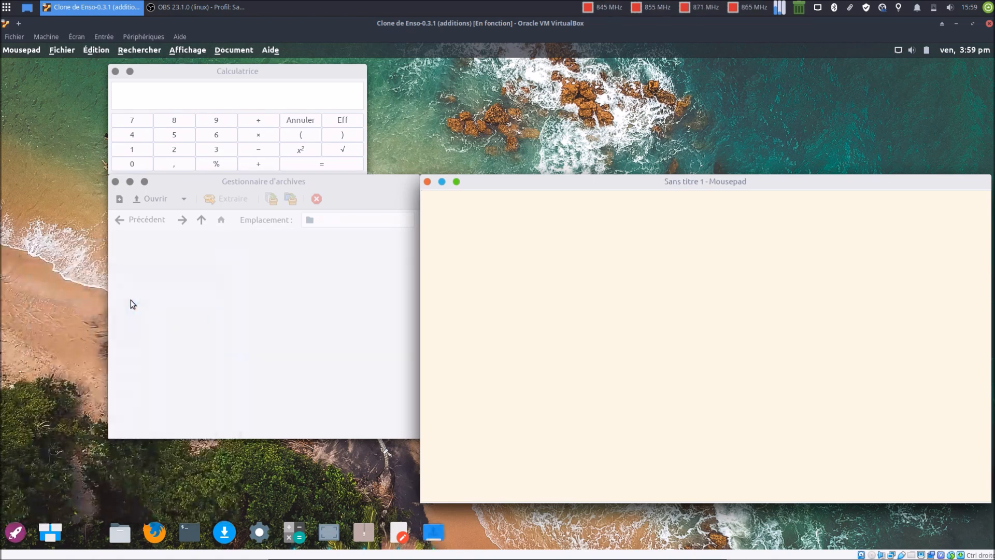
right_click(436, 535)
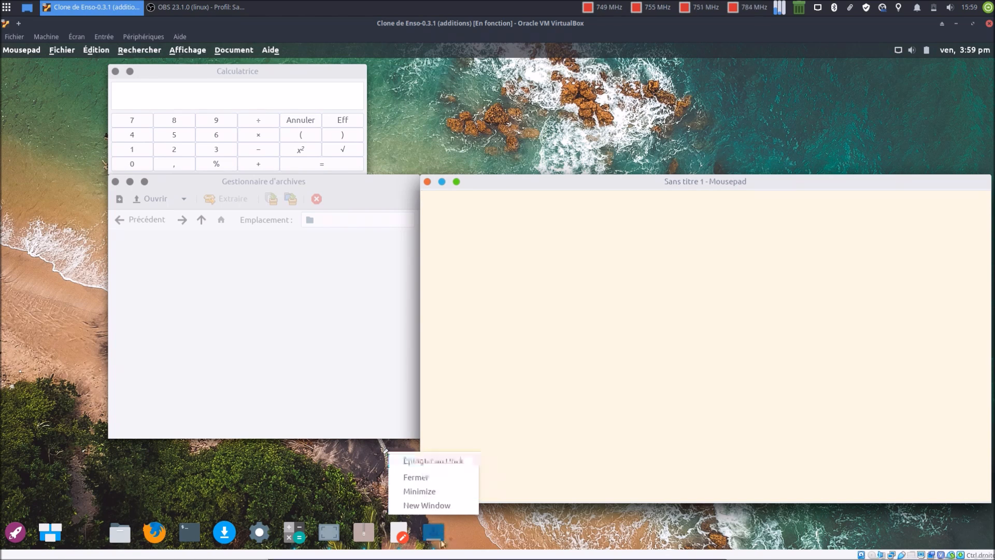
left_click(410, 480)
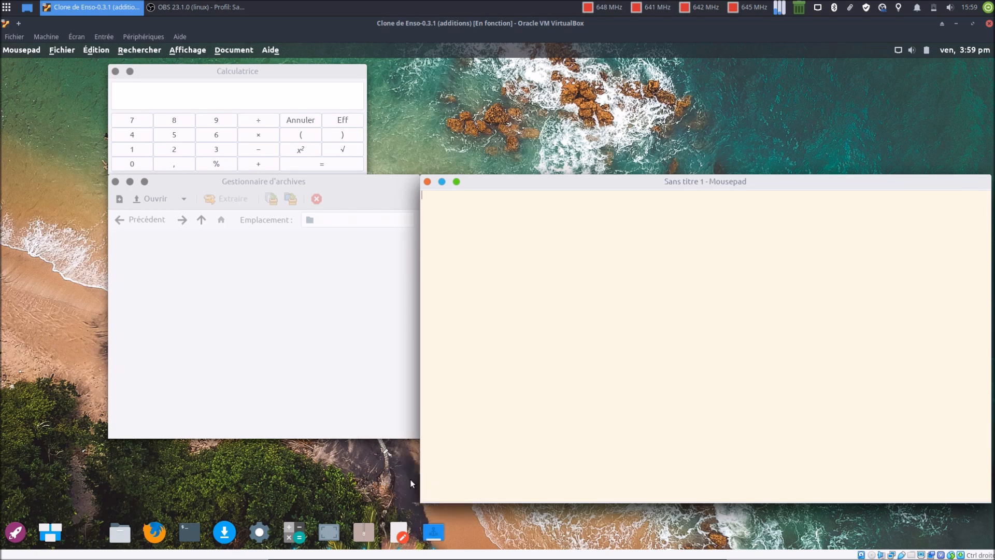
right_click(433, 536)
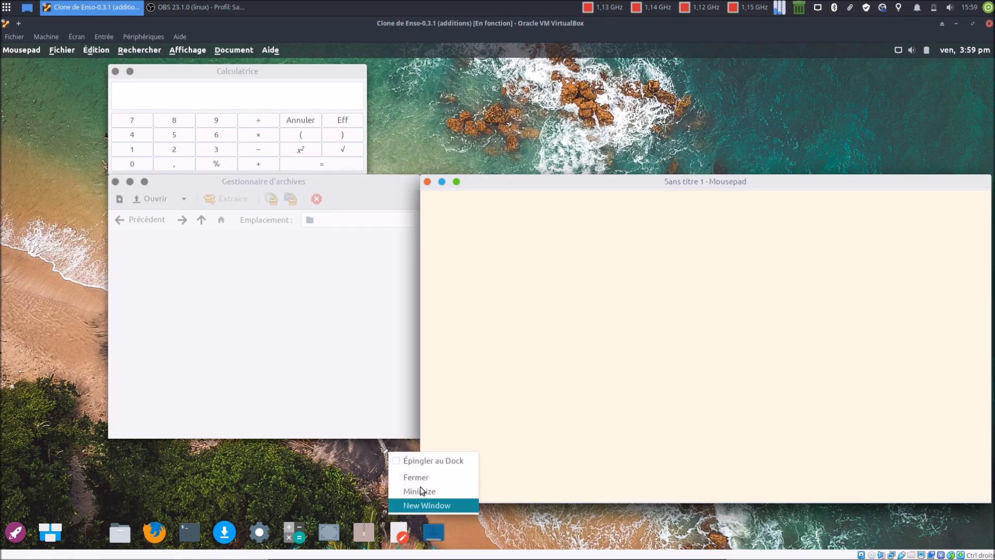
left_click(423, 480)
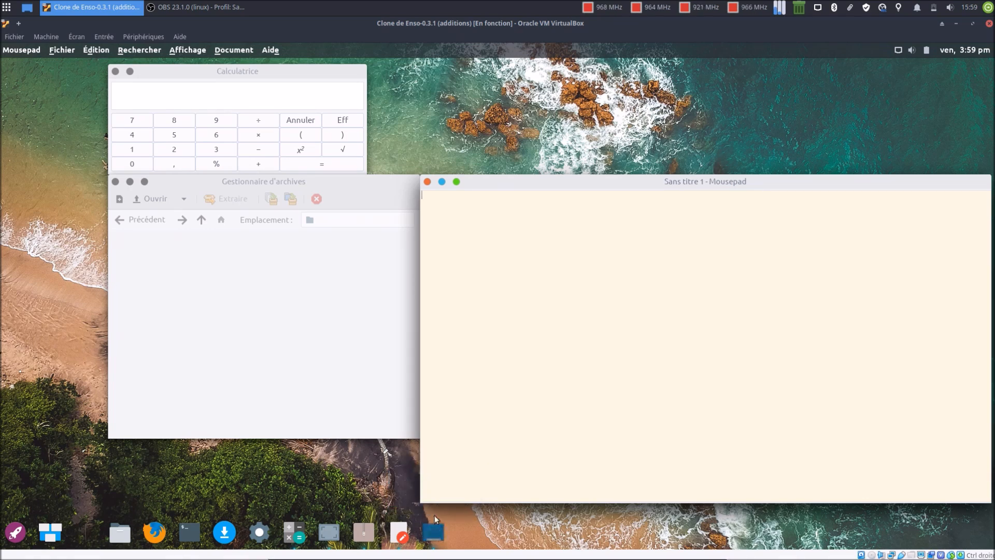
Examine the context options of the dock and its items, including Firefox and Plank, without choosing any.
right_click(466, 527)
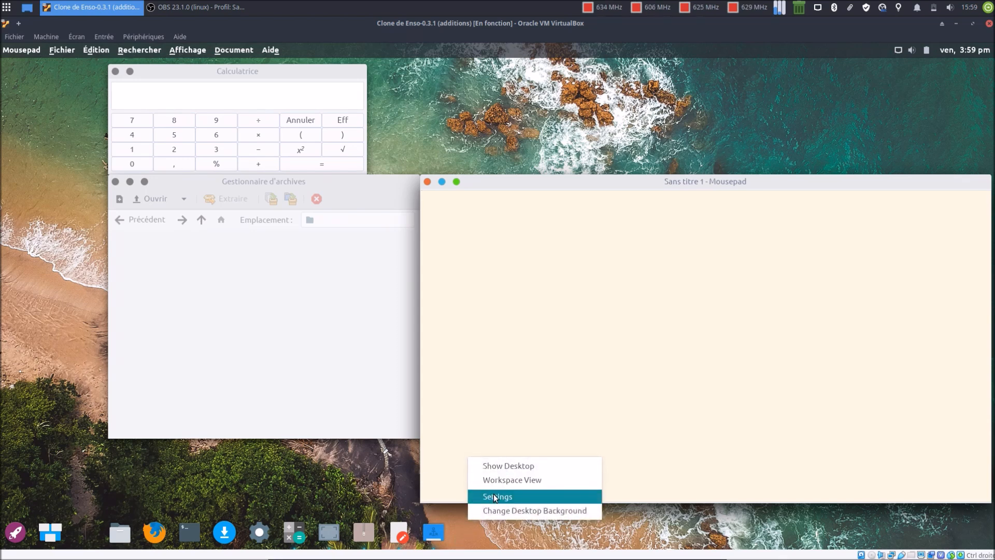
left_click(146, 527)
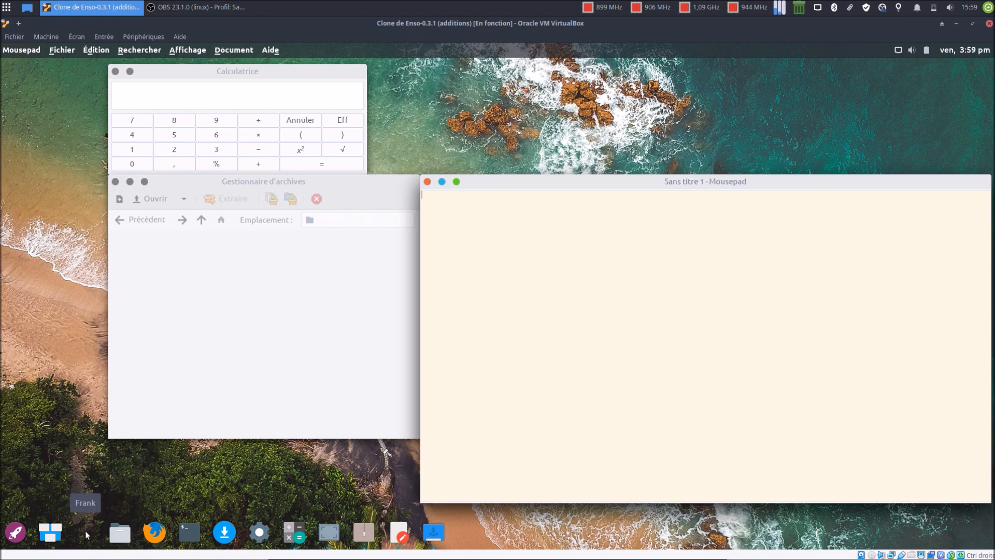
right_click(46, 534)
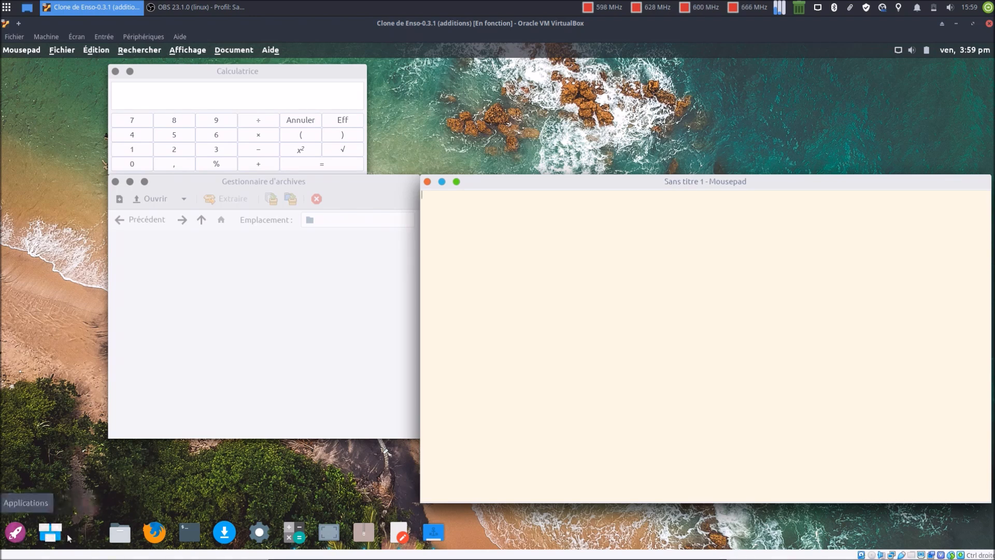
right_click(122, 533)
right_click(149, 534)
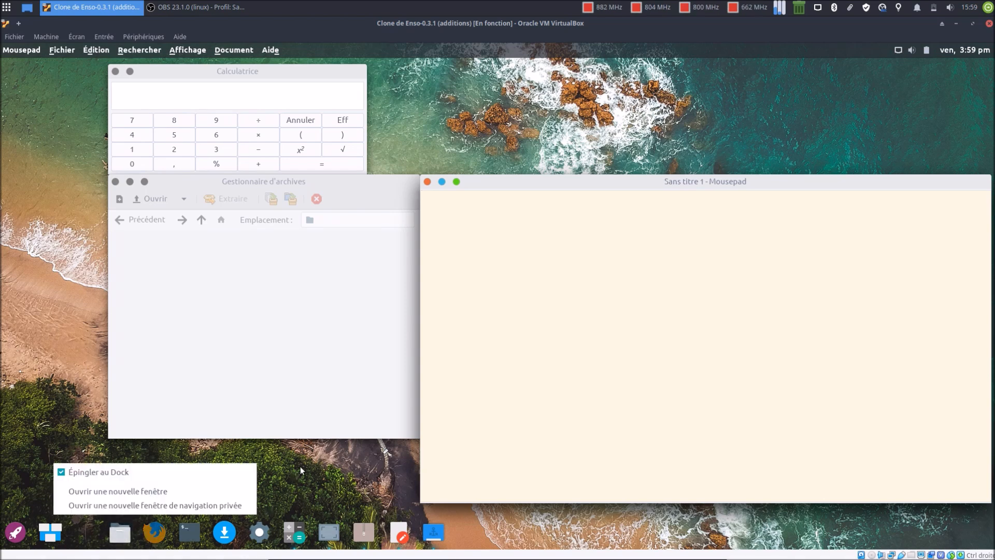
right_click(434, 543)
right_click(435, 530)
left_click(434, 530)
right_click(436, 534)
left_click(436, 534)
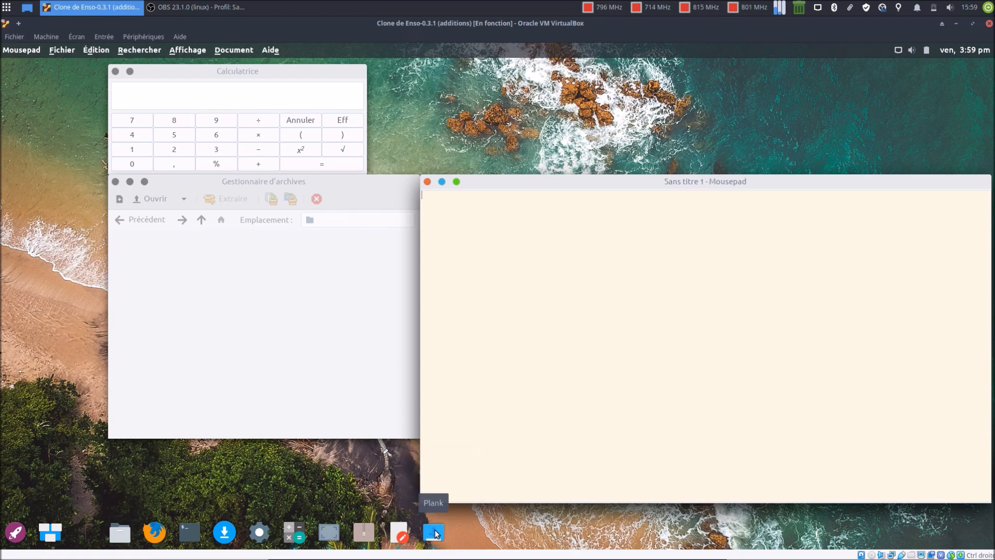
Close the Mousepad, Calculatrice, Gestionnaire d'archives and Capture d'écran windows, and try again to close Plank.
left_click(428, 182)
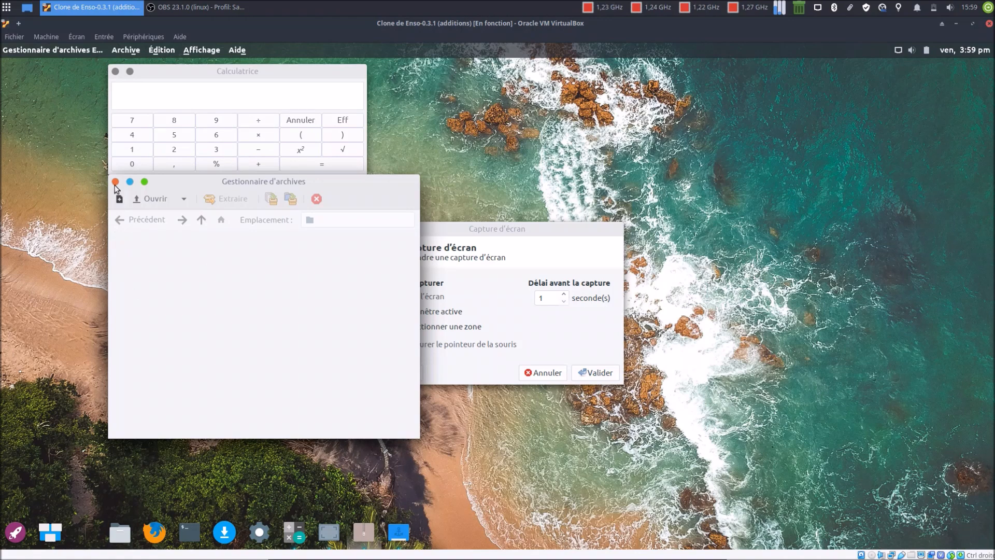
left_click(115, 72)
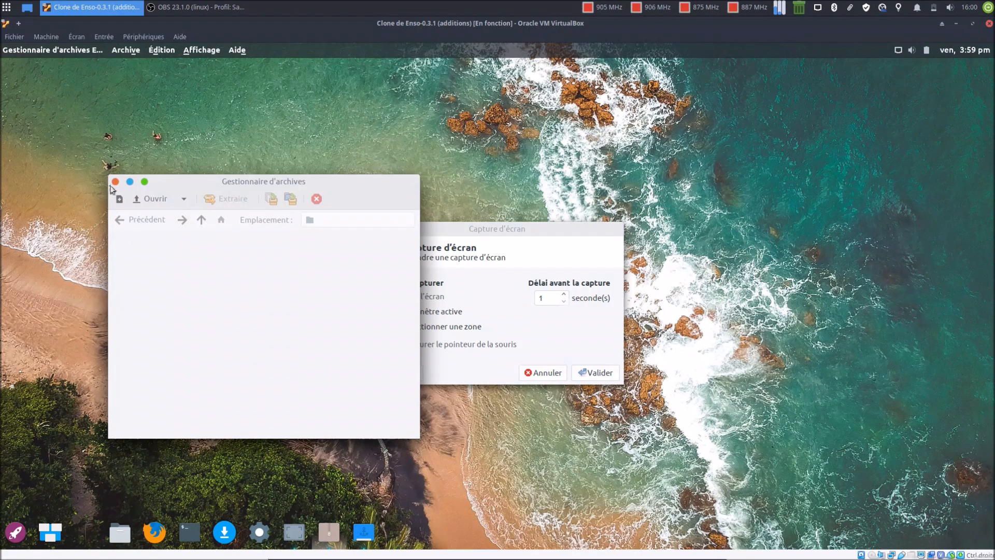
left_click(115, 181)
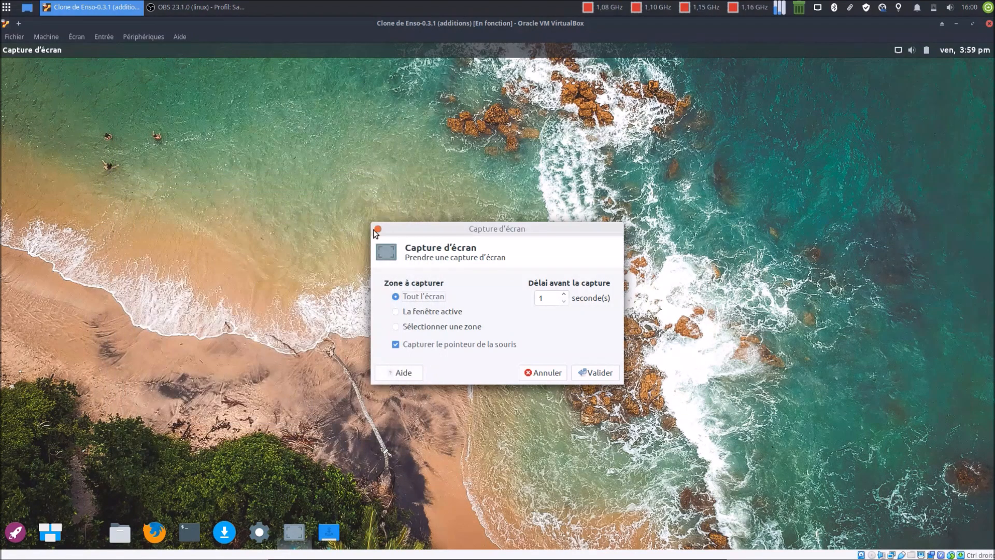
left_click(378, 228)
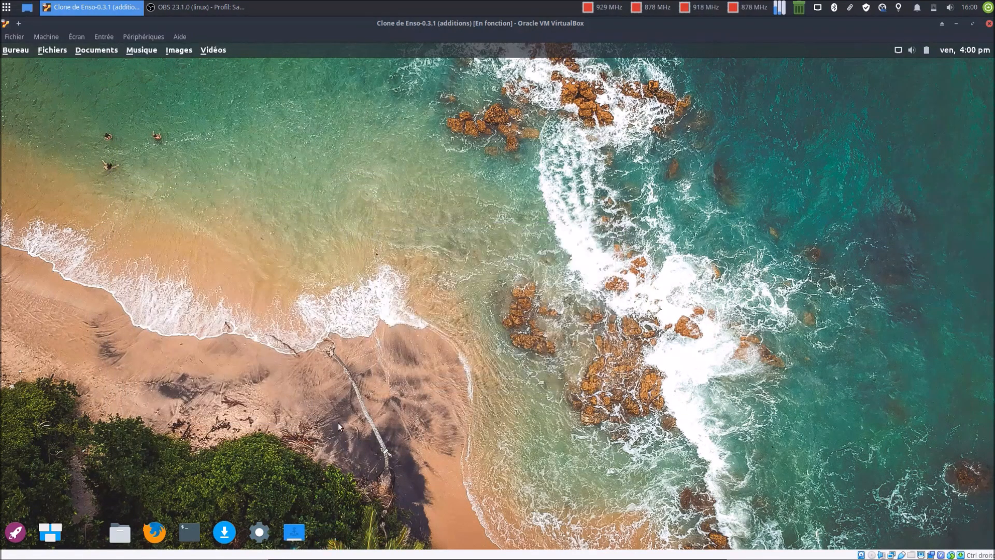
right_click(293, 536)
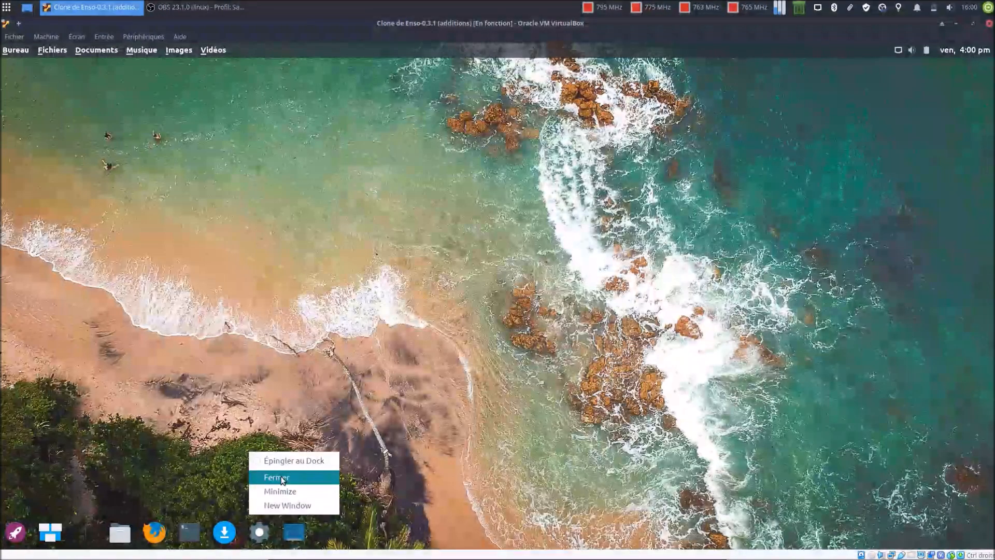
left_click(279, 477)
Review the applications listed in the Bureautique and Infographie categories.
left_click(15, 531)
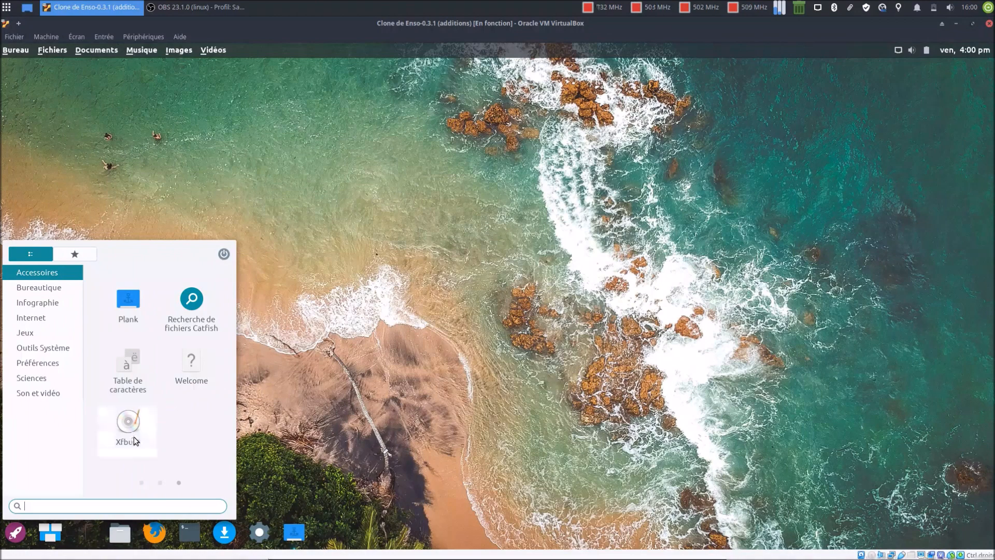
left_click(50, 289)
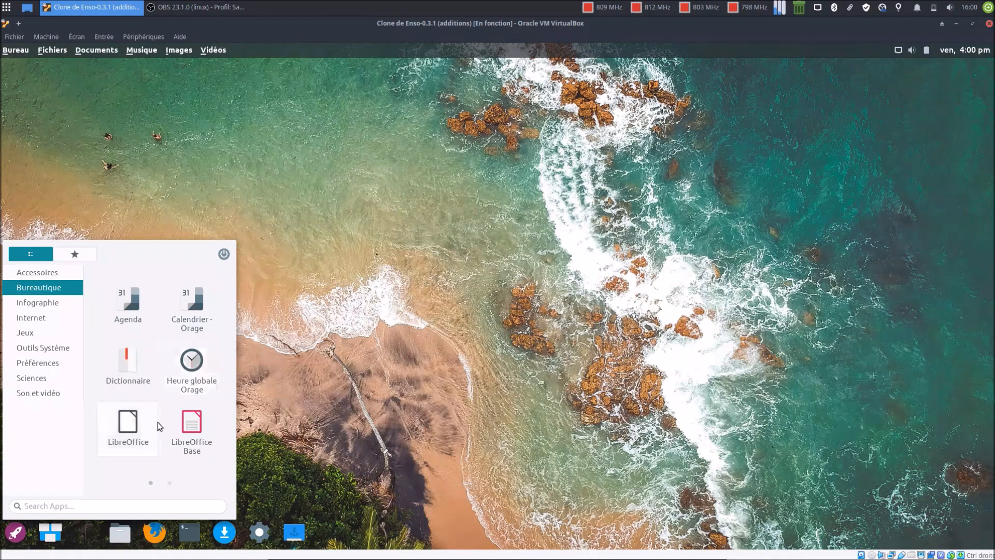
scroll(157, 421, "down", 1)
scroll(156, 421, "up", 1)
scroll(156, 421, "down", 1)
scroll(155, 422, "up", 1)
scroll(155, 421, "down", 1)
scroll(155, 421, "up", 1)
left_click(48, 303)
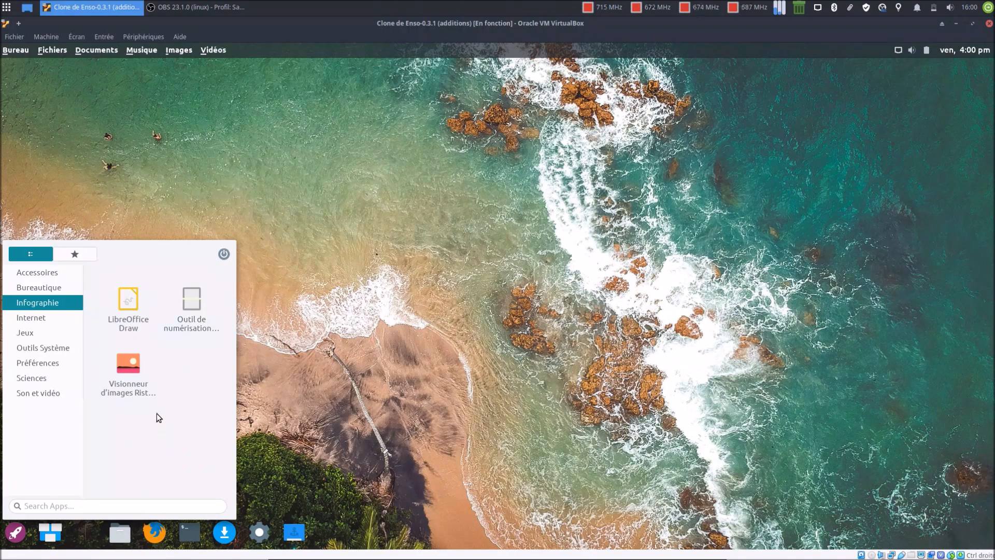
Launch the Transmission BitTorrent client from the Internet category and accept its file-sharing notice.
left_click(39, 317)
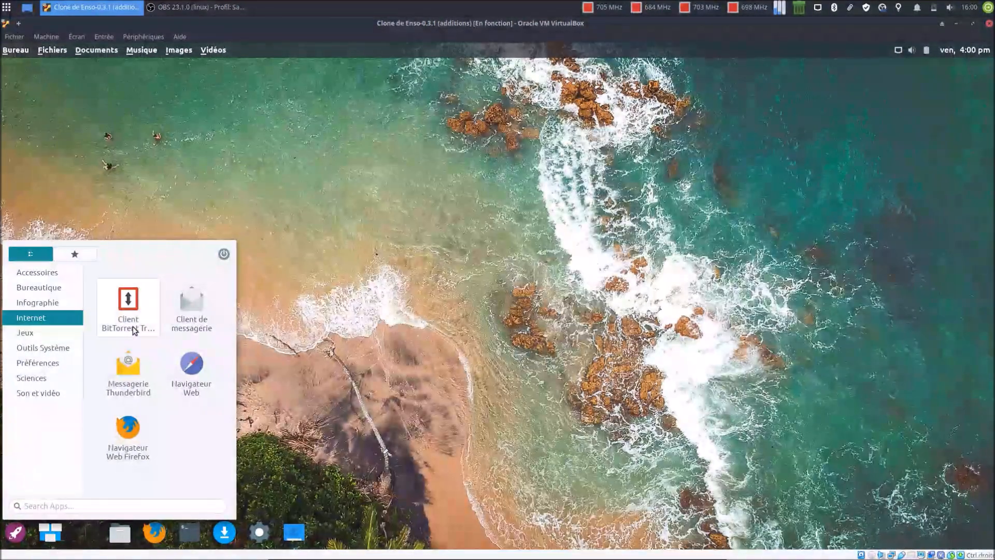
left_click(134, 331)
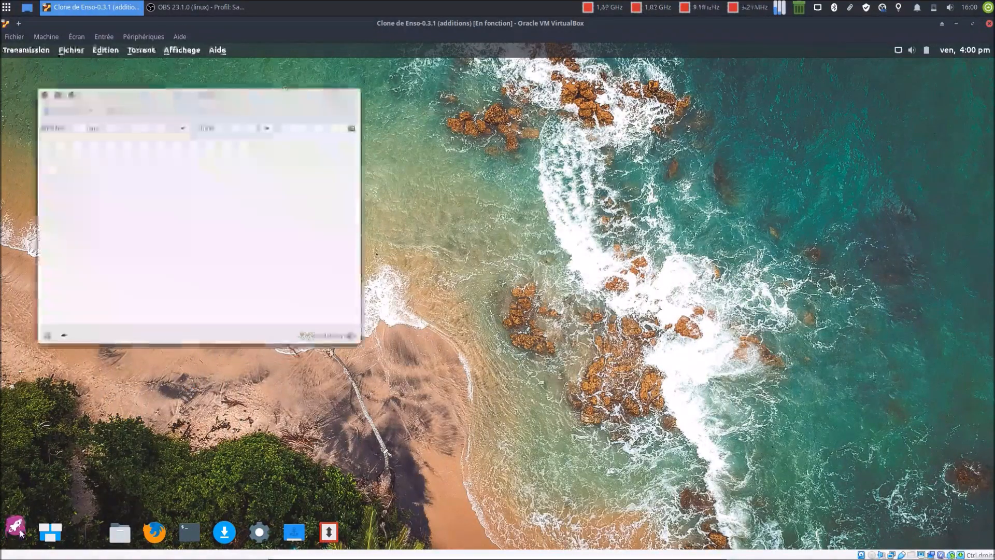
left_click(20, 533)
left_click(289, 255)
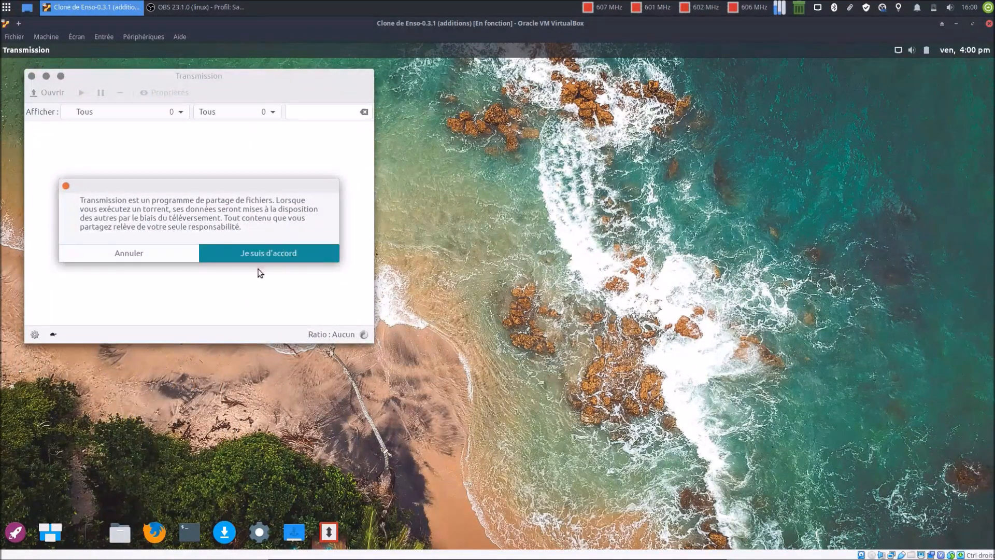
left_click(260, 256)
Launch Client de messagerie from the Internet category and close the Transmission window.
left_click(16, 532)
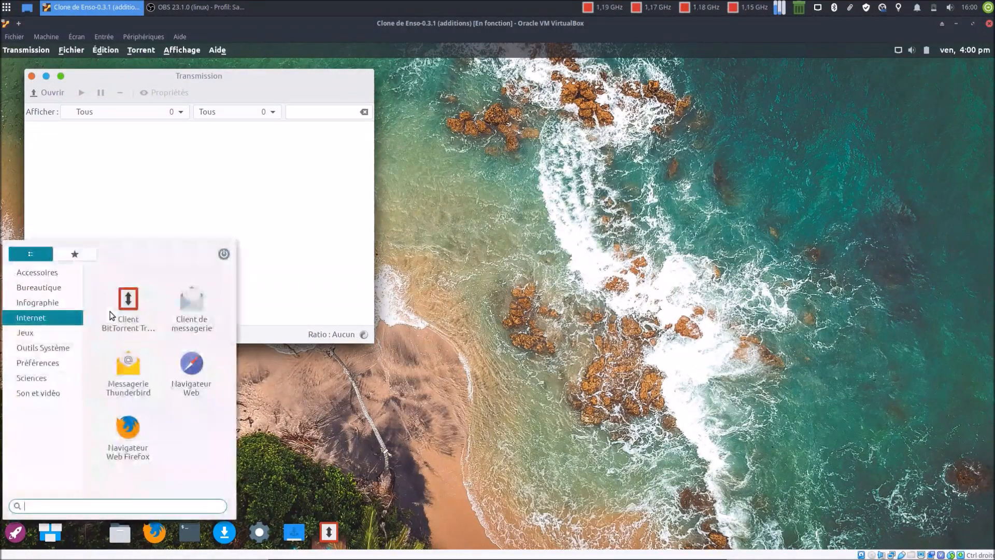
left_click(196, 324)
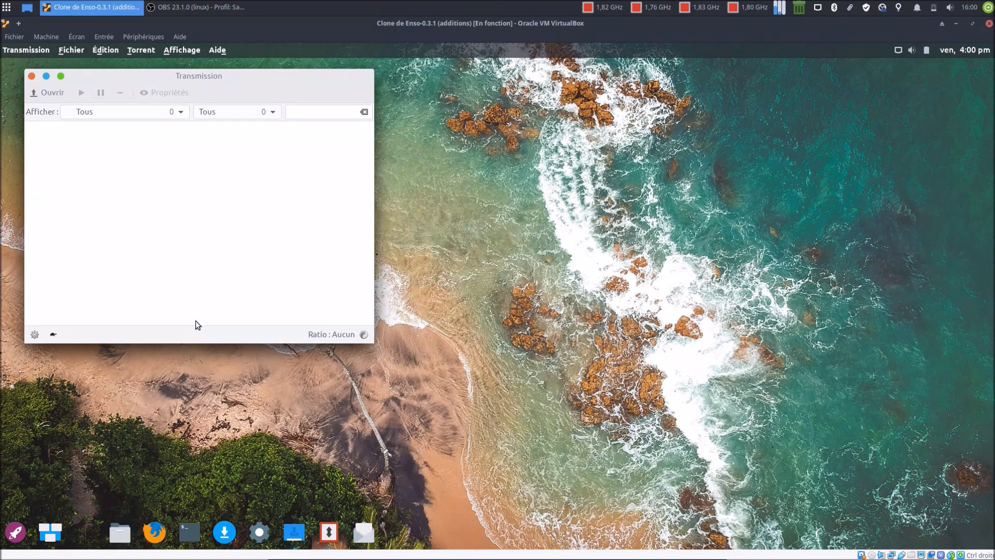
left_click(32, 76)
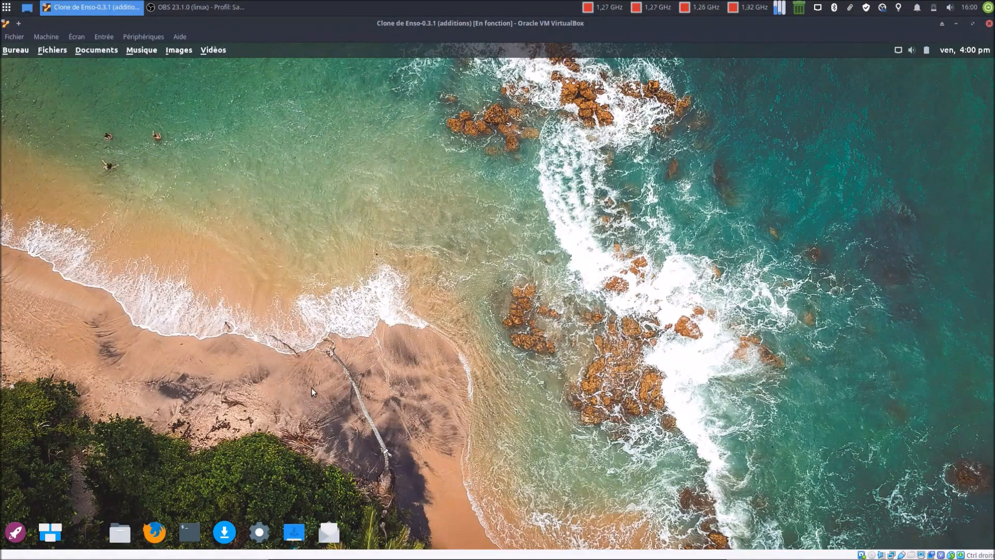
Bring up the mail client from the dock, cancel the existing e-mail account setup and close Thunderbird.
left_click(326, 534)
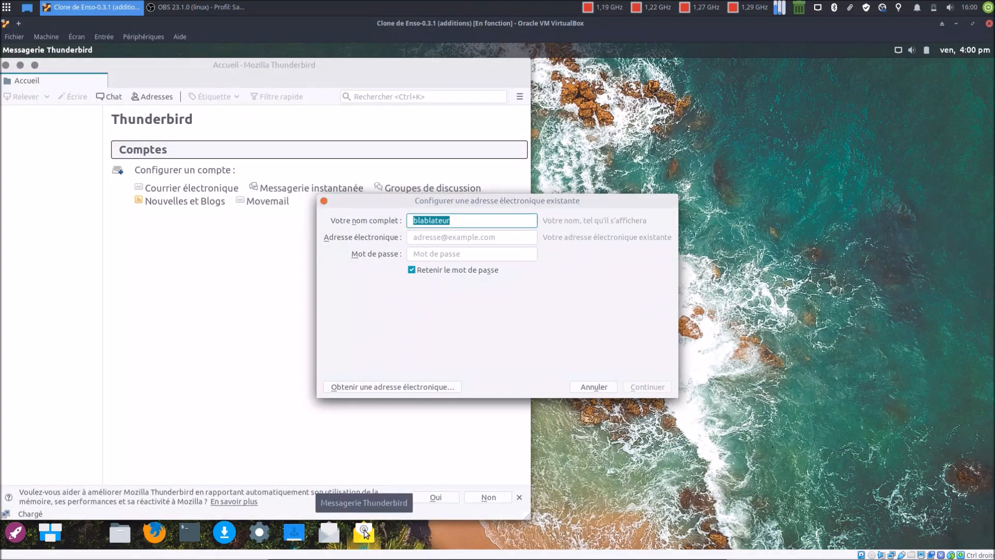
left_click(593, 387)
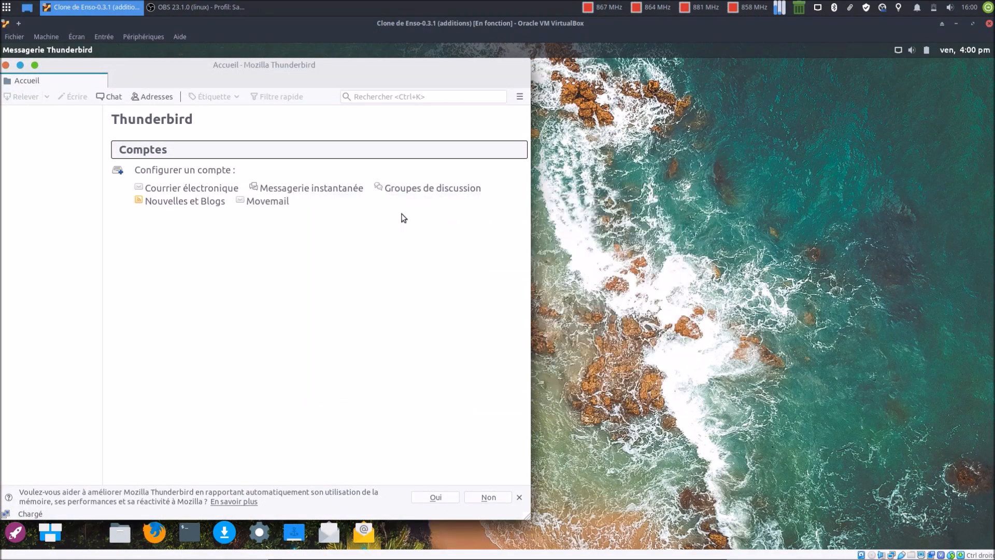
left_click(6, 65)
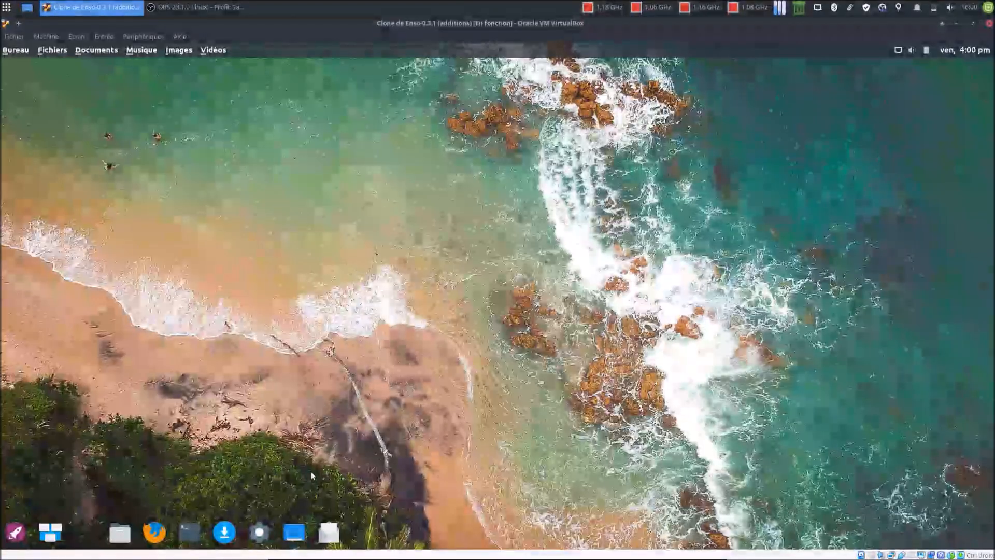
View the Jeux category and launch the Gestionnaire de tâches from the Outils Système category.
left_click(16, 532)
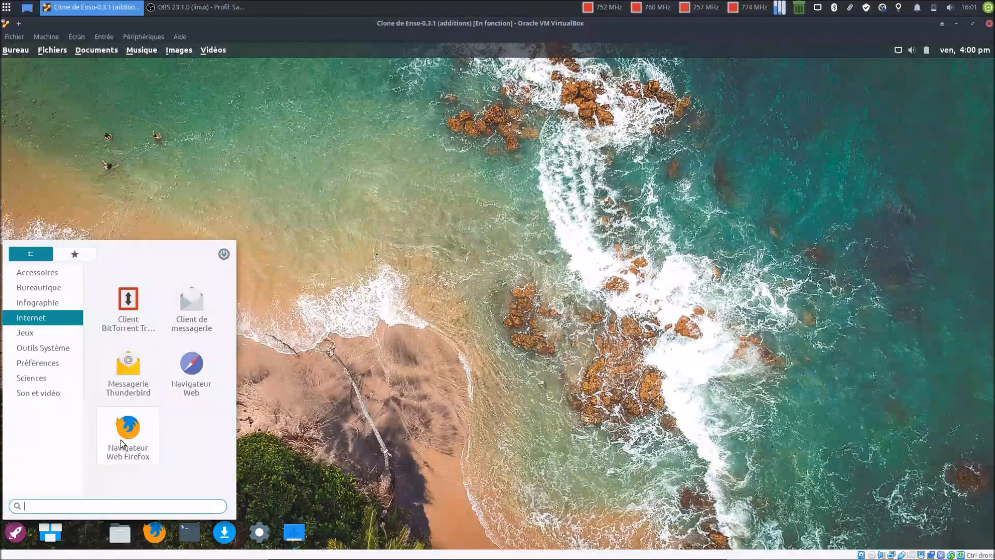
left_click(47, 333)
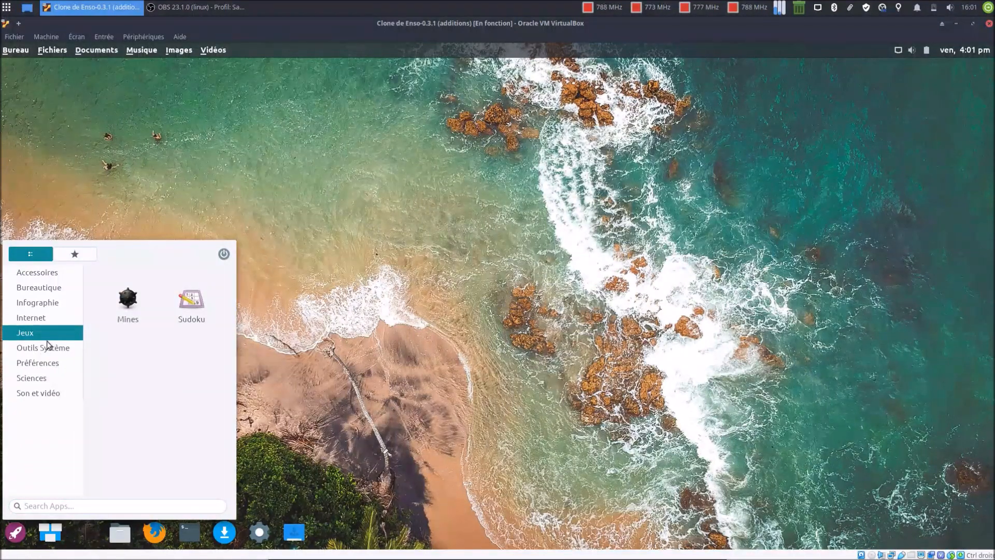
left_click(37, 351)
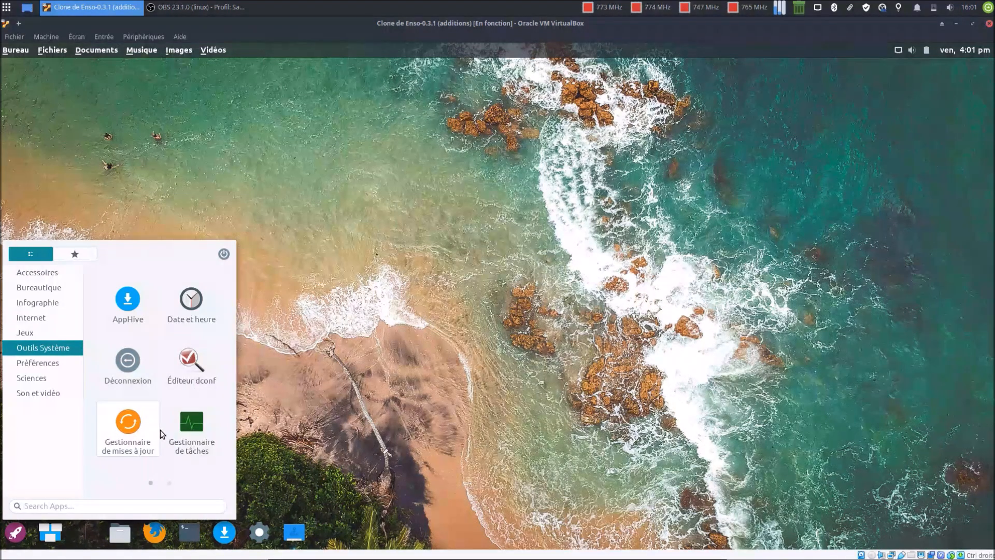
left_click(190, 424)
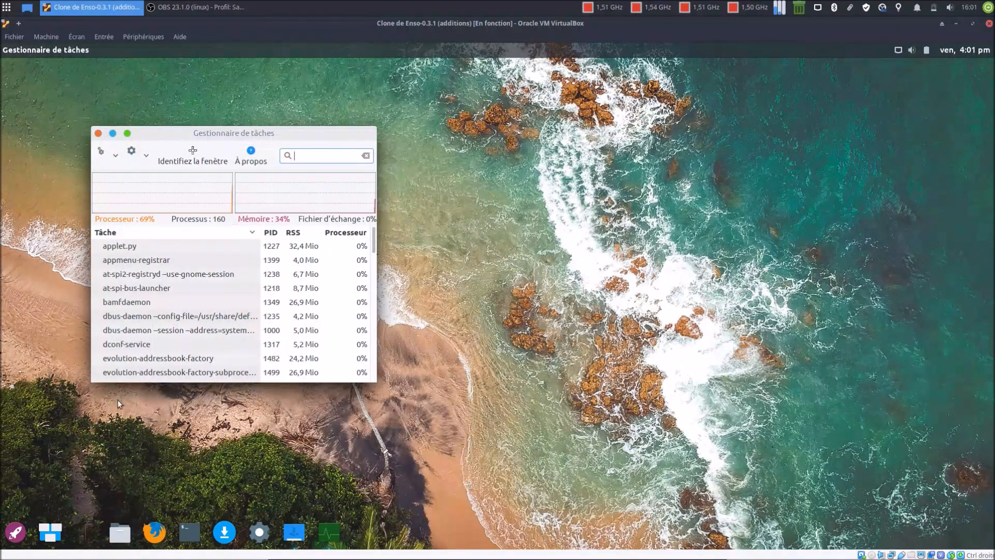
Browse the Préférences category through to its last page of applications.
left_click(16, 531)
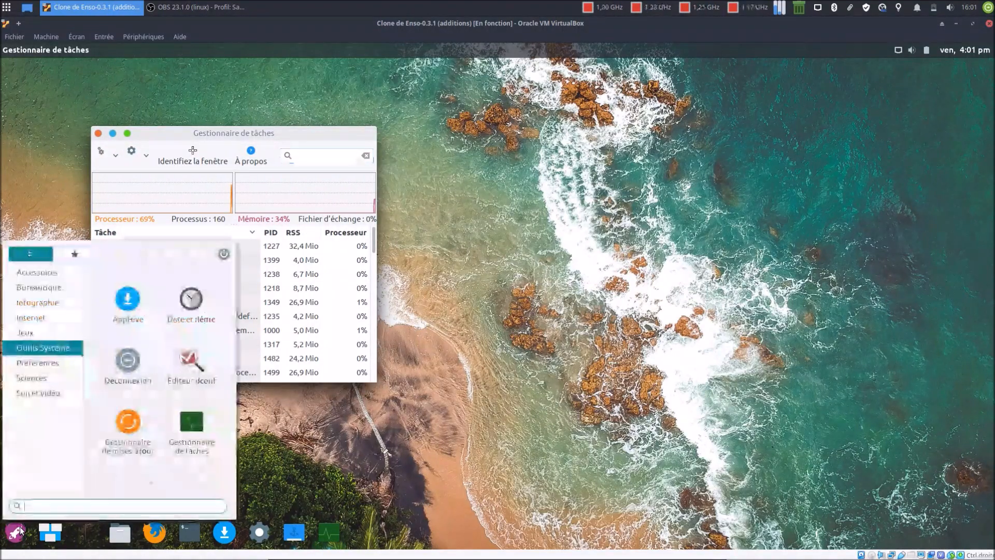
left_click(52, 367)
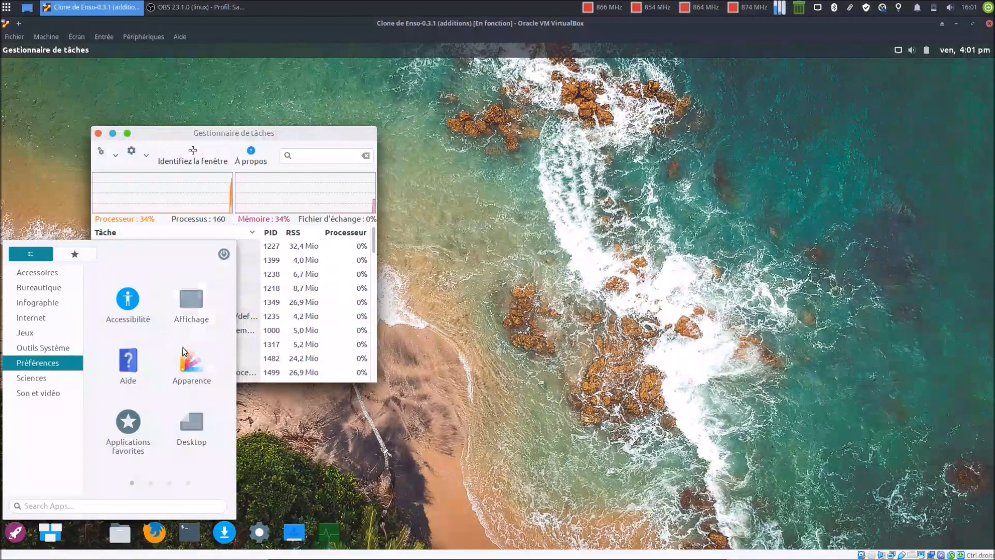
scroll(173, 395, "down", 1)
scroll(173, 396, "down", 2)
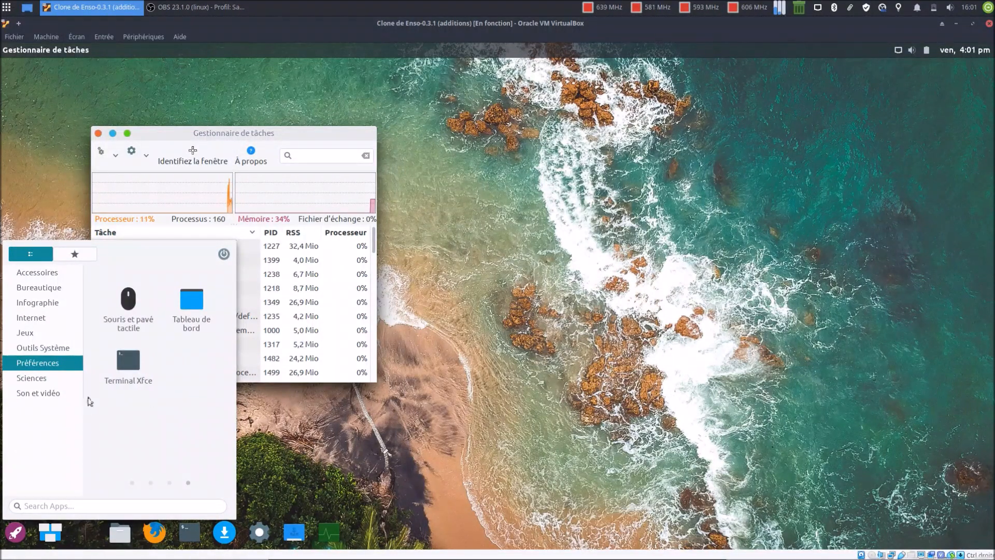
View the Sciences category, launch Musique from Son et vidéo, and close both the Gestionnaire de tâches and Musique windows.
left_click(60, 376)
left_click(43, 394)
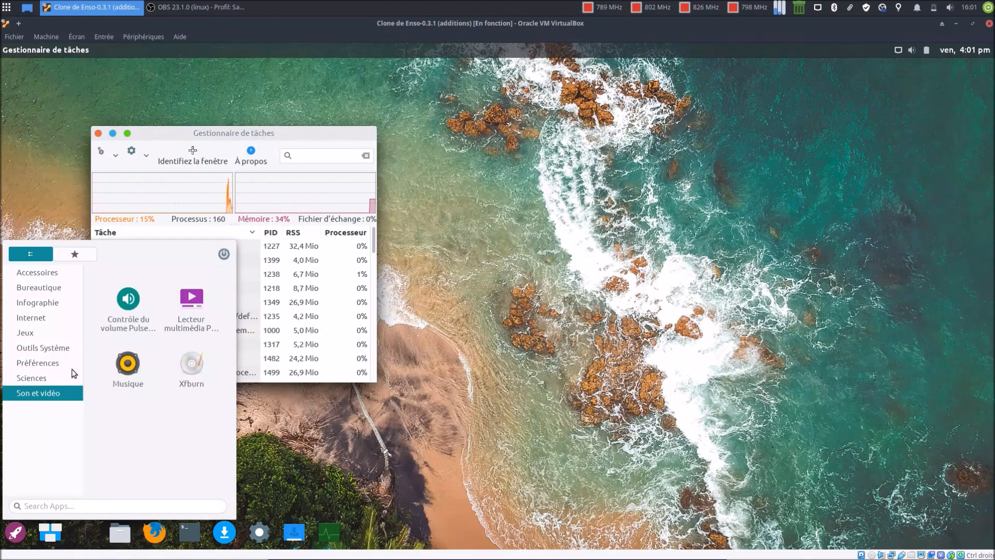
left_click(126, 367)
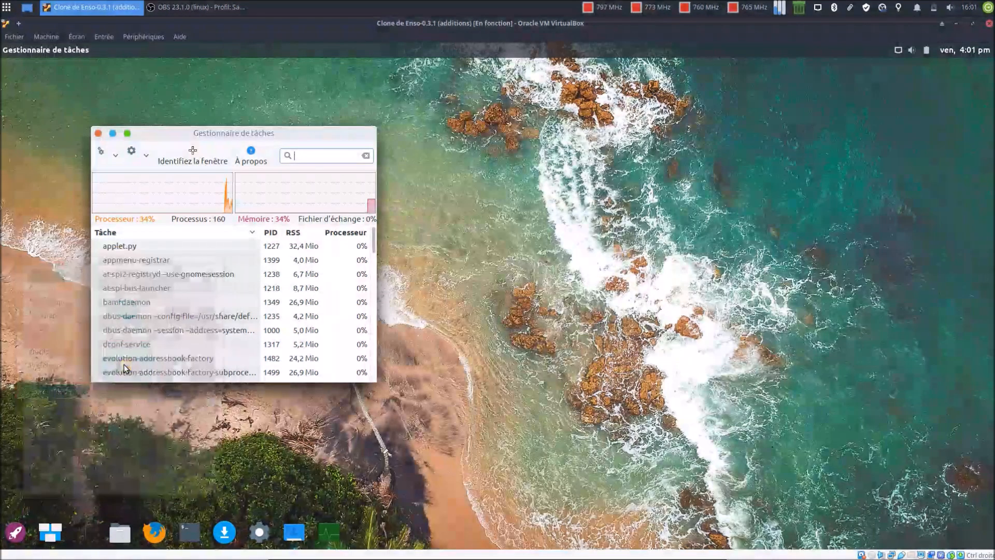
left_click(98, 134)
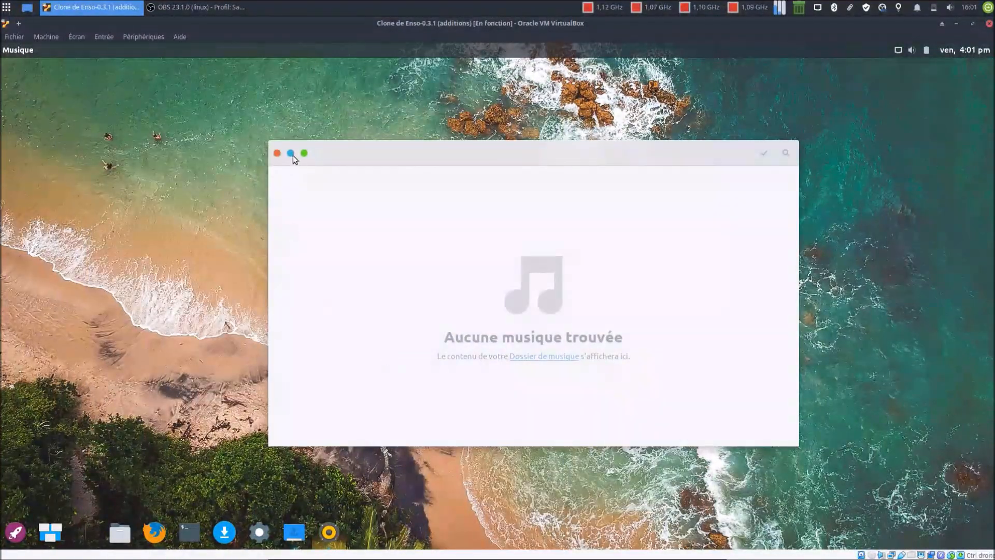
left_click(278, 153)
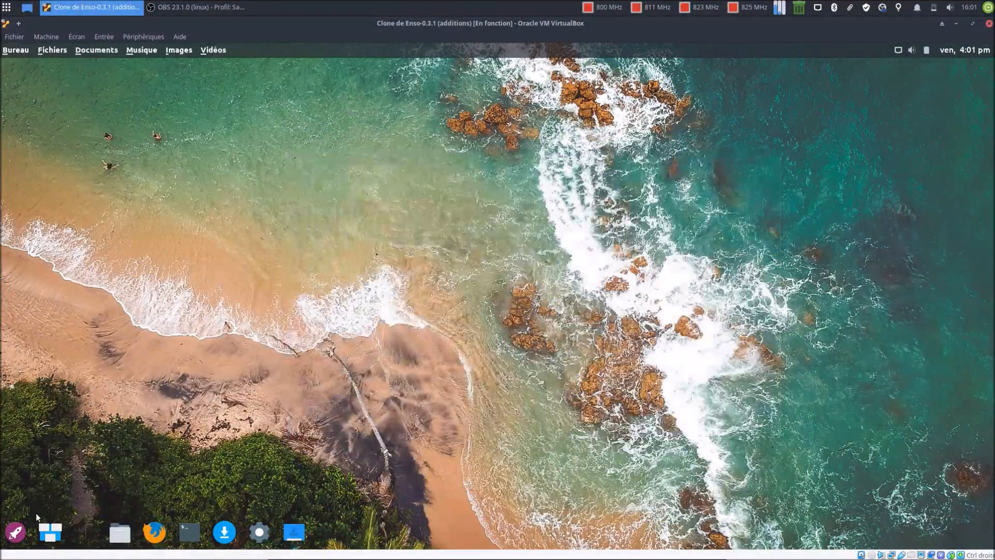
Launch Lecteur multimédia Parole from the Son et vidéo category to view its window, and close it.
left_click(15, 531)
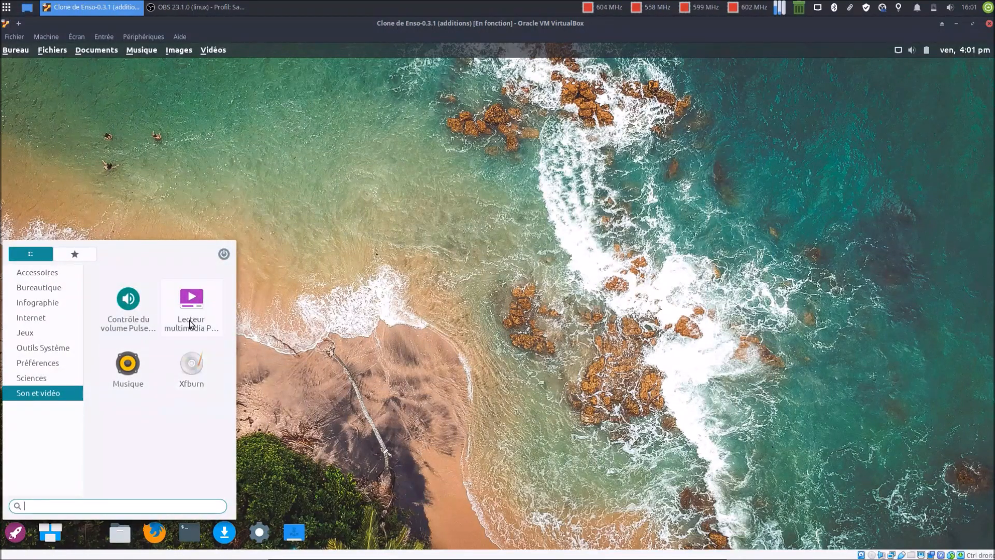
left_click(203, 324)
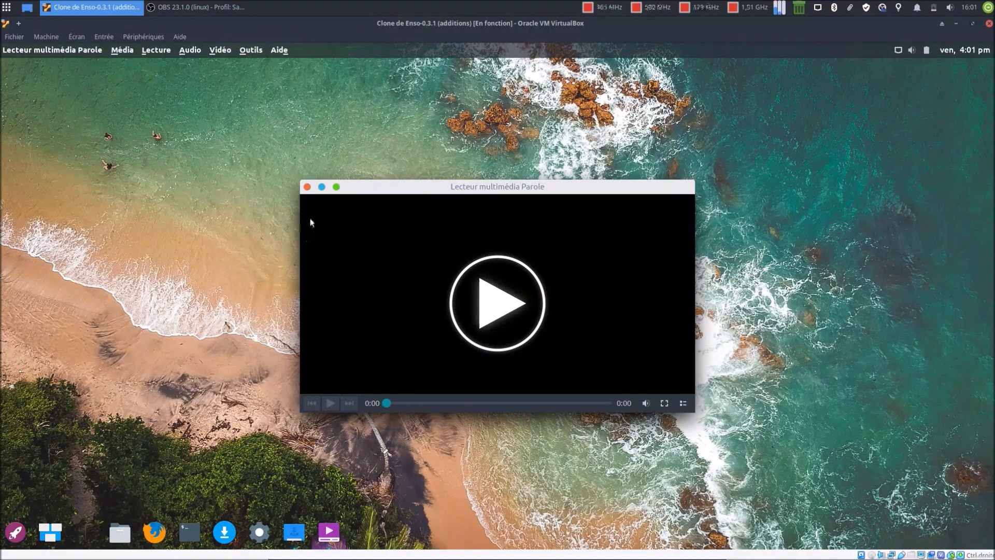
left_click(307, 187)
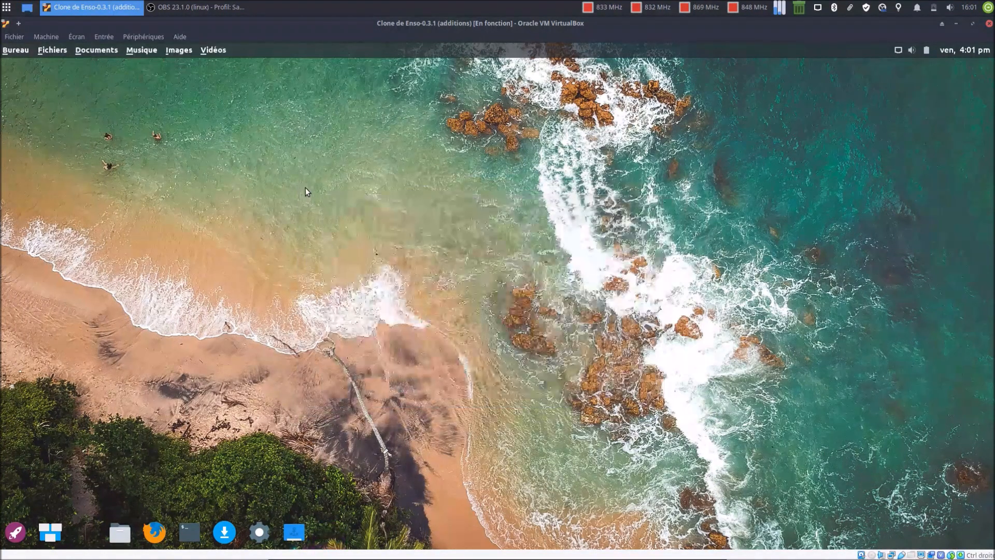